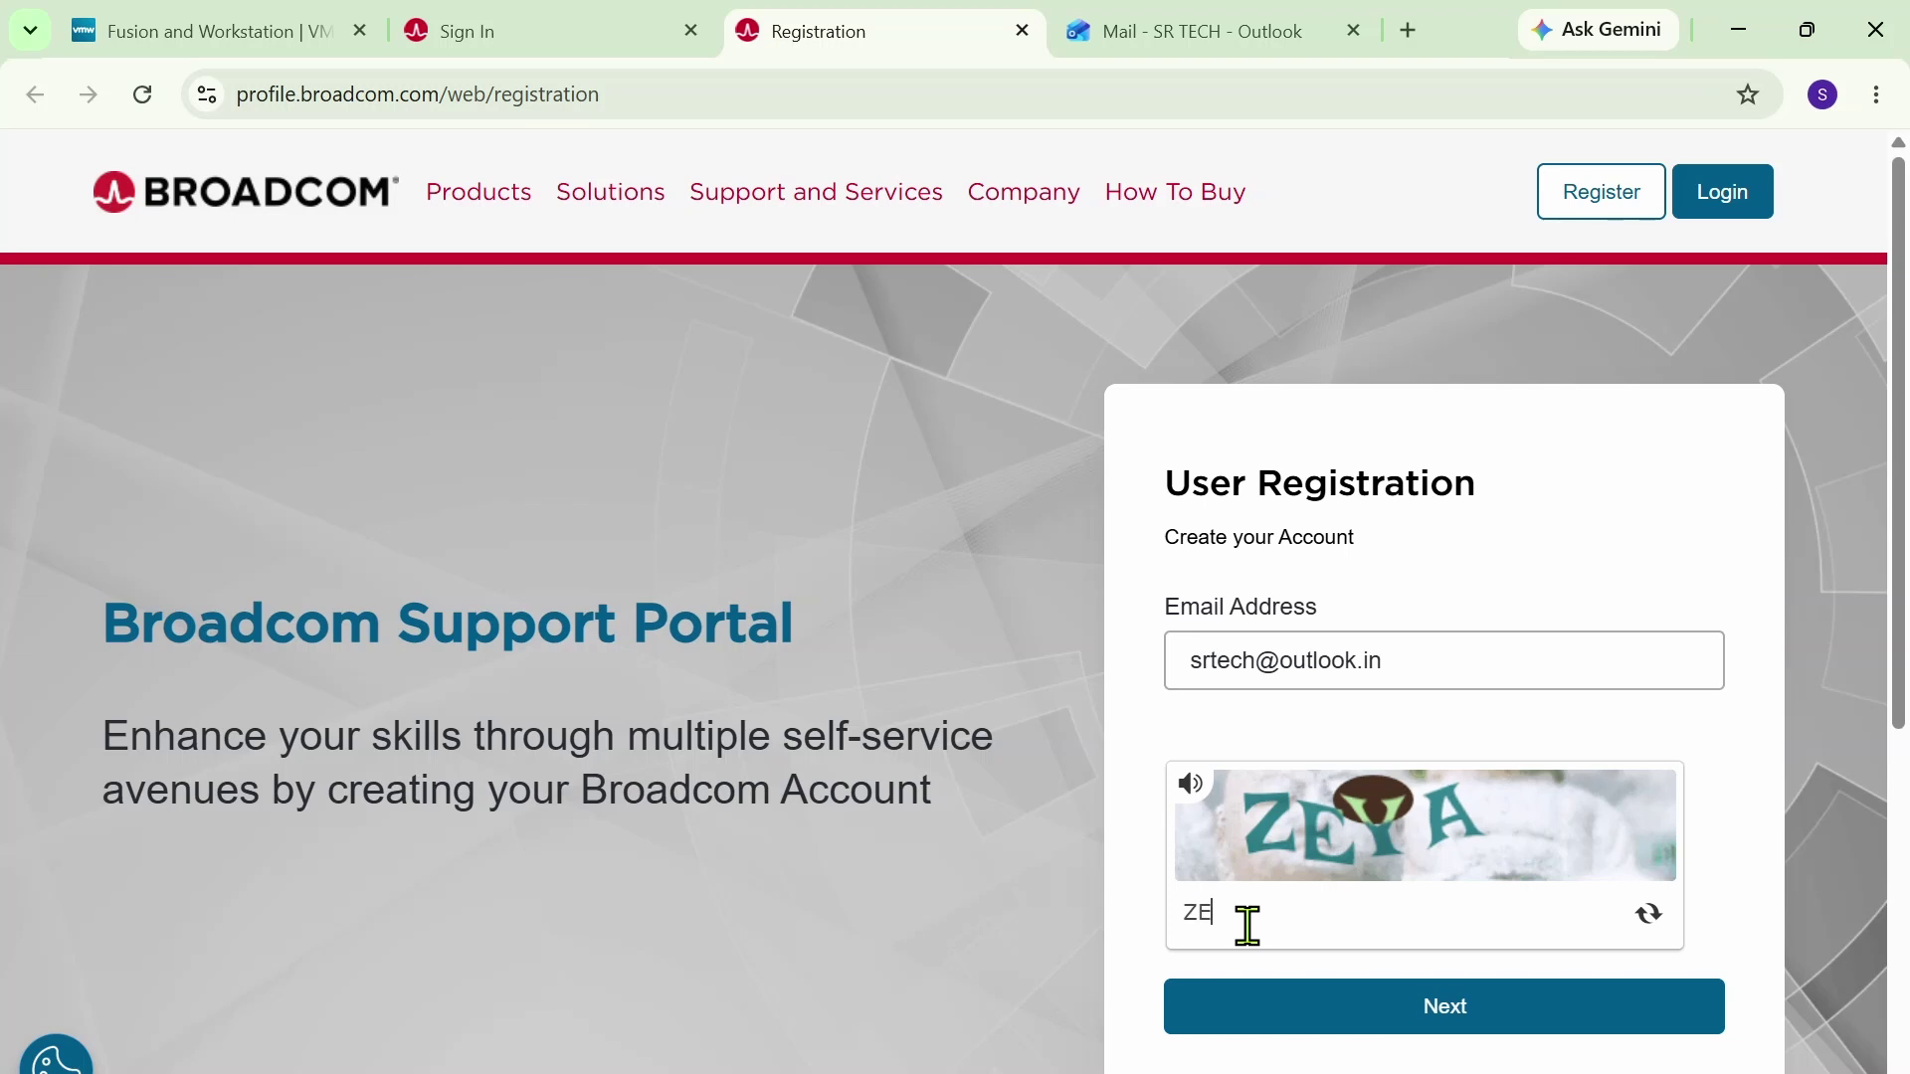
Step: Finish the captcha with 'YA', continue to email verification, and bring up the mailbox
text(YA)
click(1437, 1031)
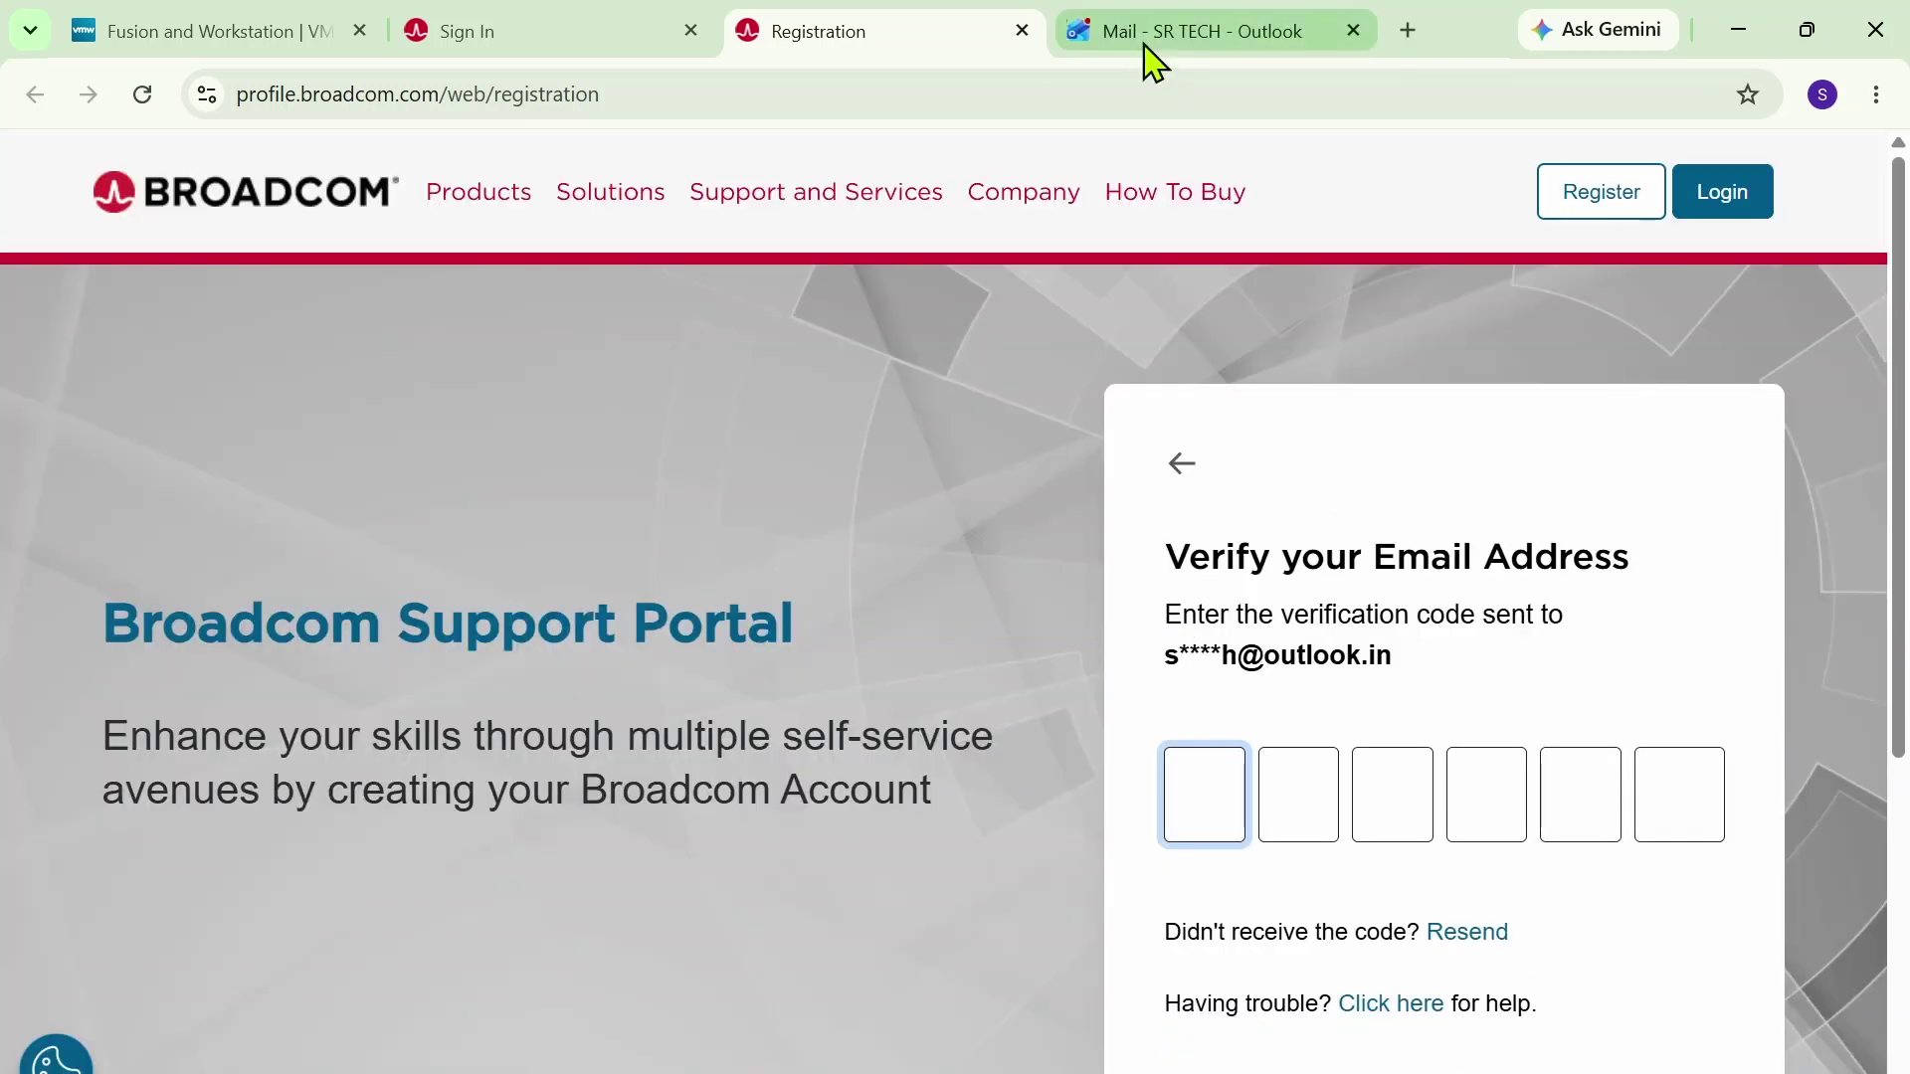
drag(1151, 45, 844, 406)
Step: Read the Broadcom Registration Notice email in Outlook and enter its six-digit code on the portal
double_click(843, 406)
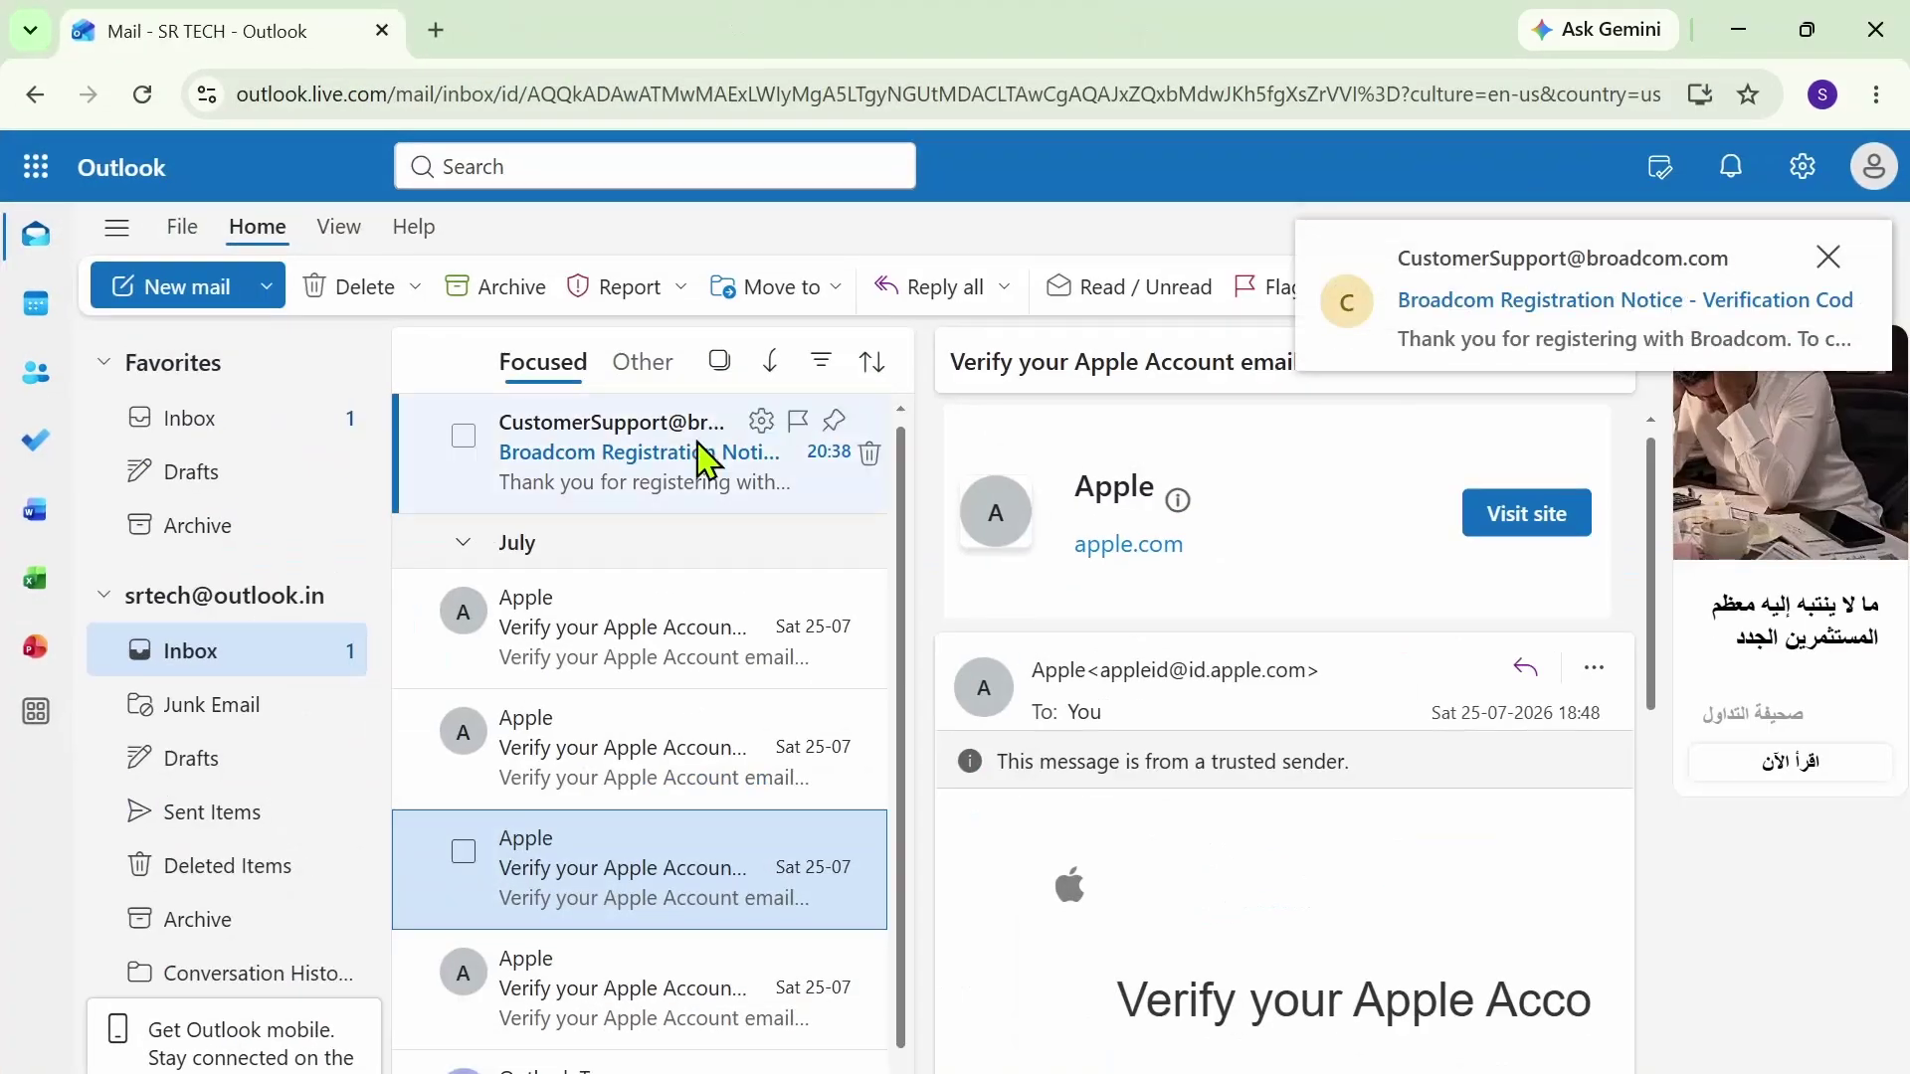
click(637, 467)
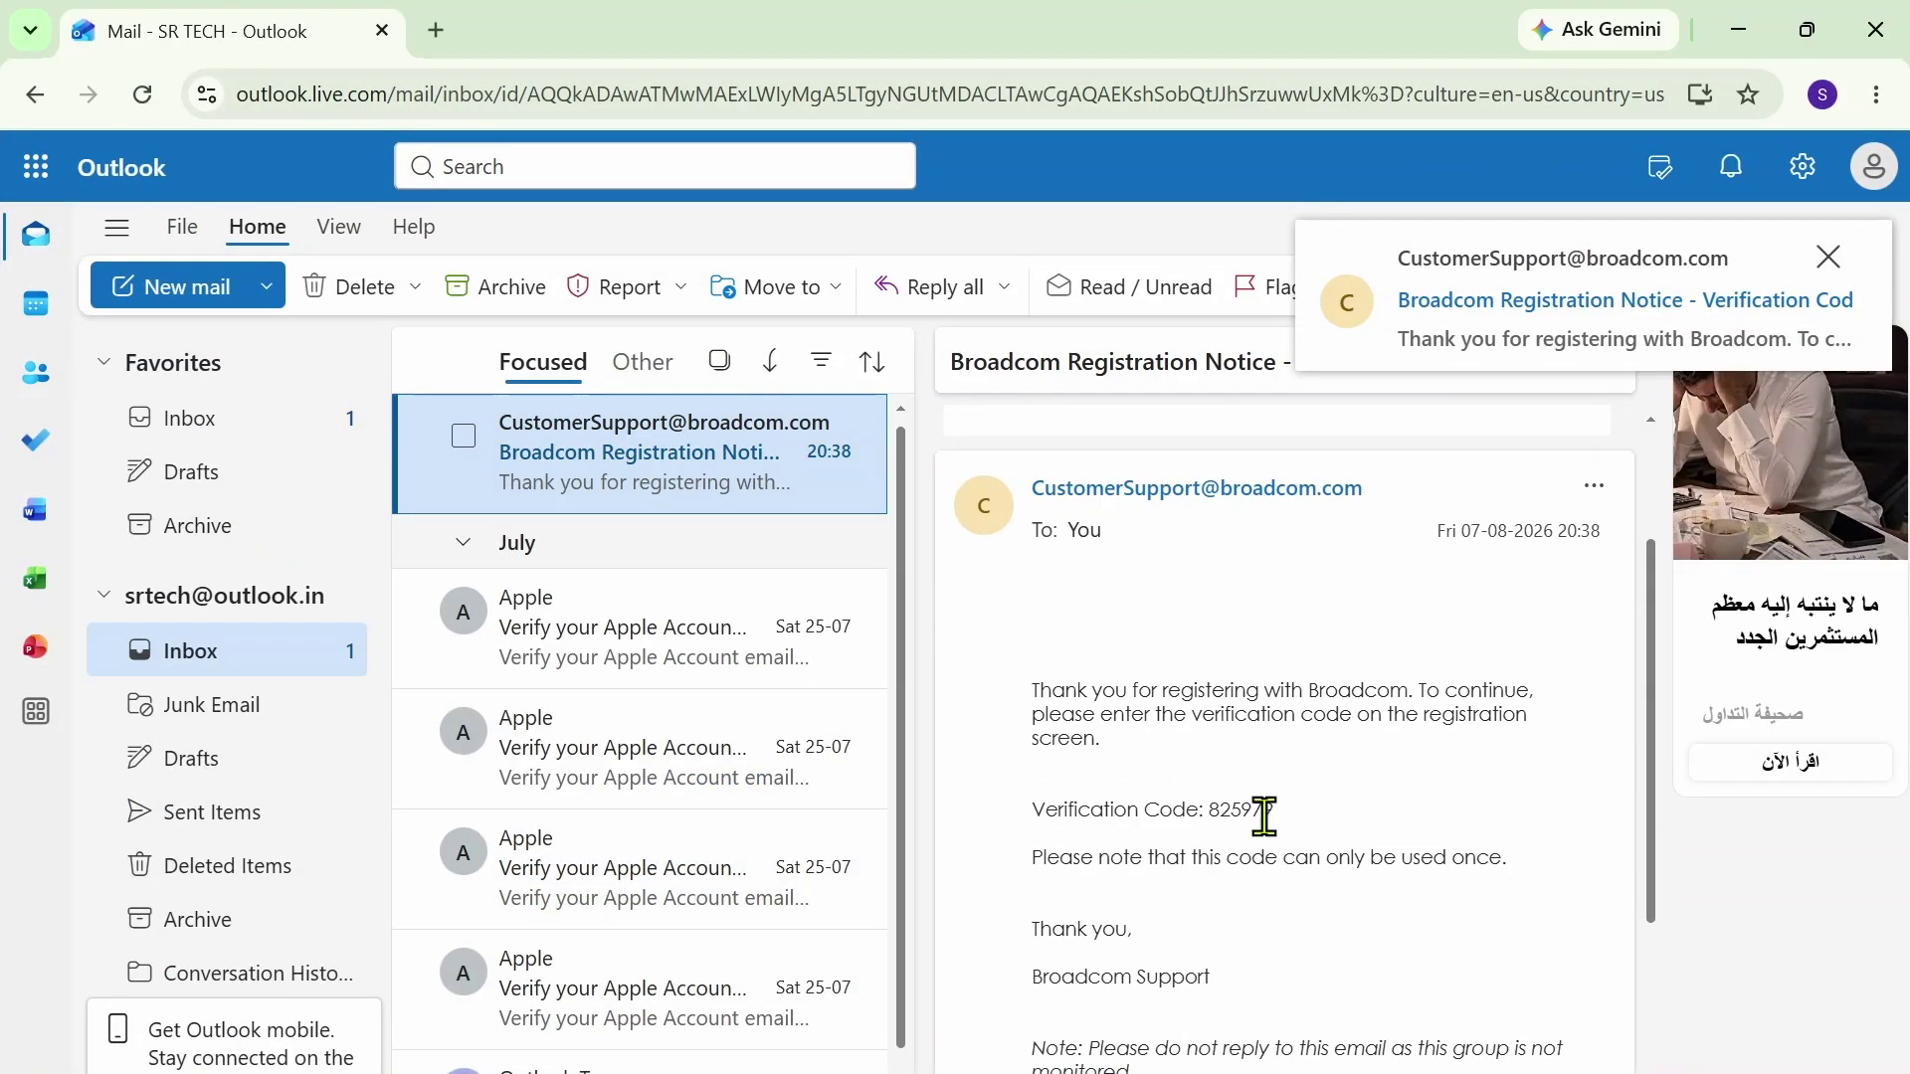
click(1739, 29)
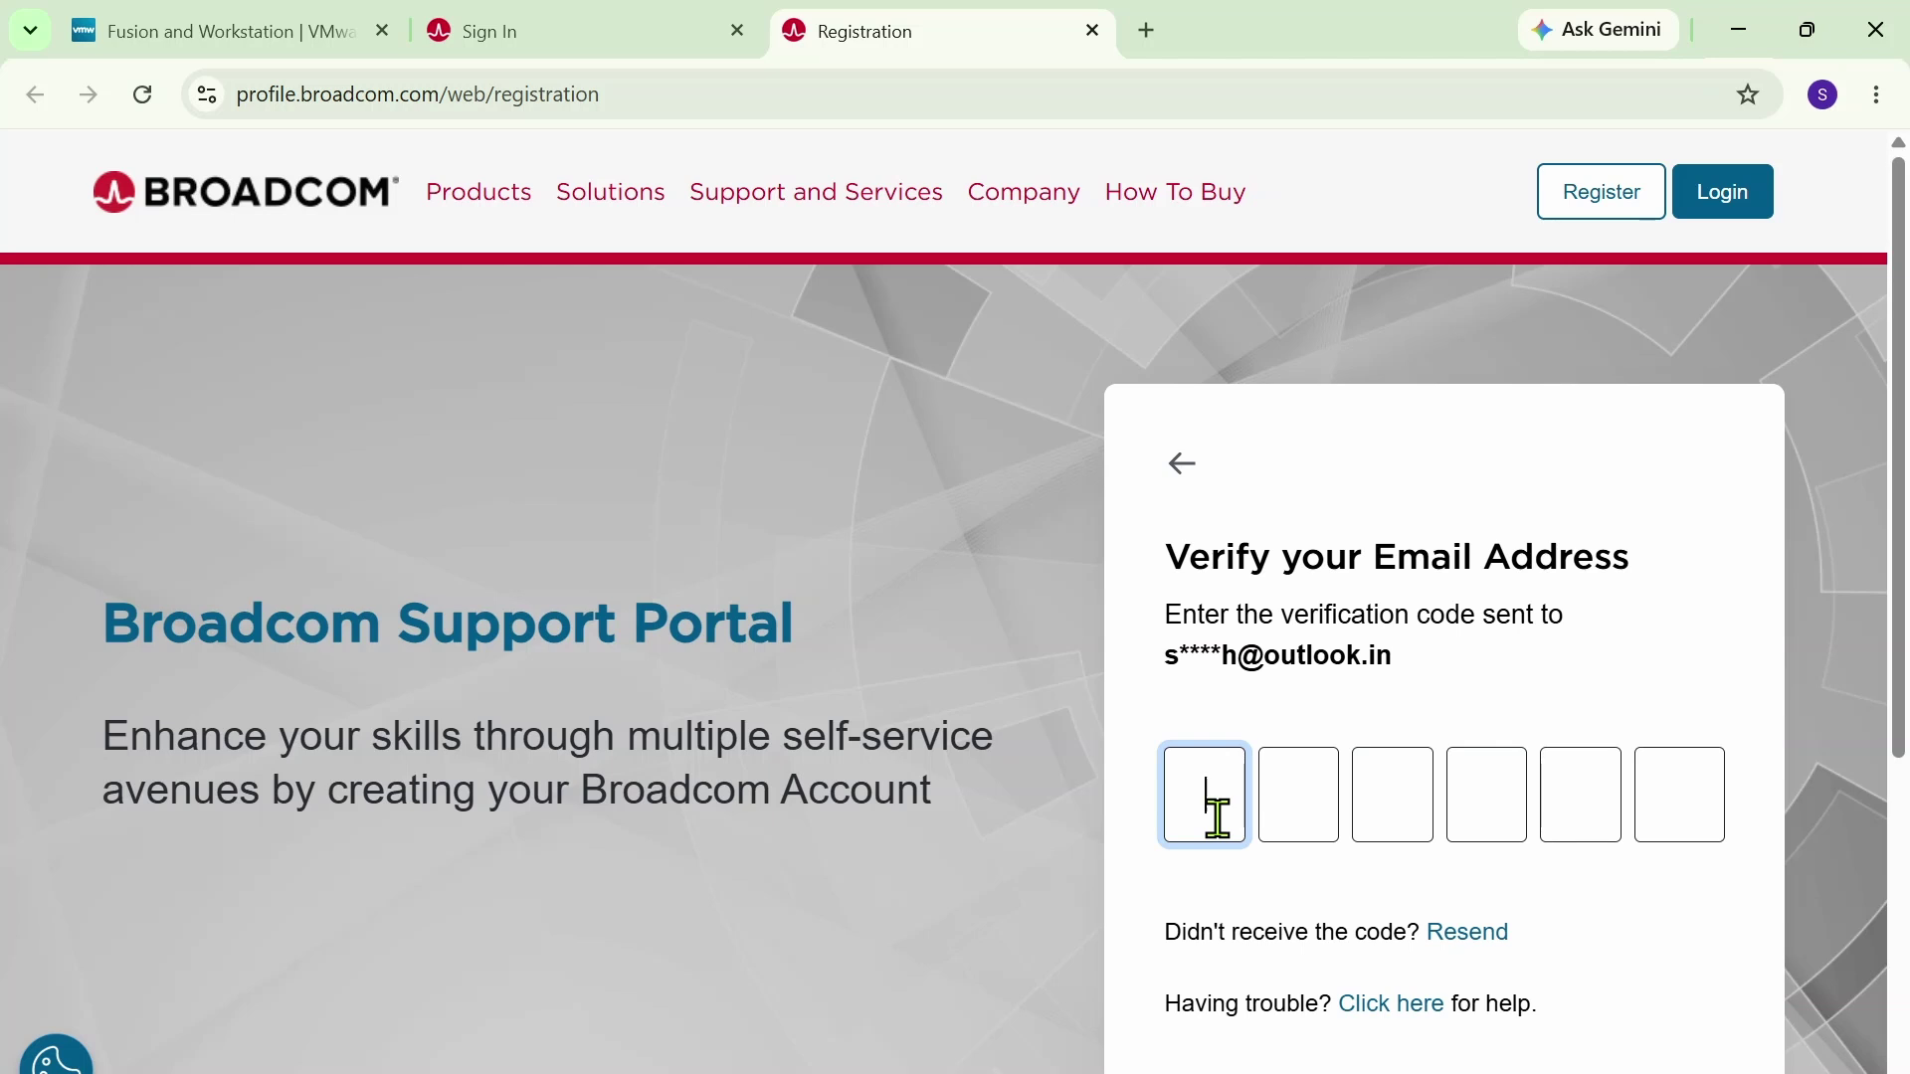
key(alt+Tab)
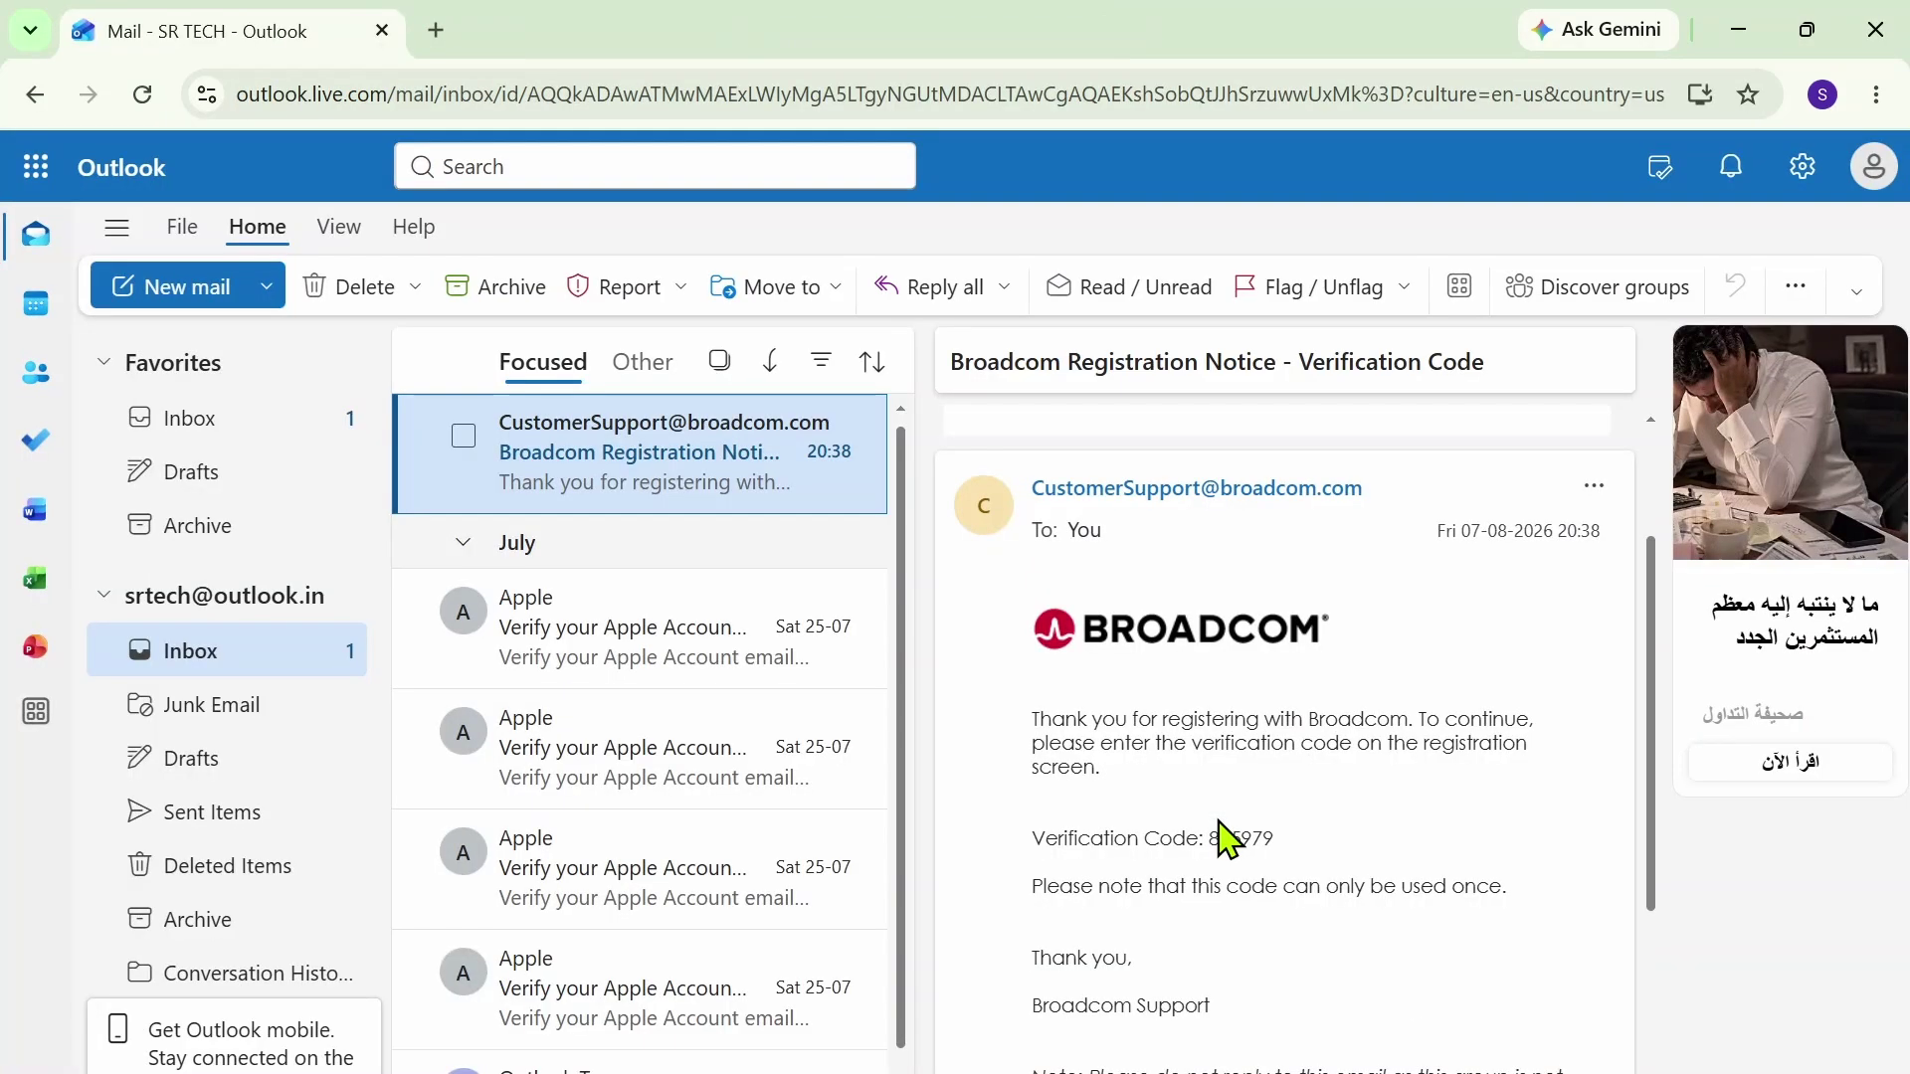
key(alt+Tab)
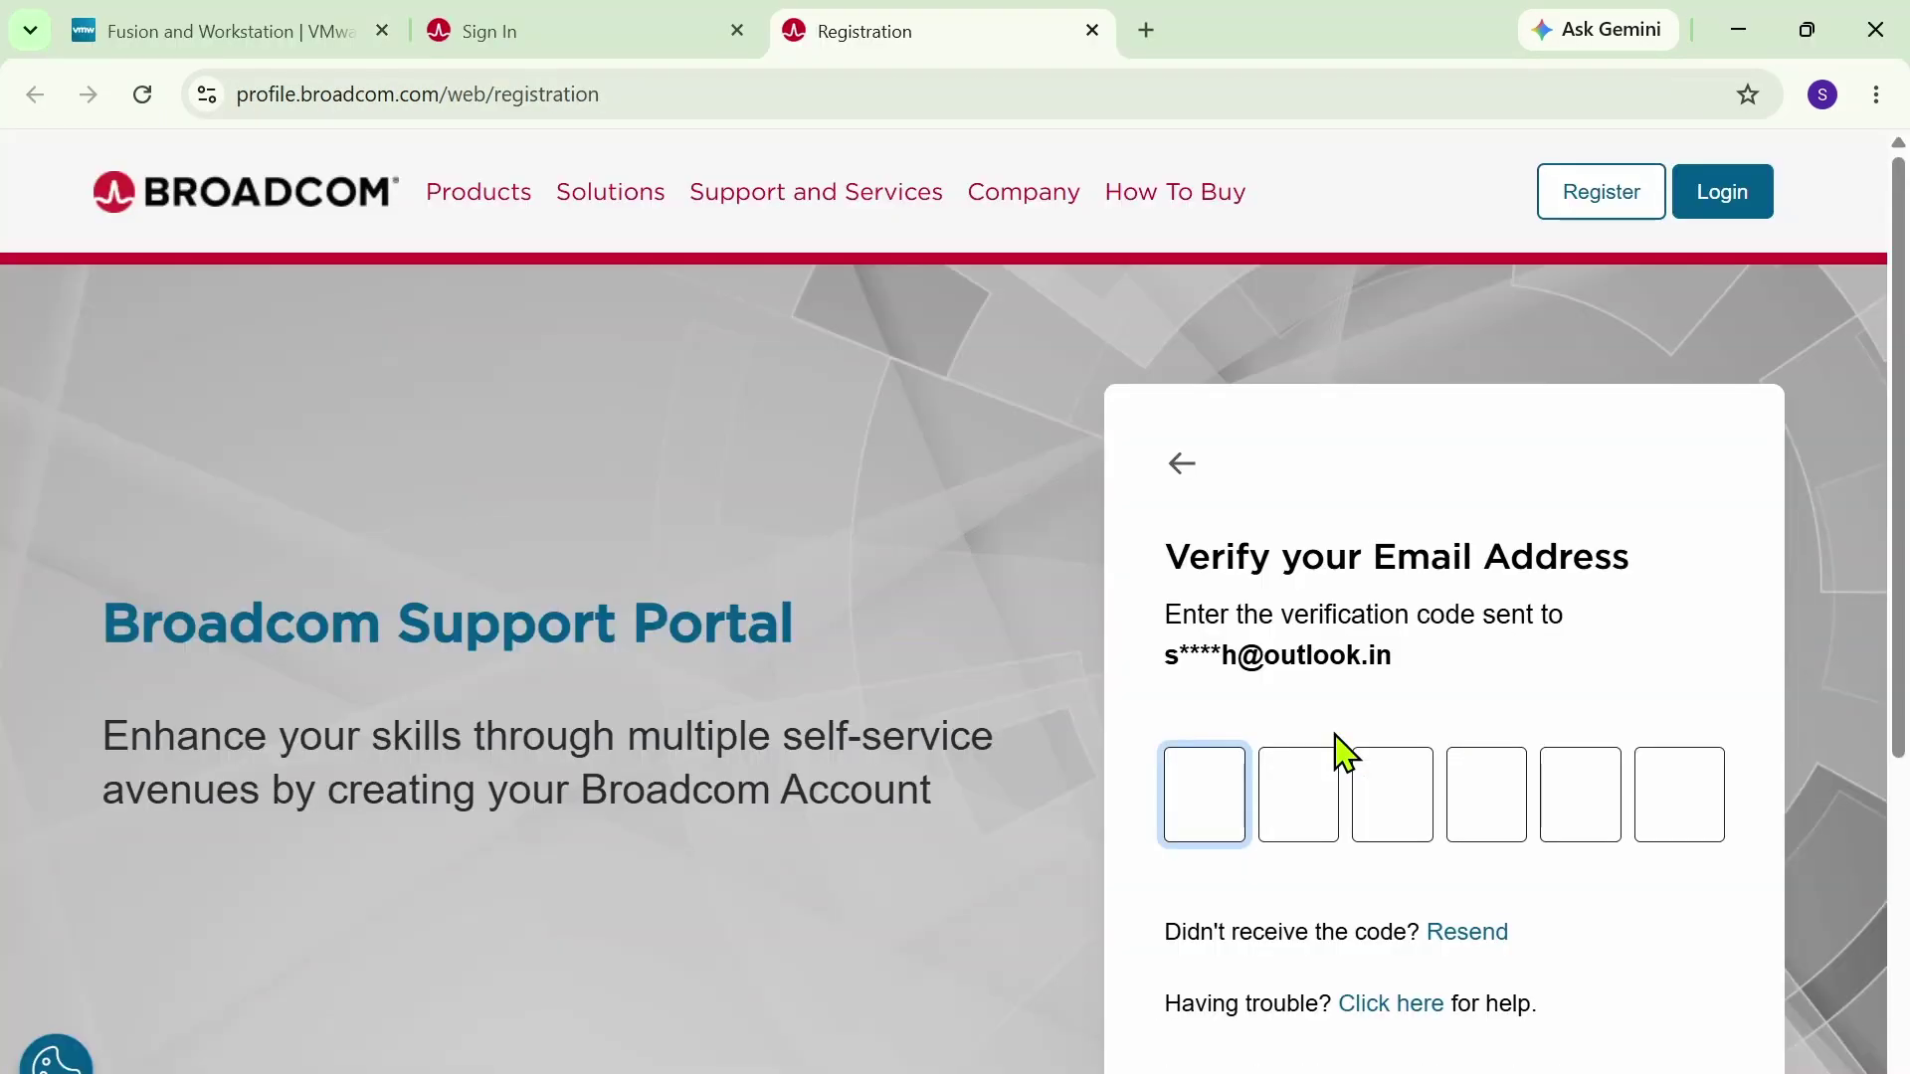
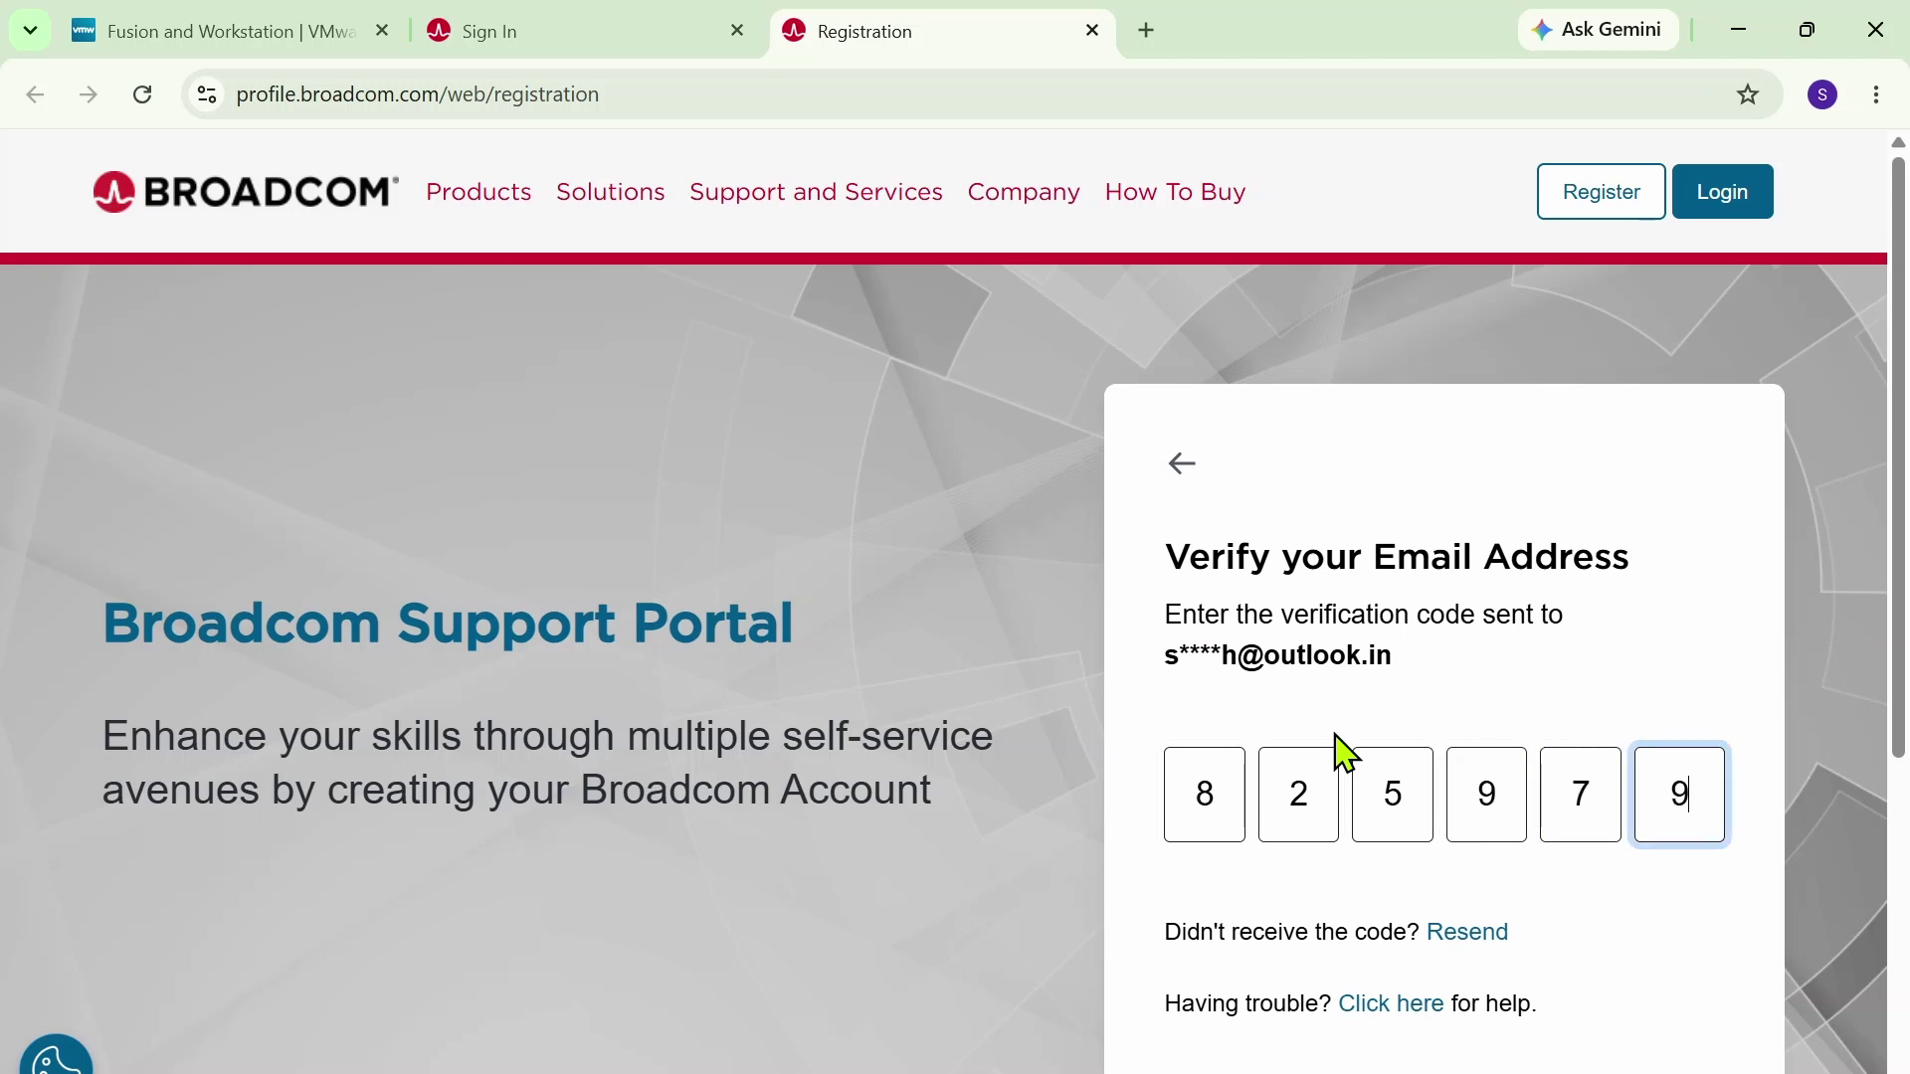
Step: Verify the code, autofill name and country (United Arab Emirates), and set job title to Other
click(1428, 953)
scroll(1419, 696, down, 2)
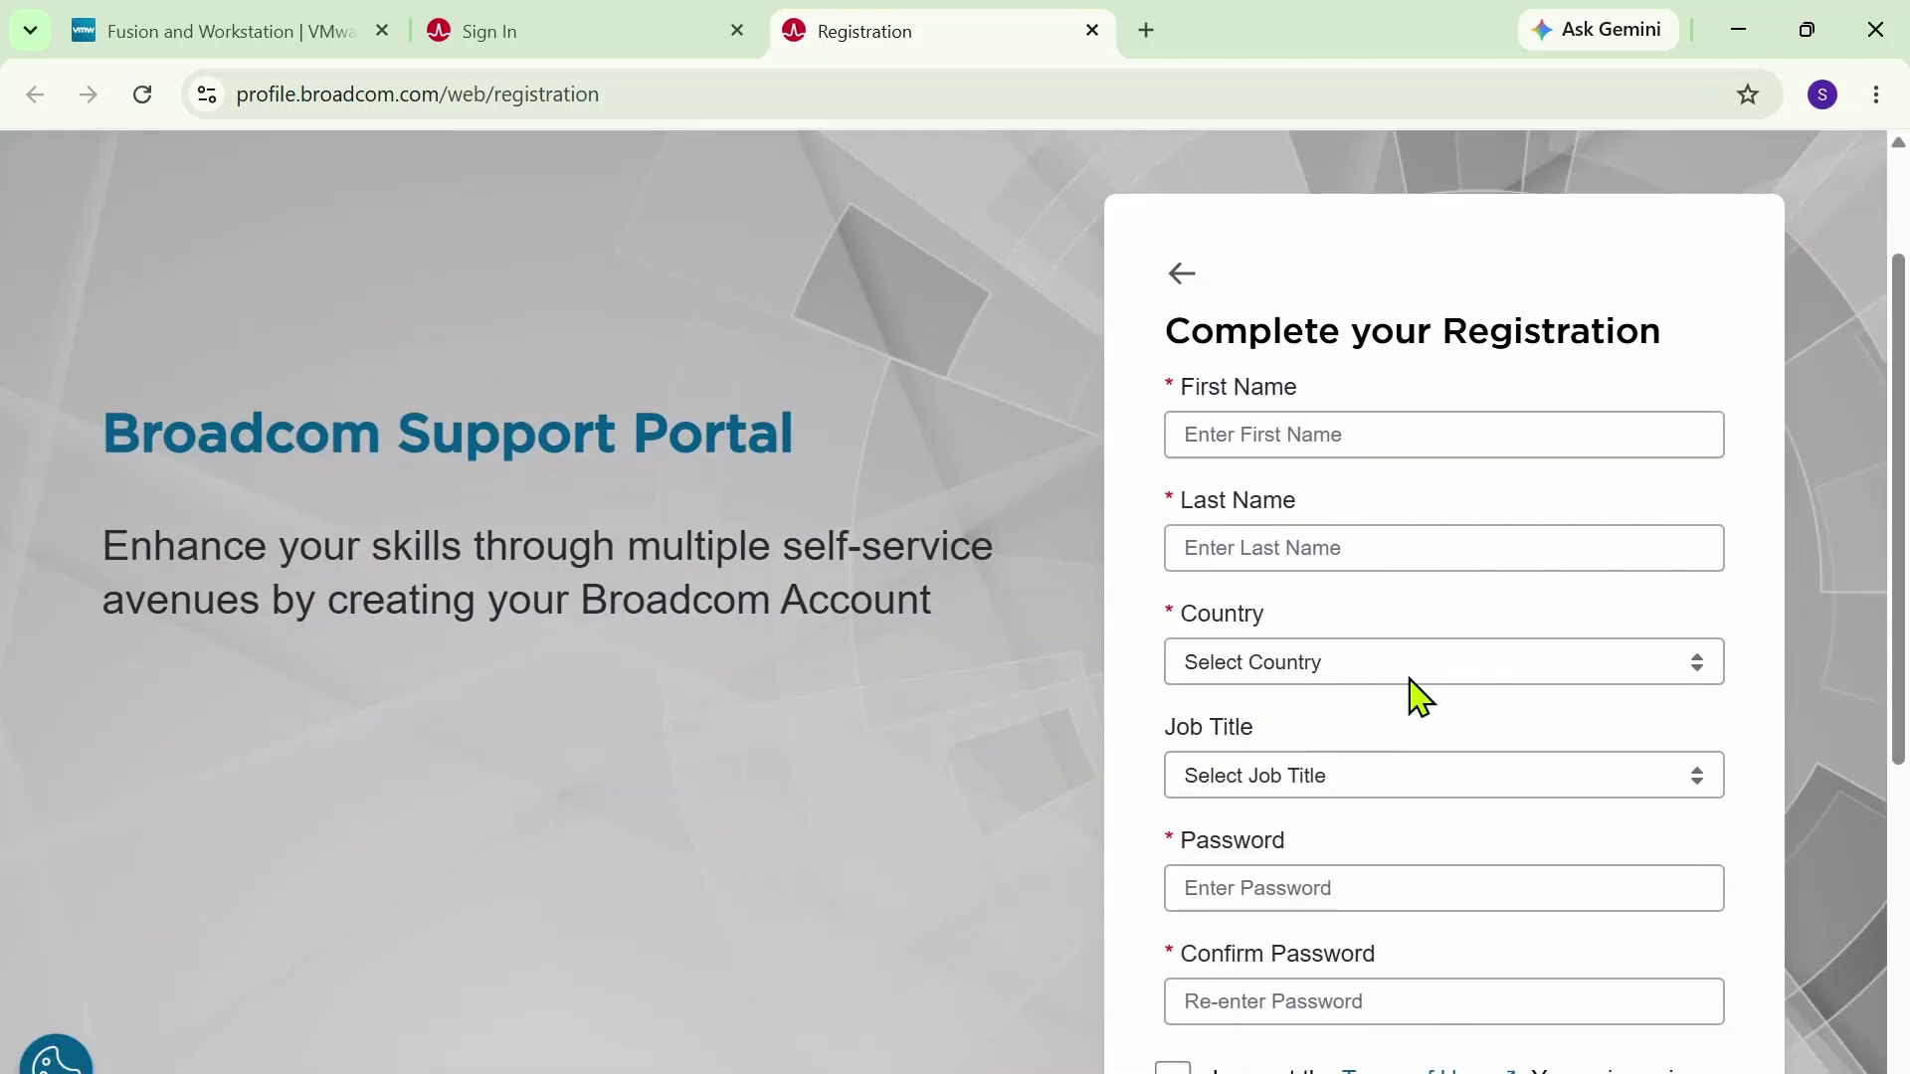
click(1321, 427)
click(1393, 513)
scroll(1383, 557, down, 2)
click(1379, 597)
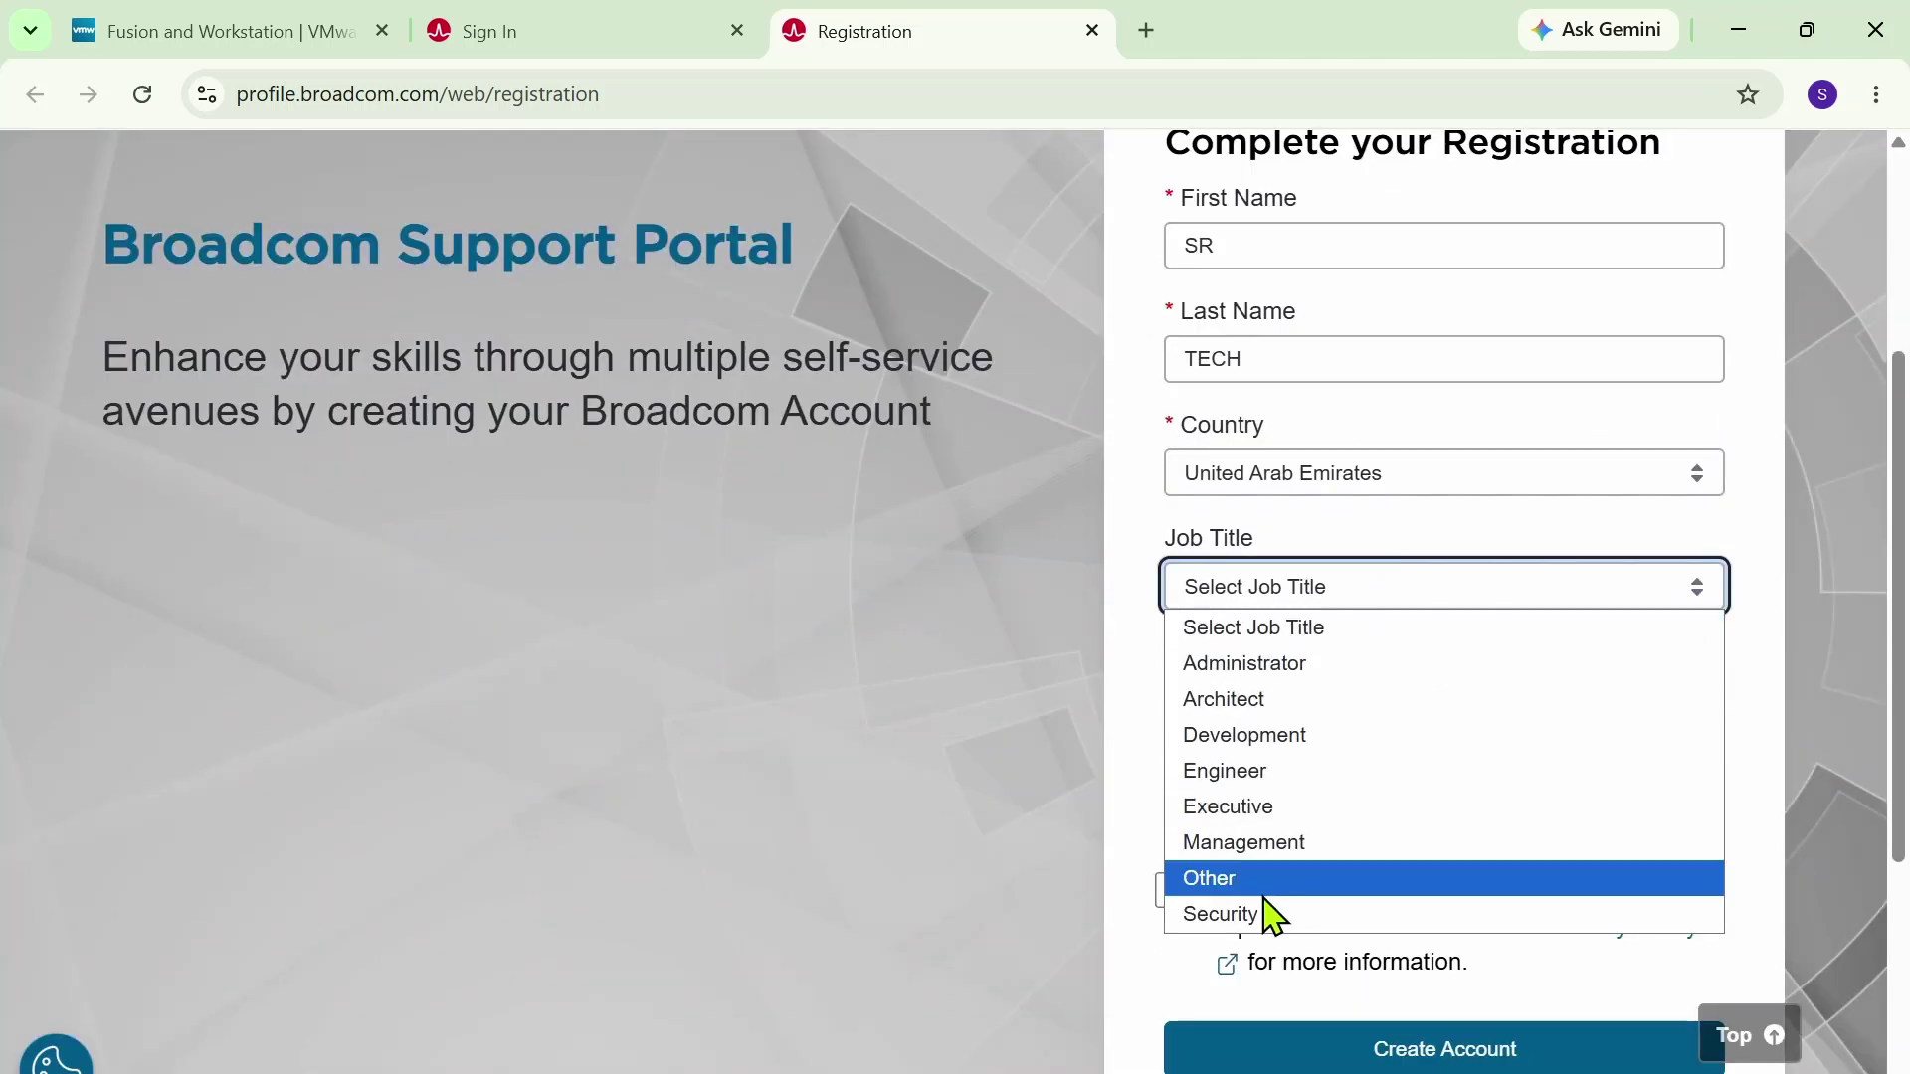
click(1261, 884)
Step: Enter and confirm a custom account password, accept the terms, and create the account
click(1411, 700)
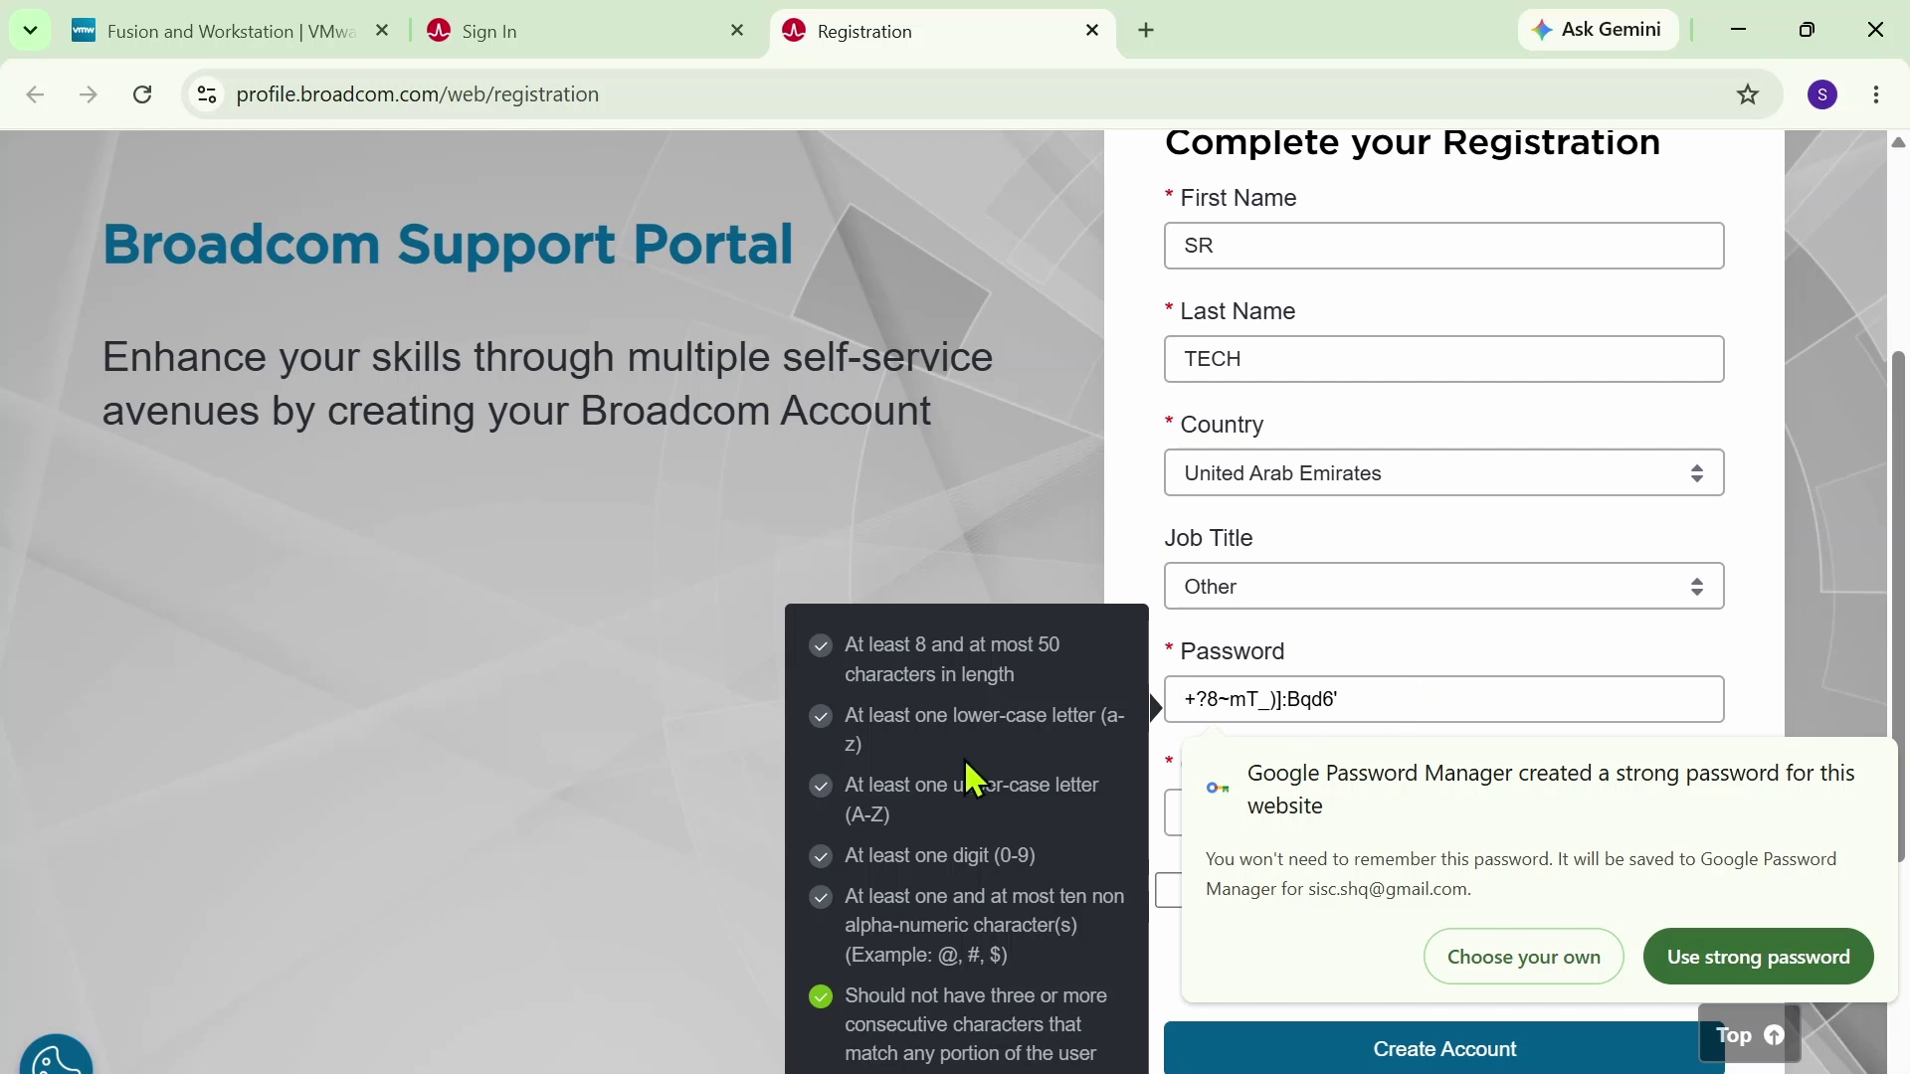
click(1569, 960)
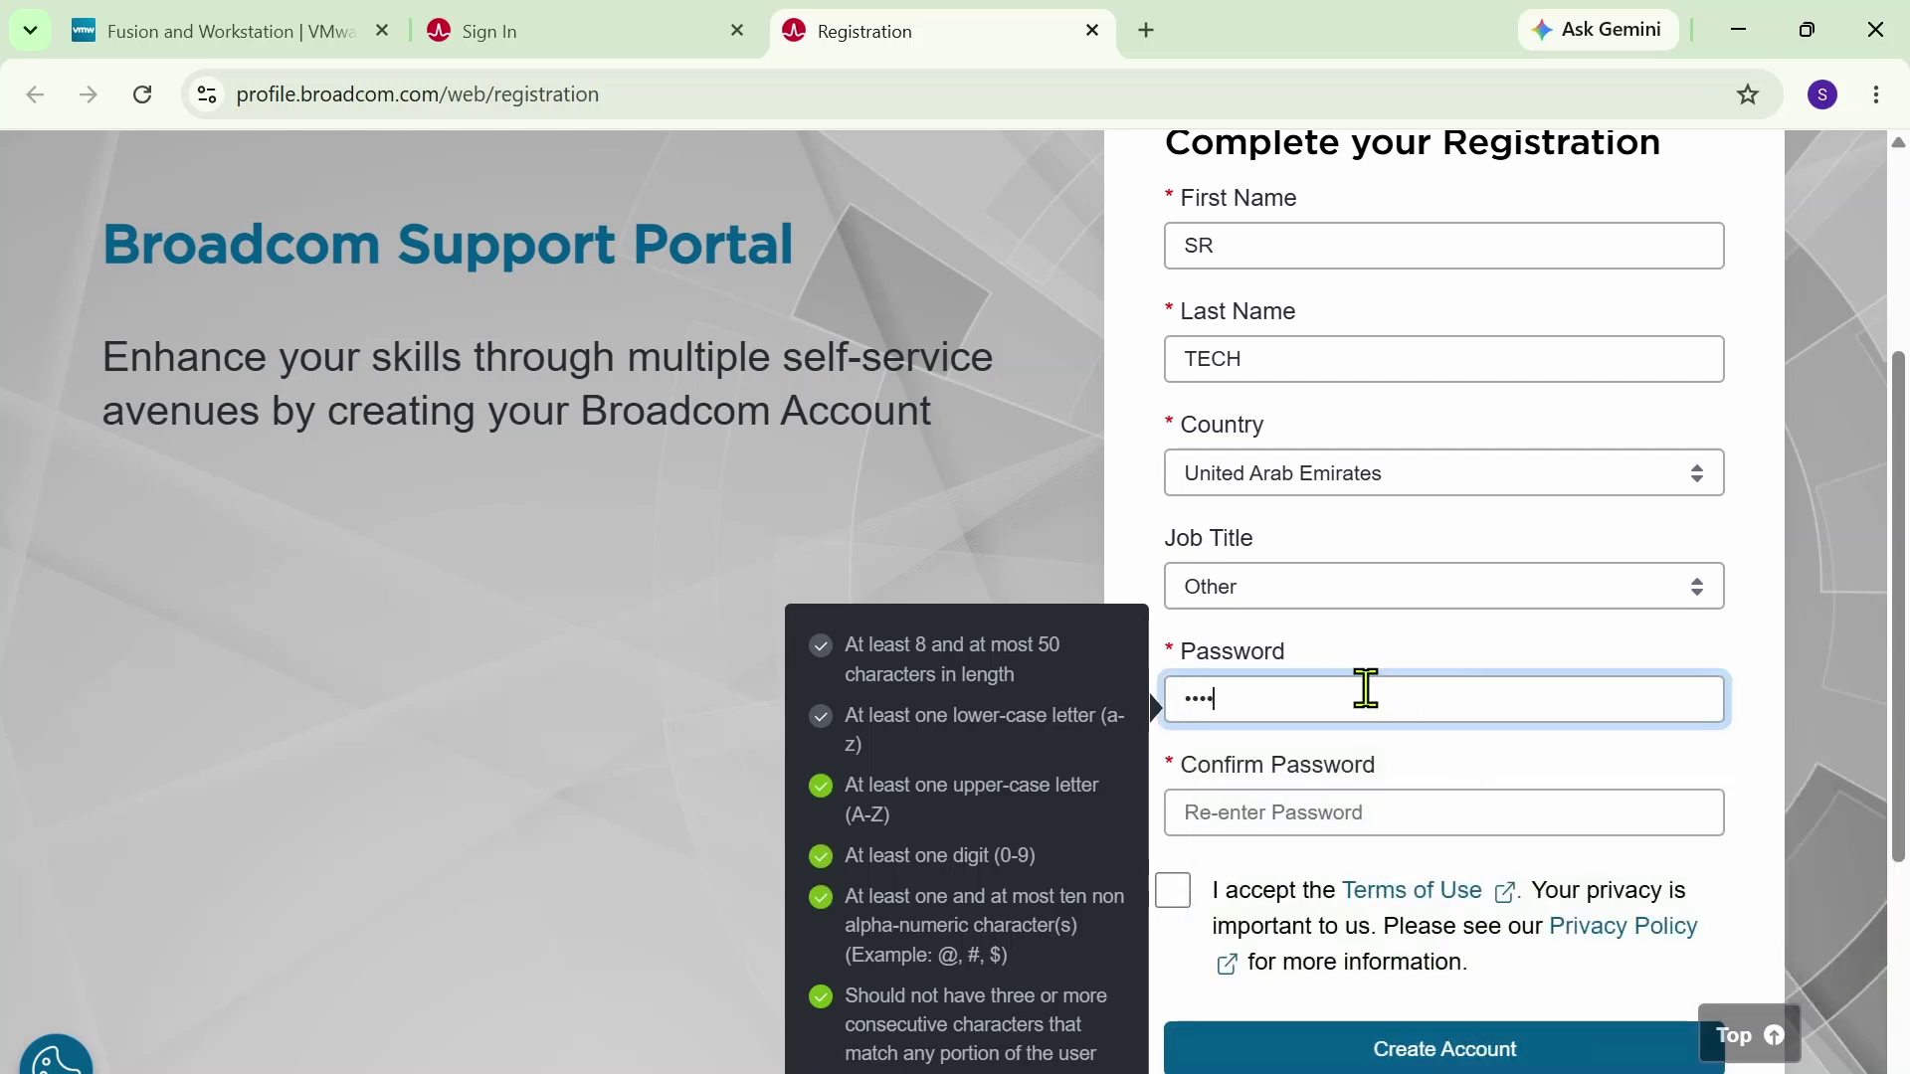
key(Tab)
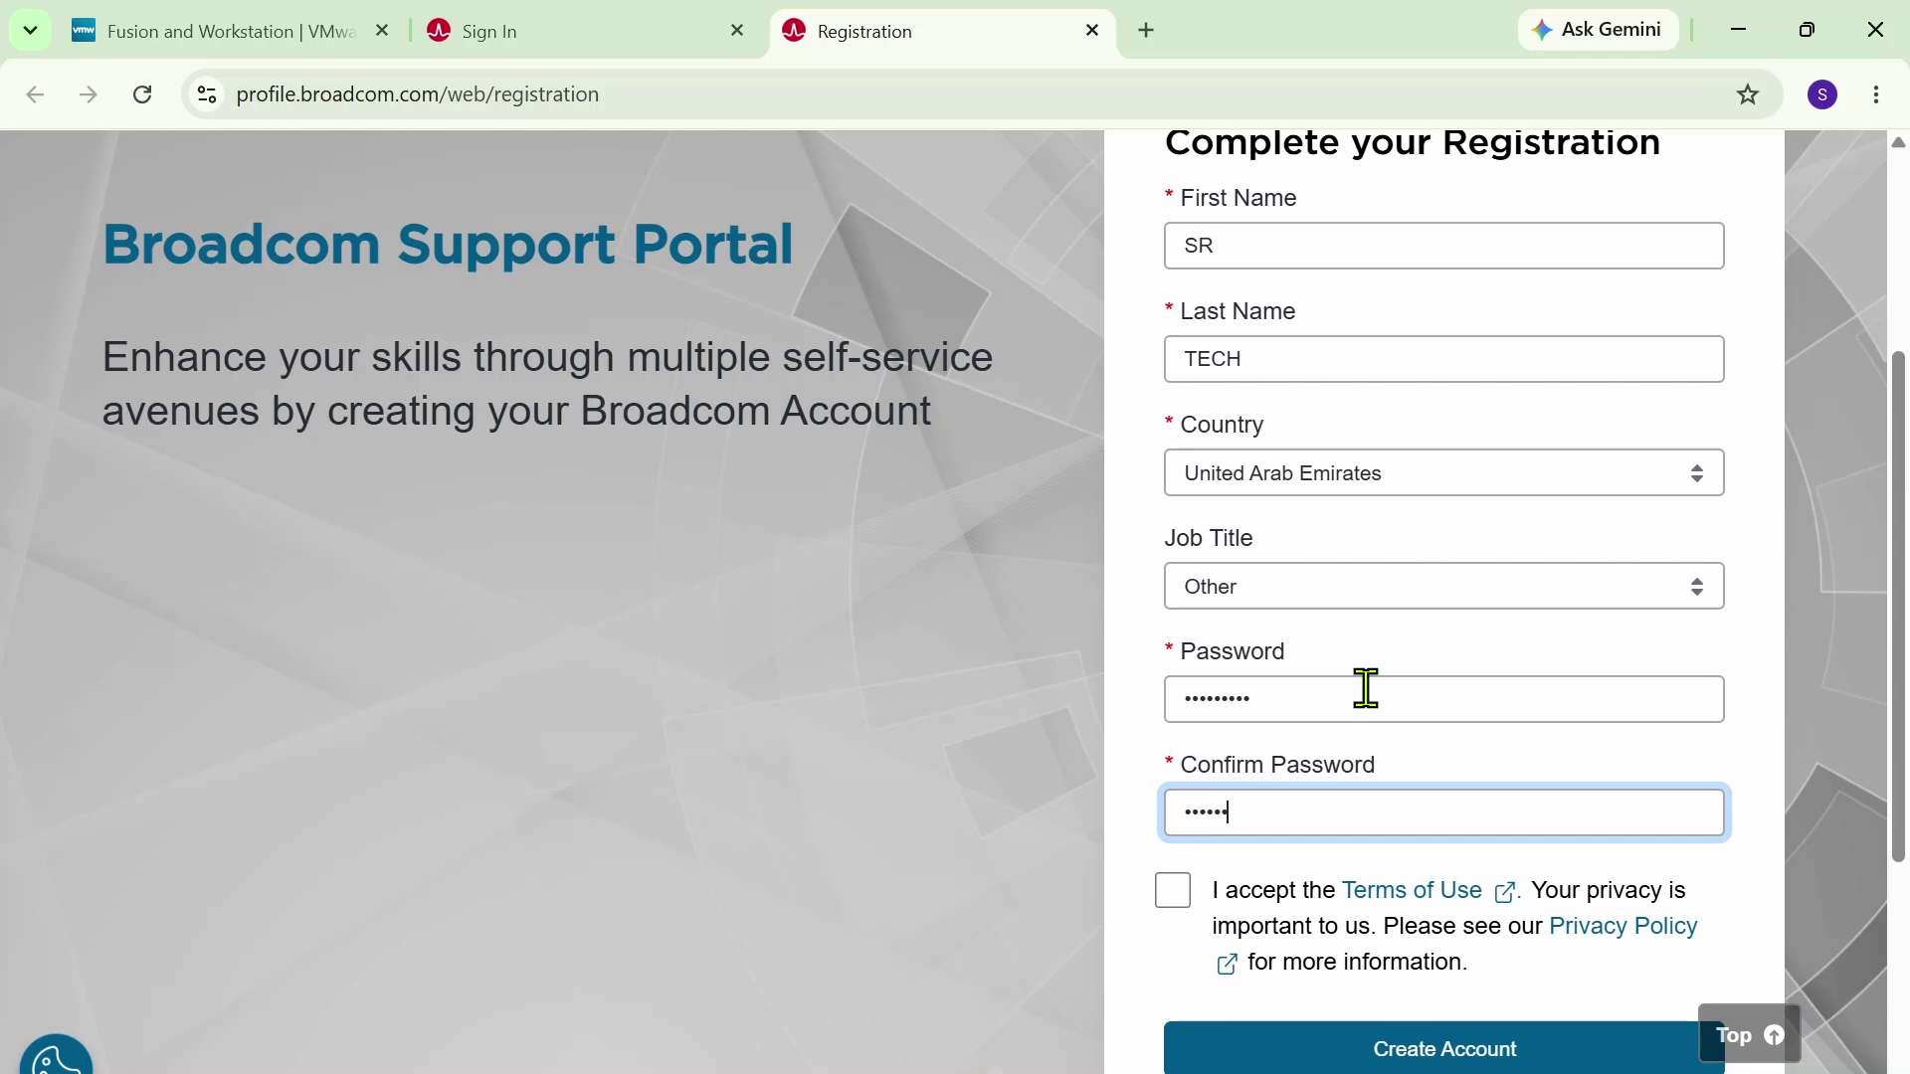
scroll(1364, 950, down, 4)
click(1173, 563)
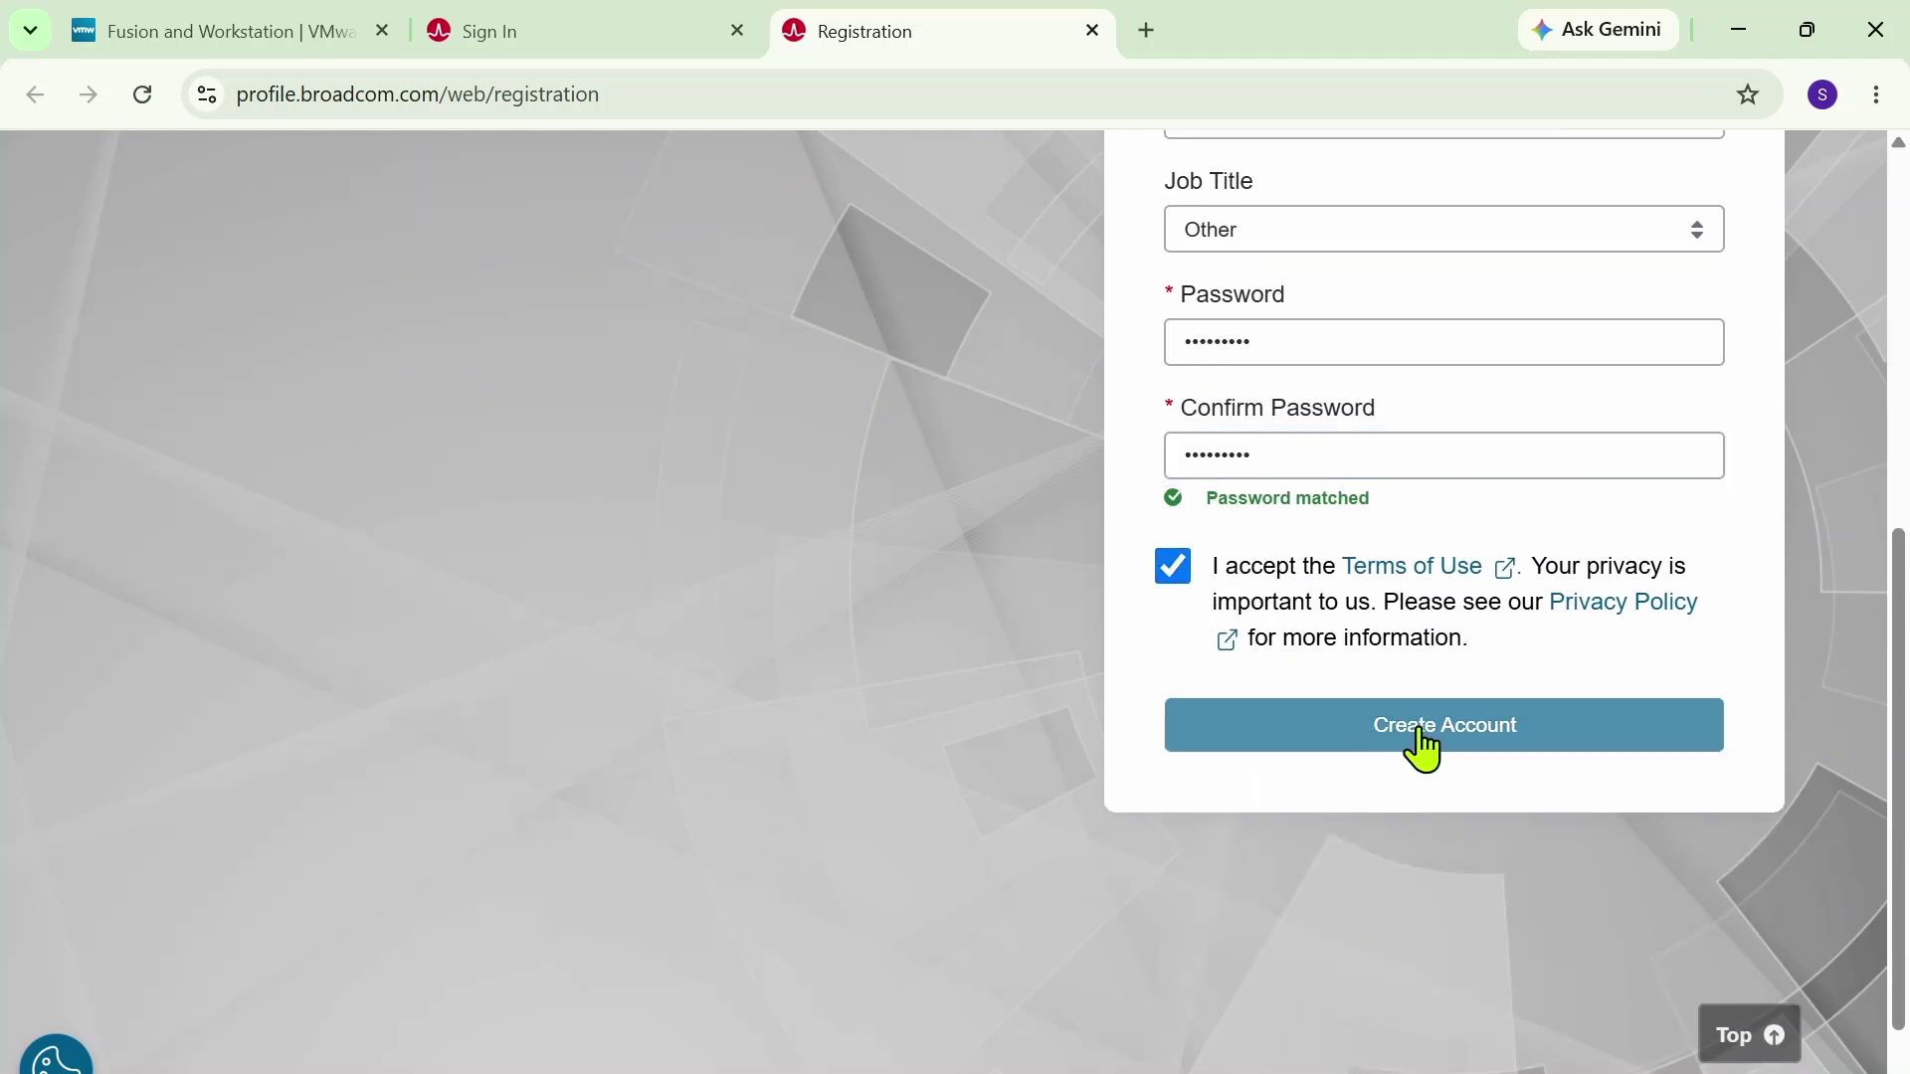
click(1423, 749)
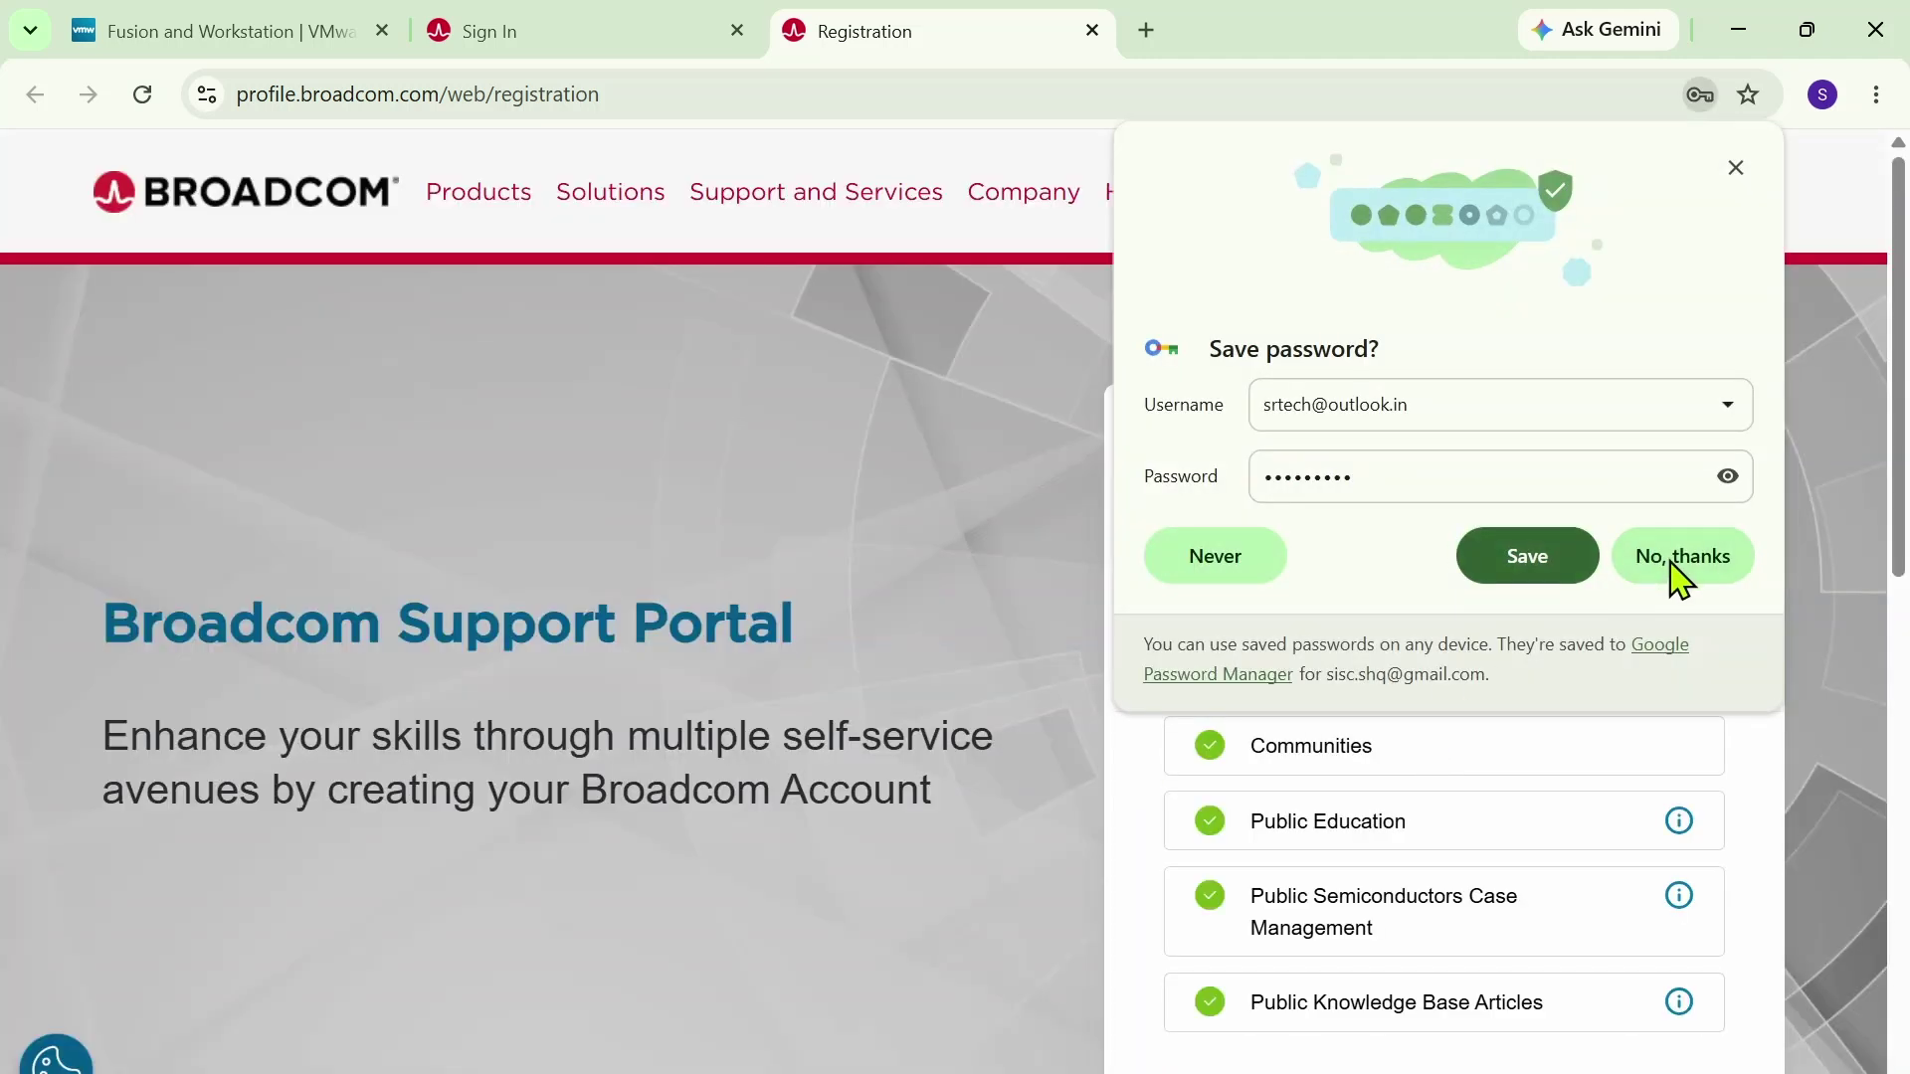
click(1675, 569)
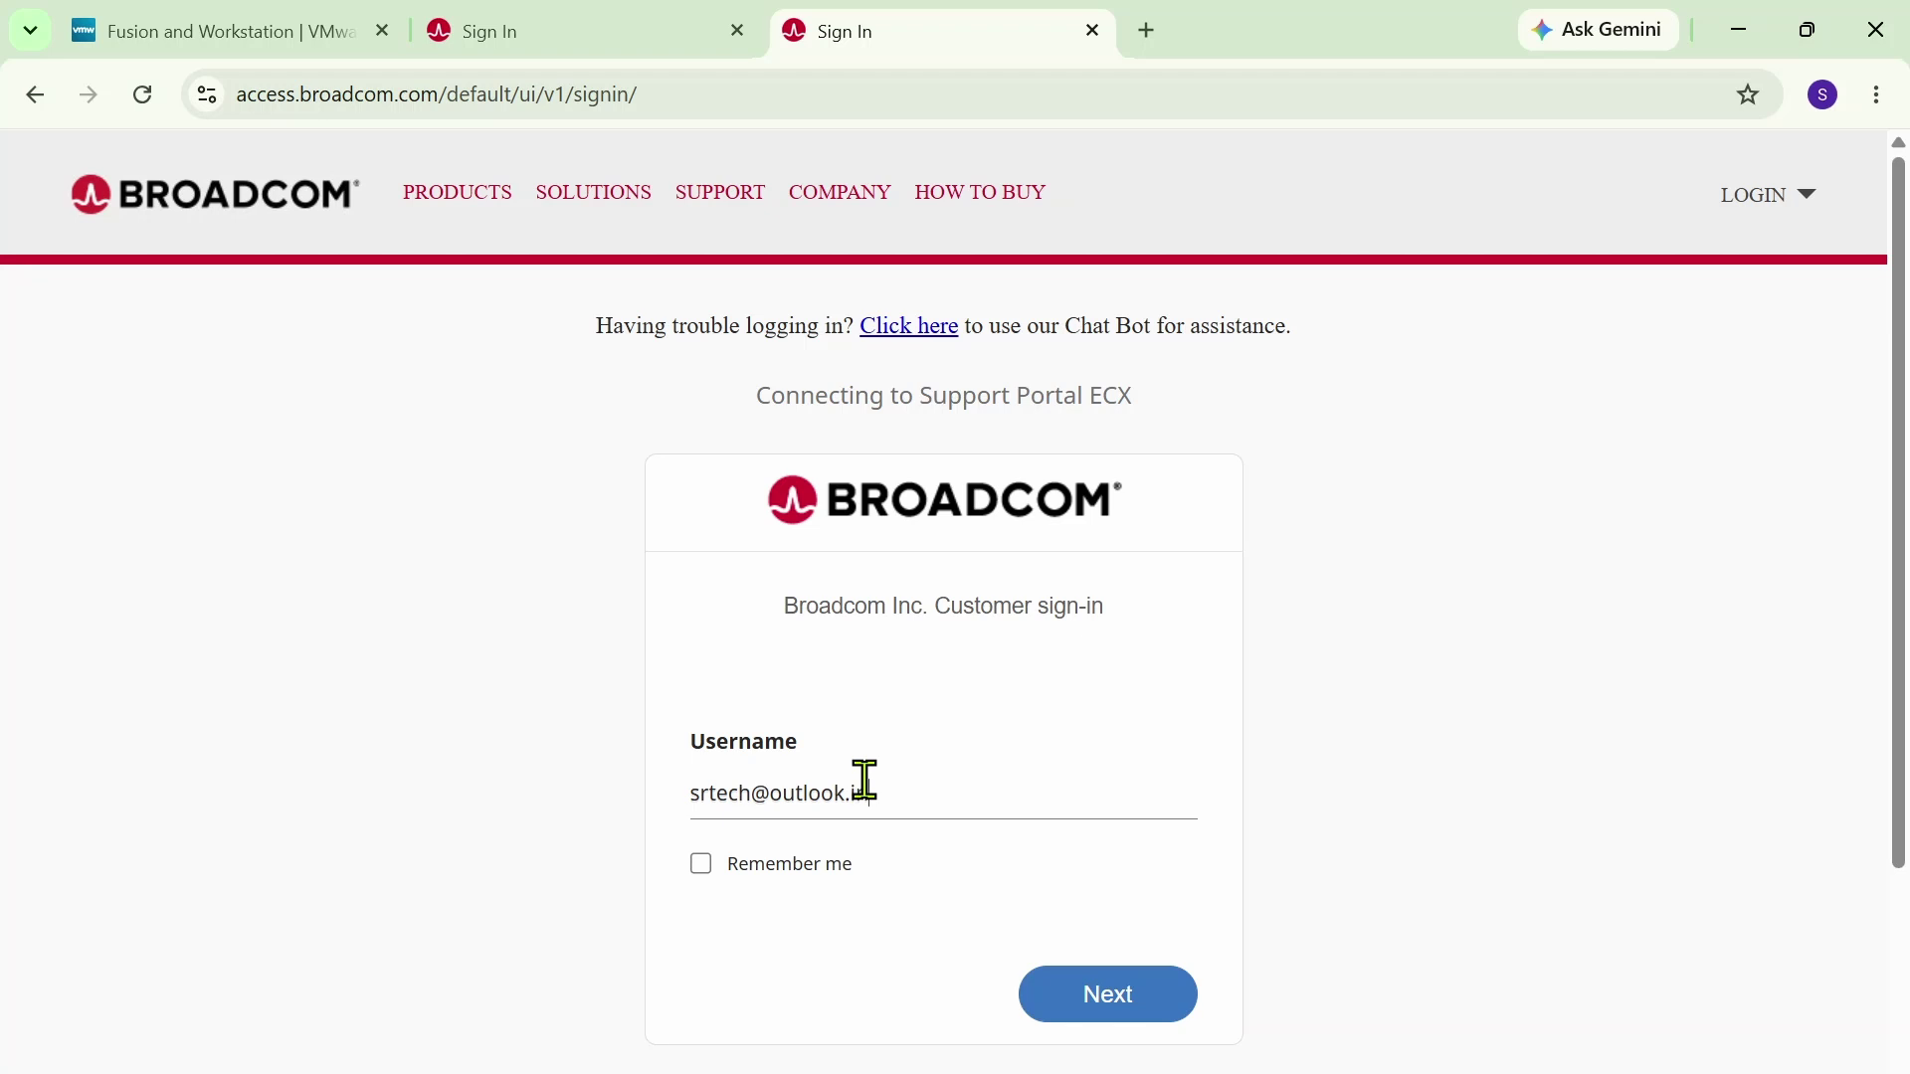
Step: Sign in to the Broadcom Support Portal with the new username and the account password
key(Return)
text(•••)
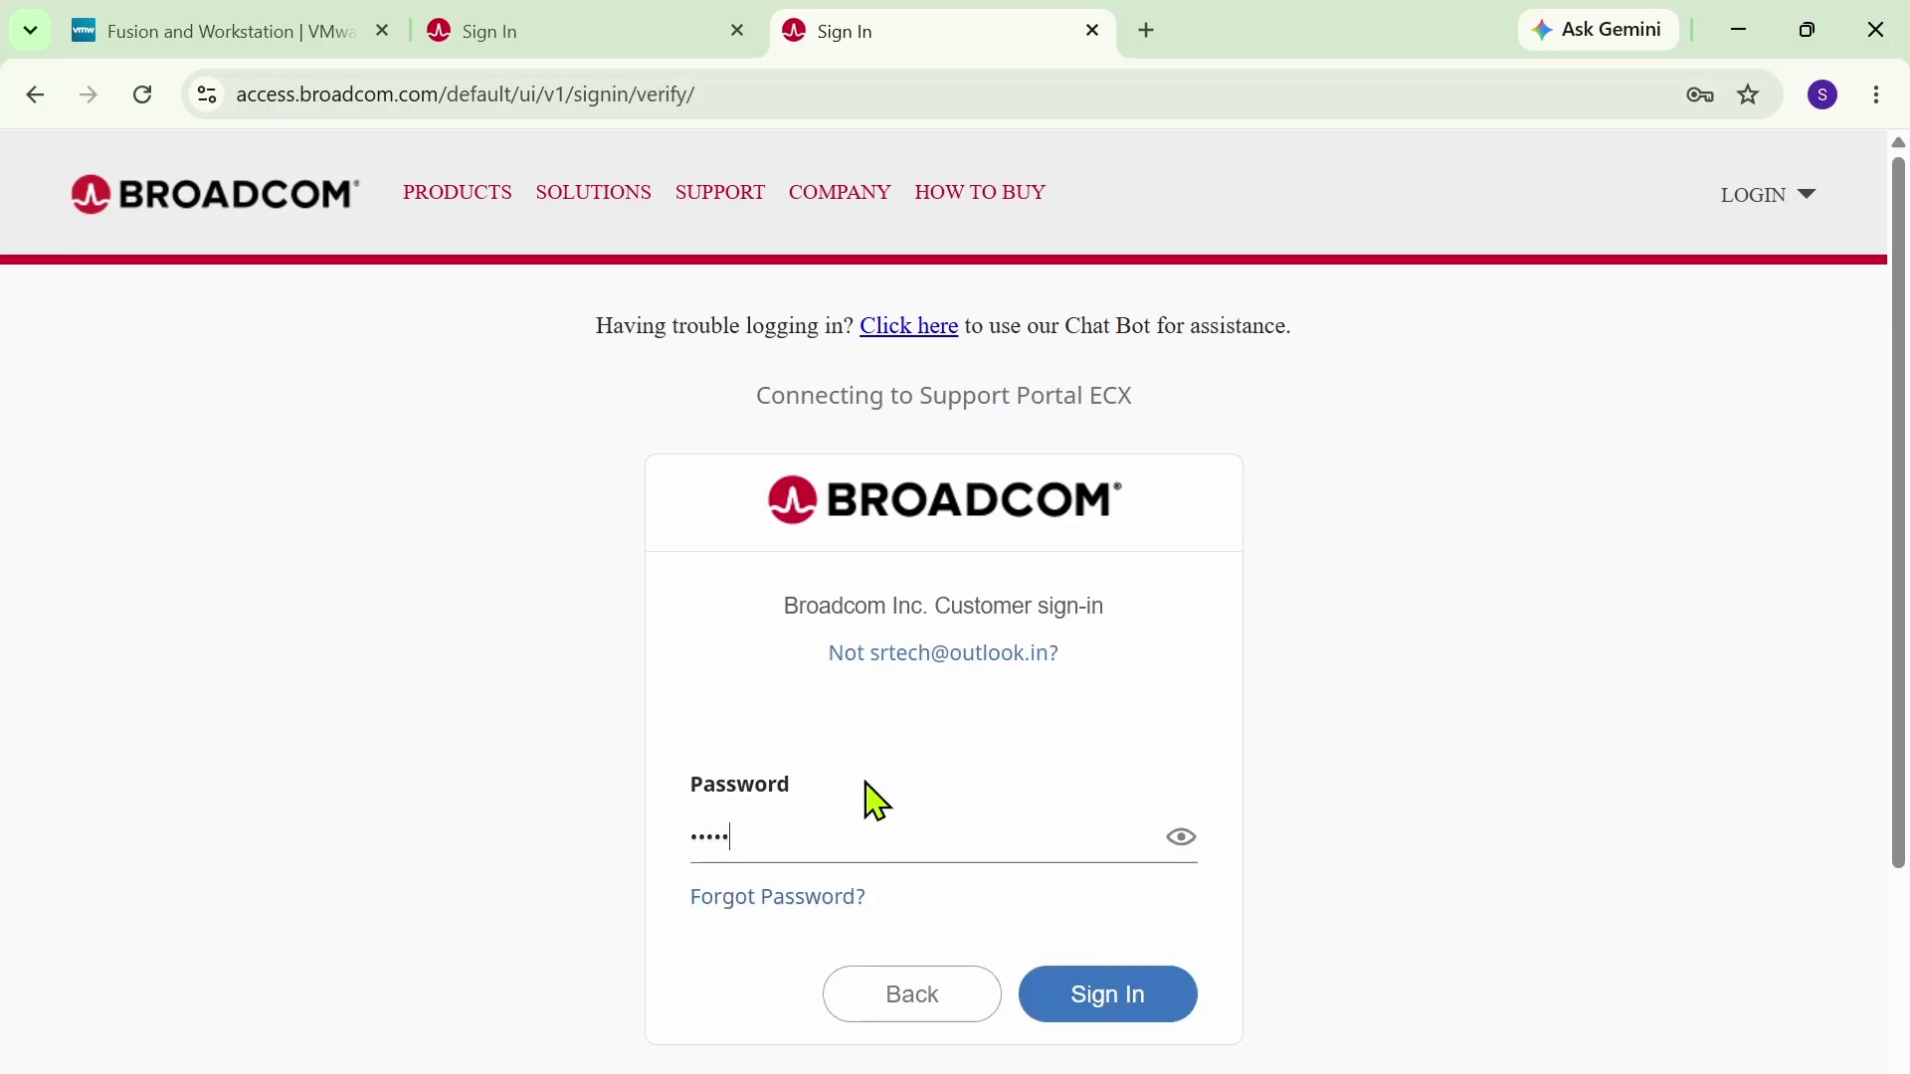
text(•••••)
key(Return)
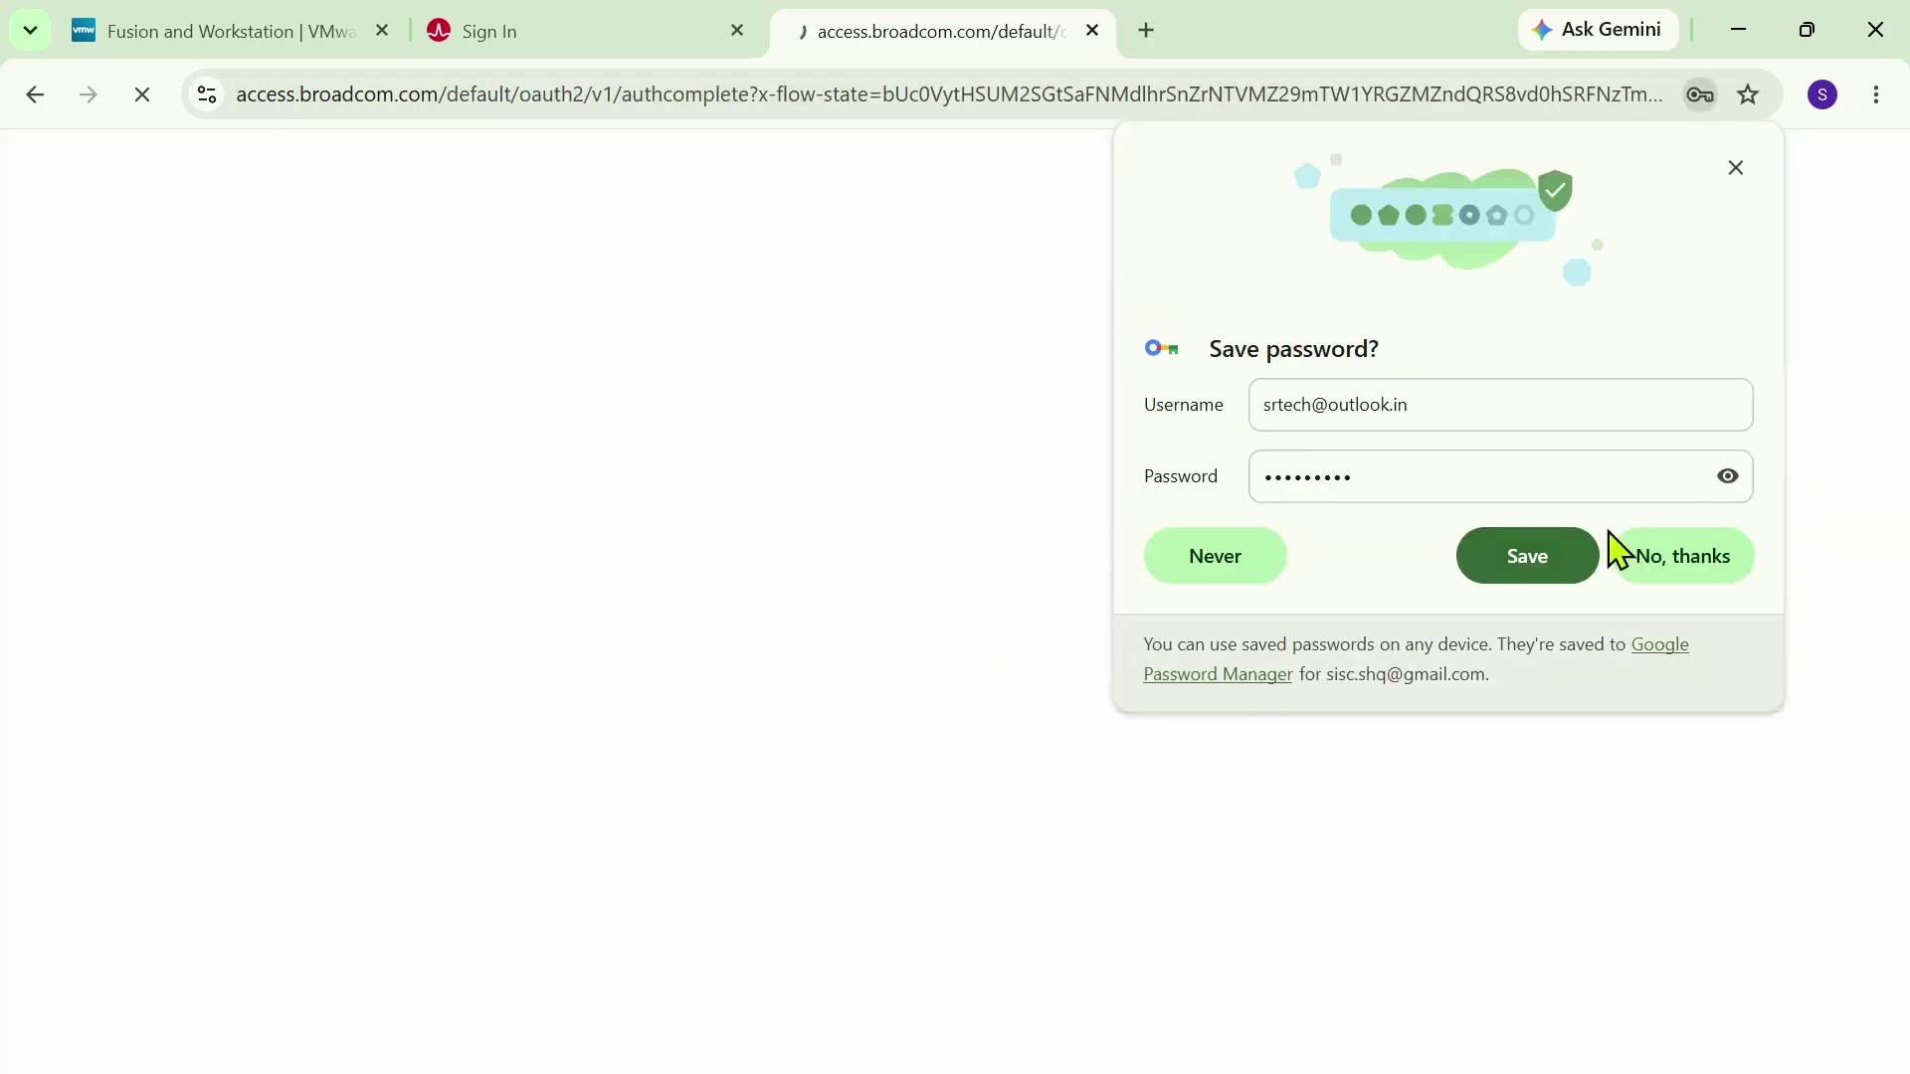
click(1675, 557)
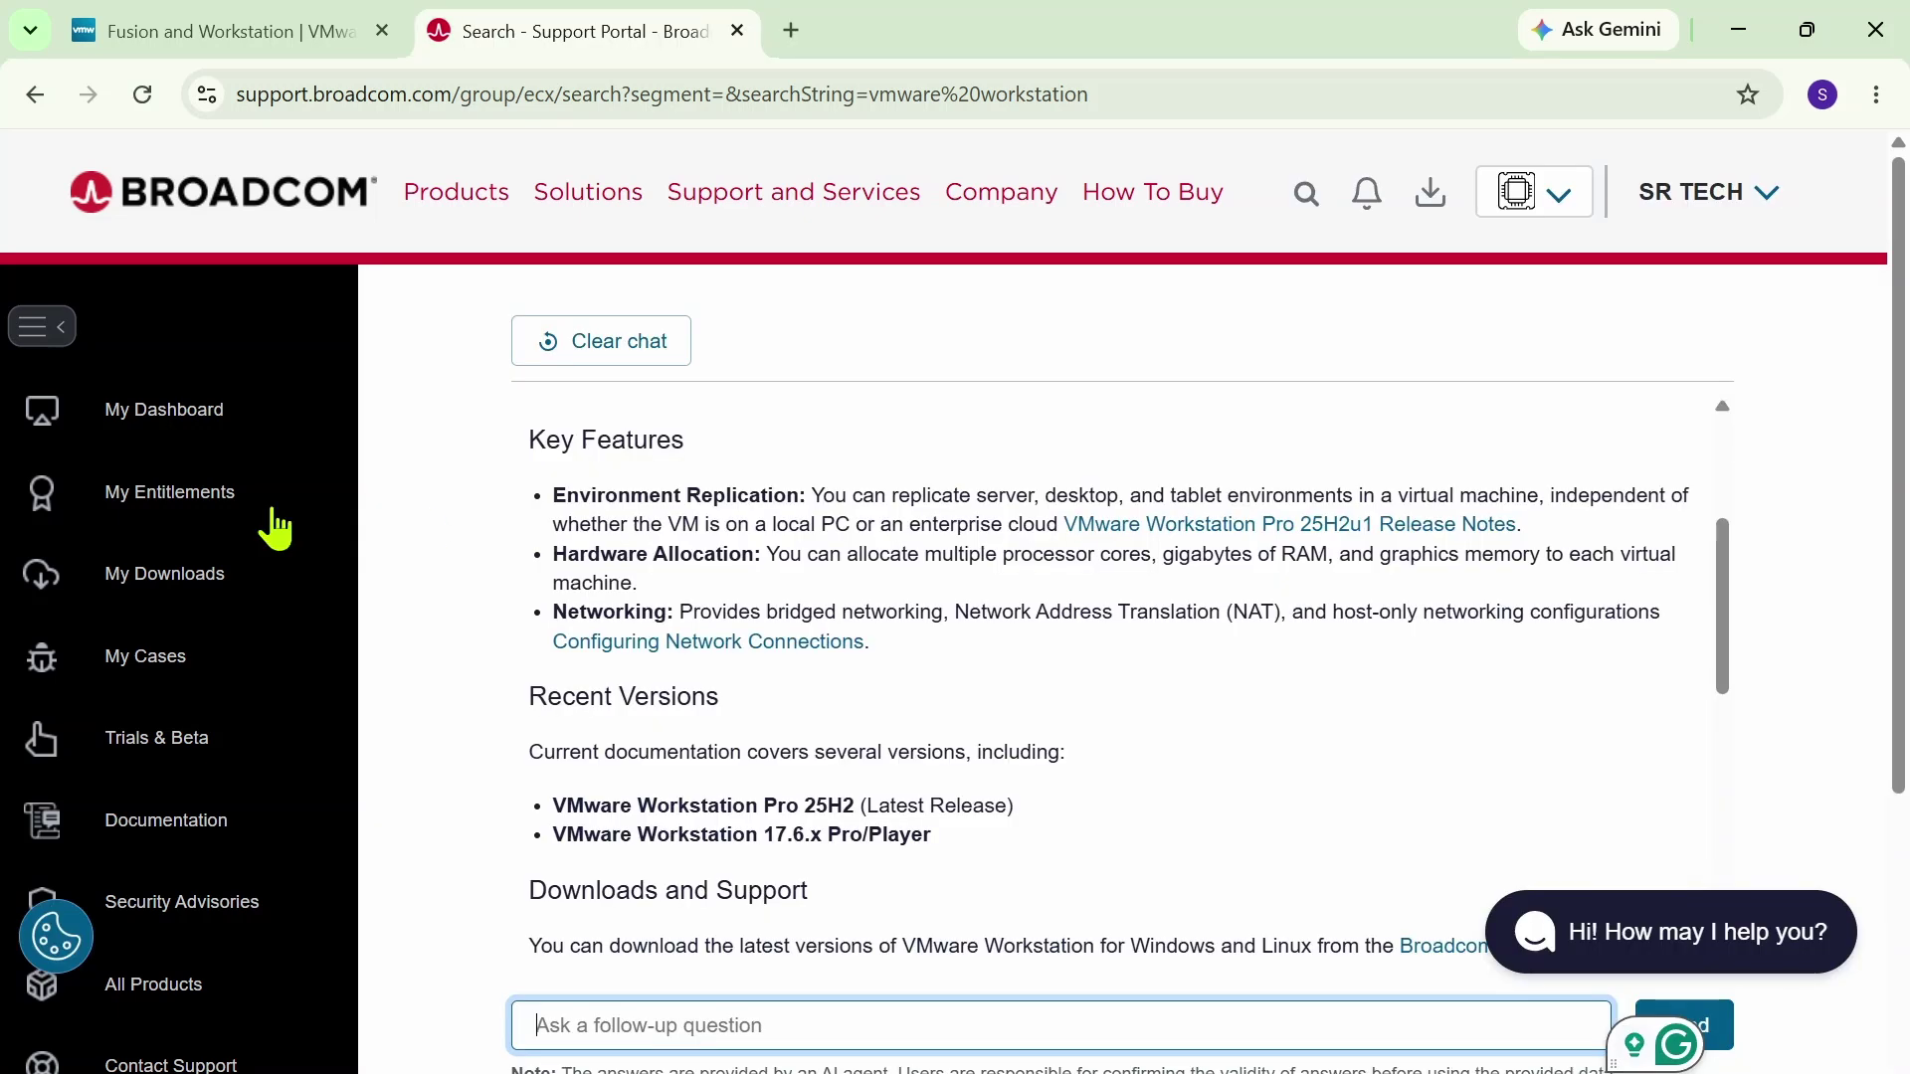
Step: Go from My Downloads to the free downloads list and the VMware Workstation Pro page
click(144, 582)
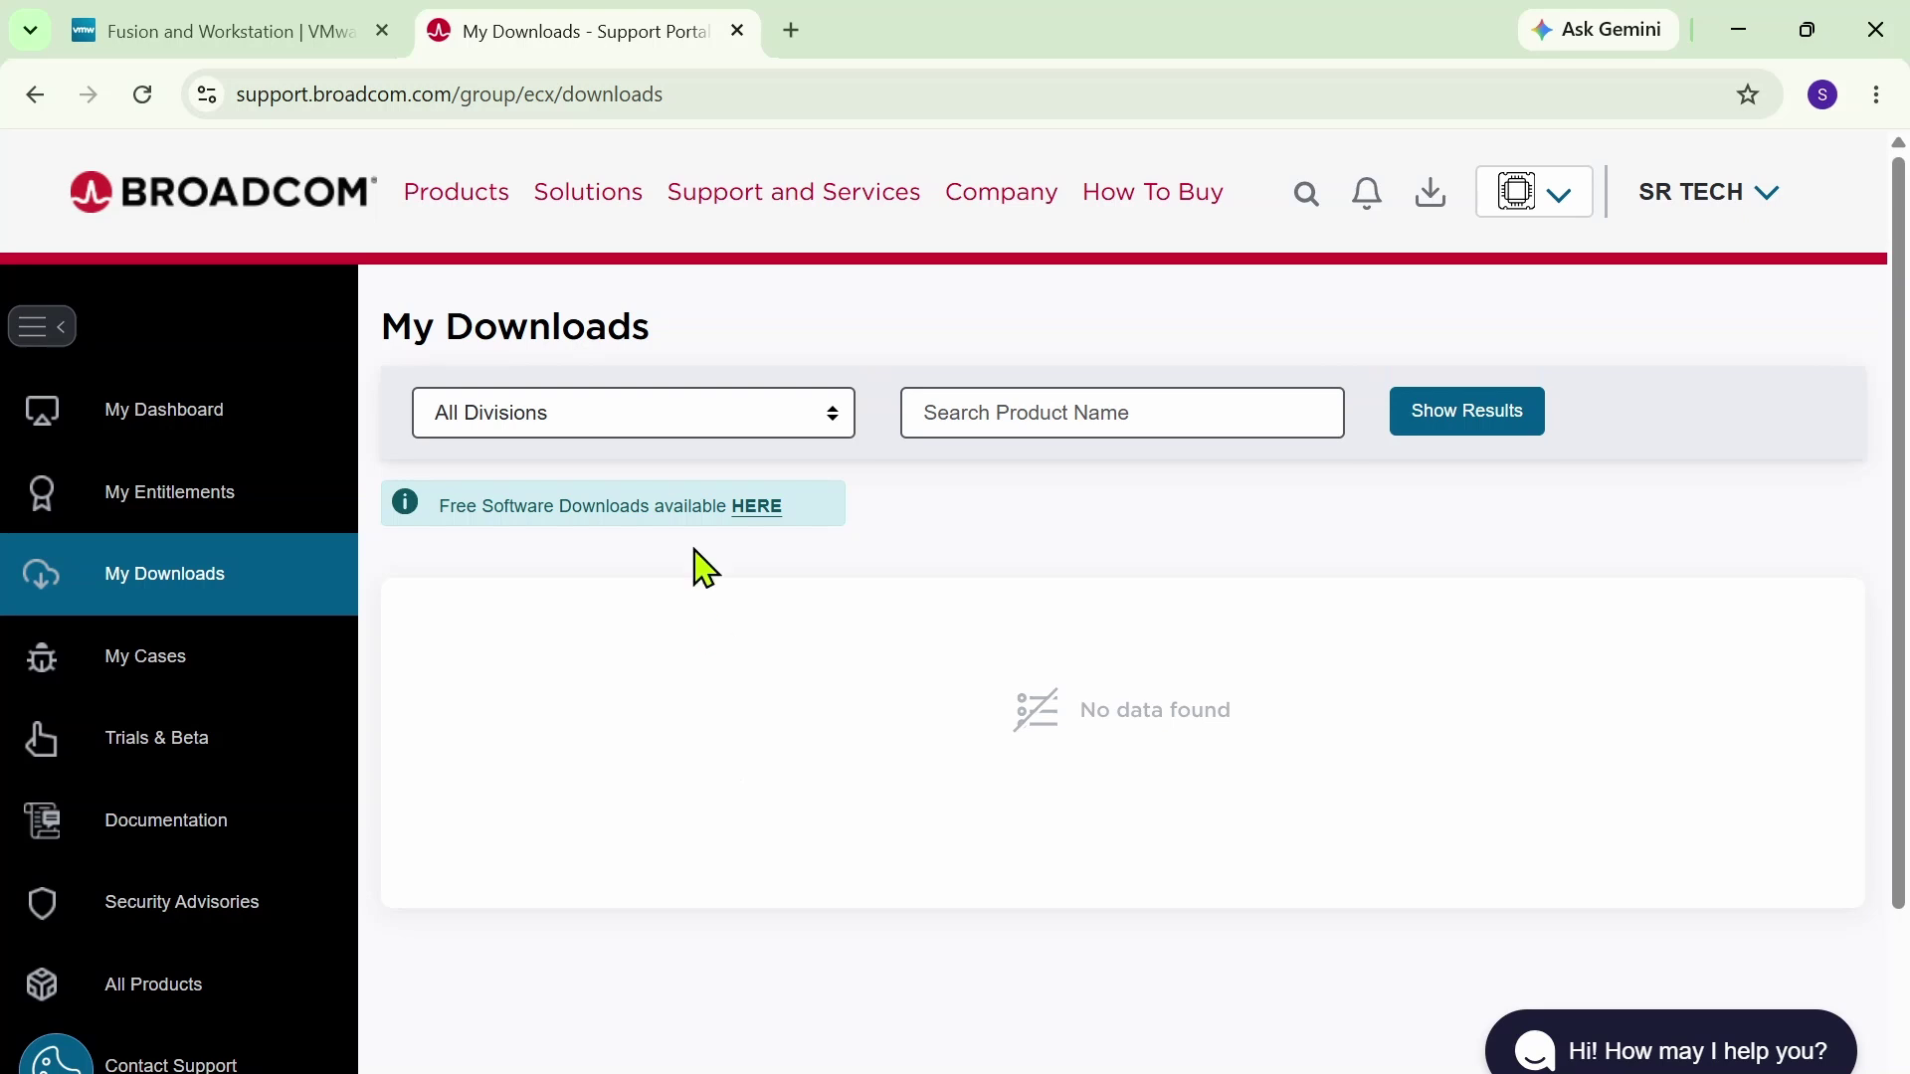
click(756, 510)
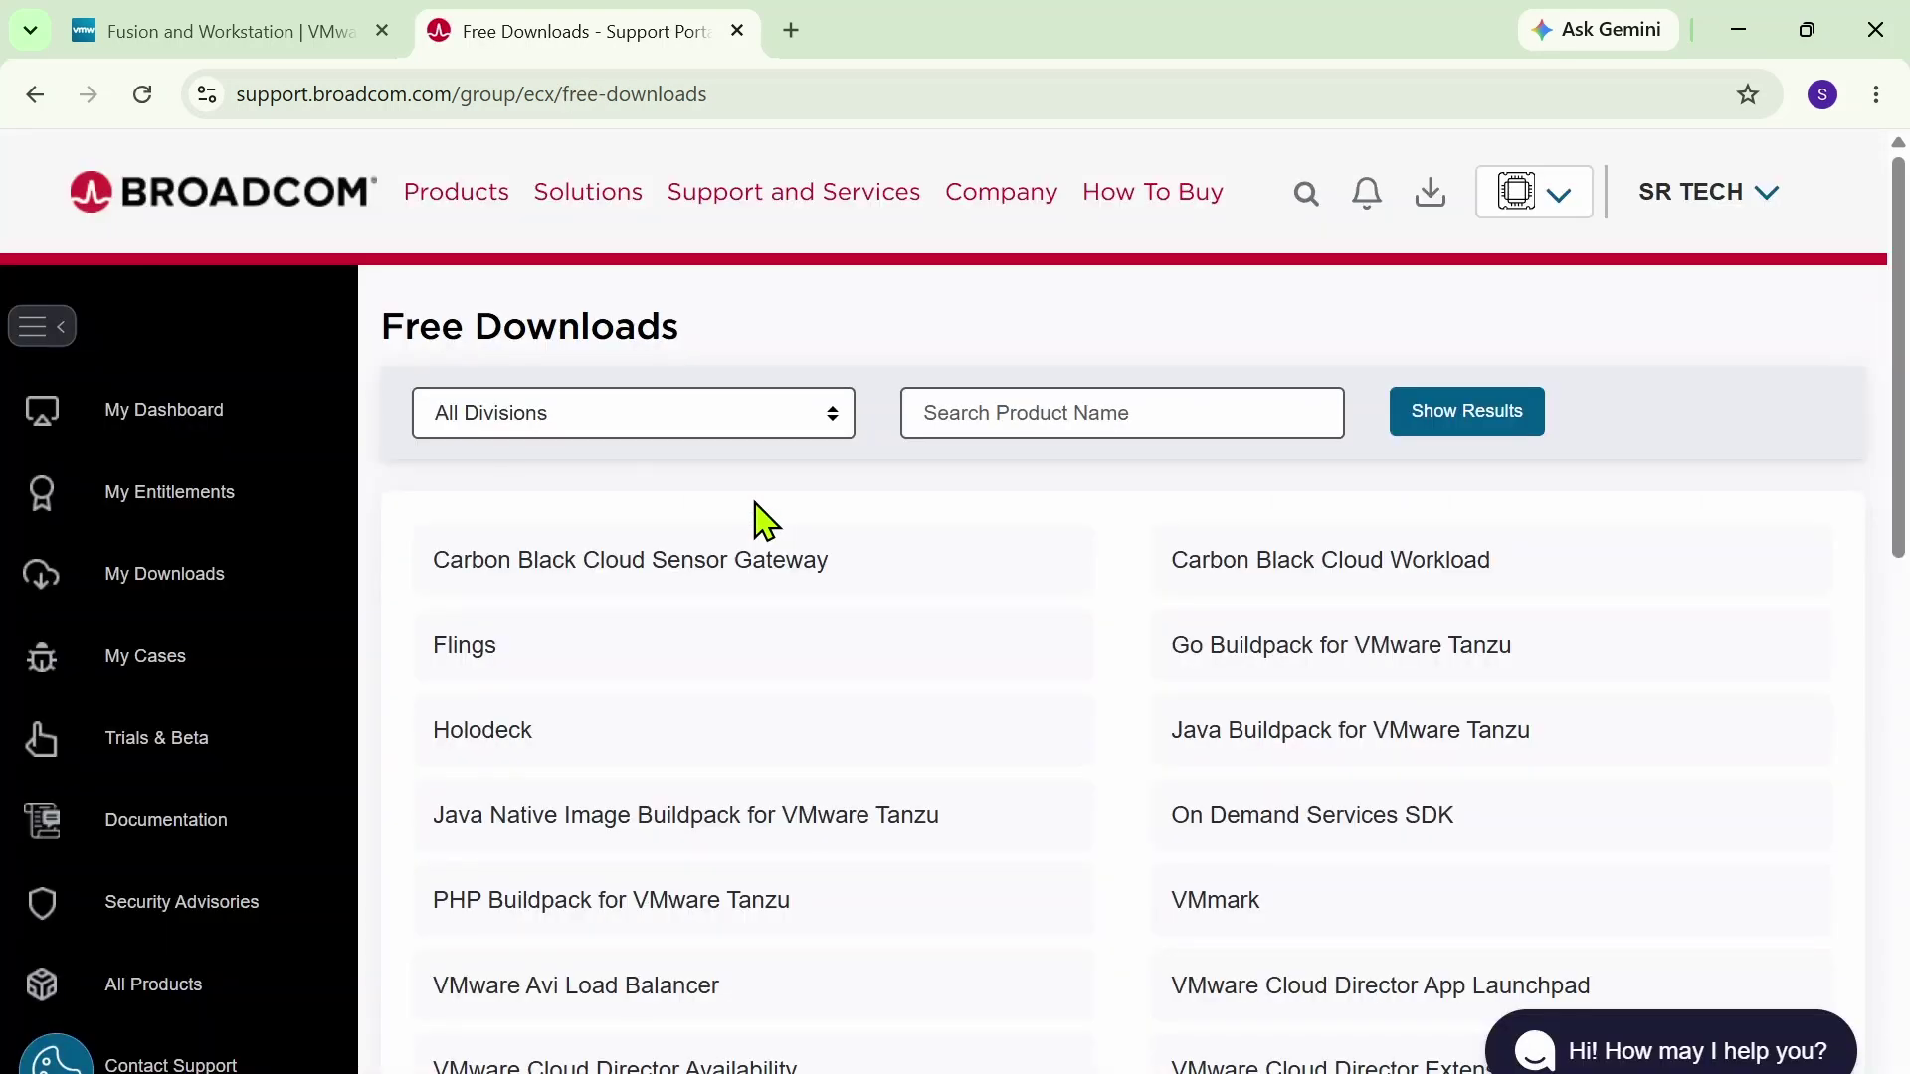
scroll(811, 810, down, 10)
click(1333, 915)
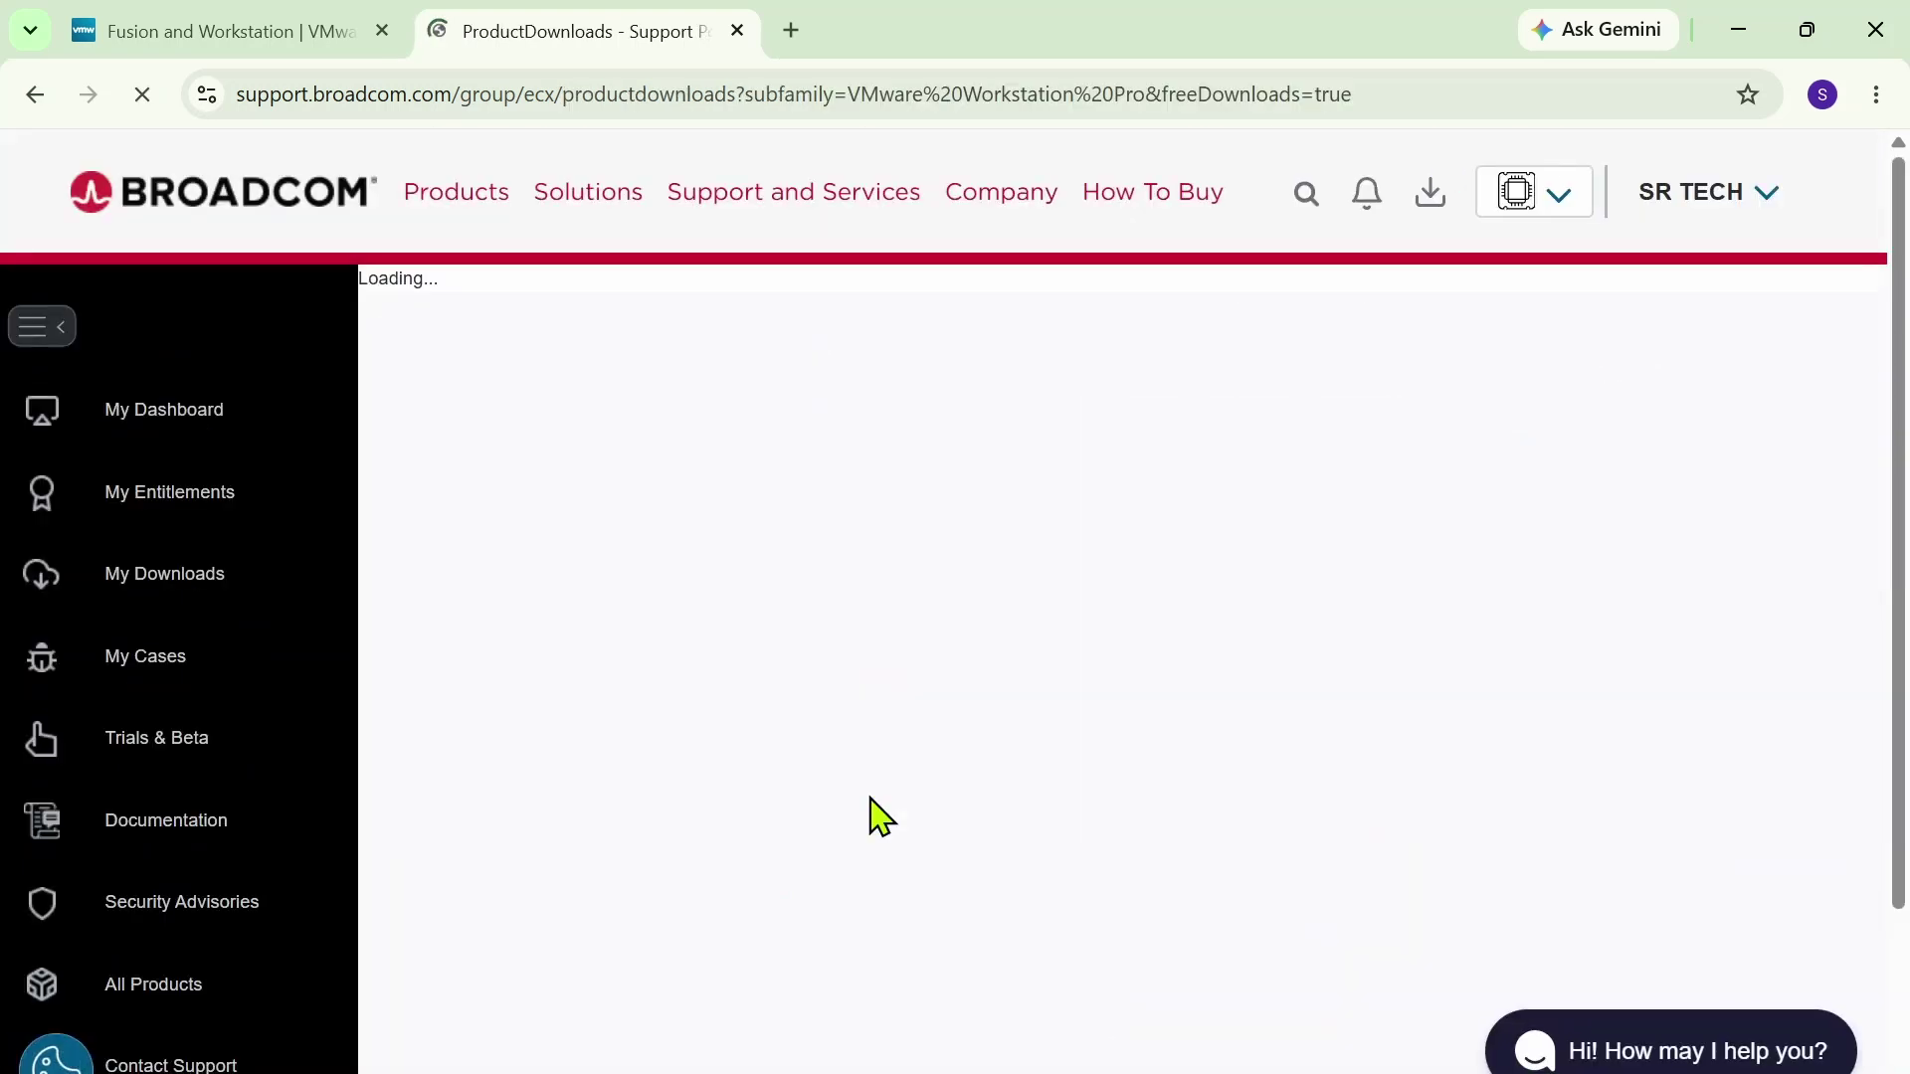
scroll(869, 813, down, 2)
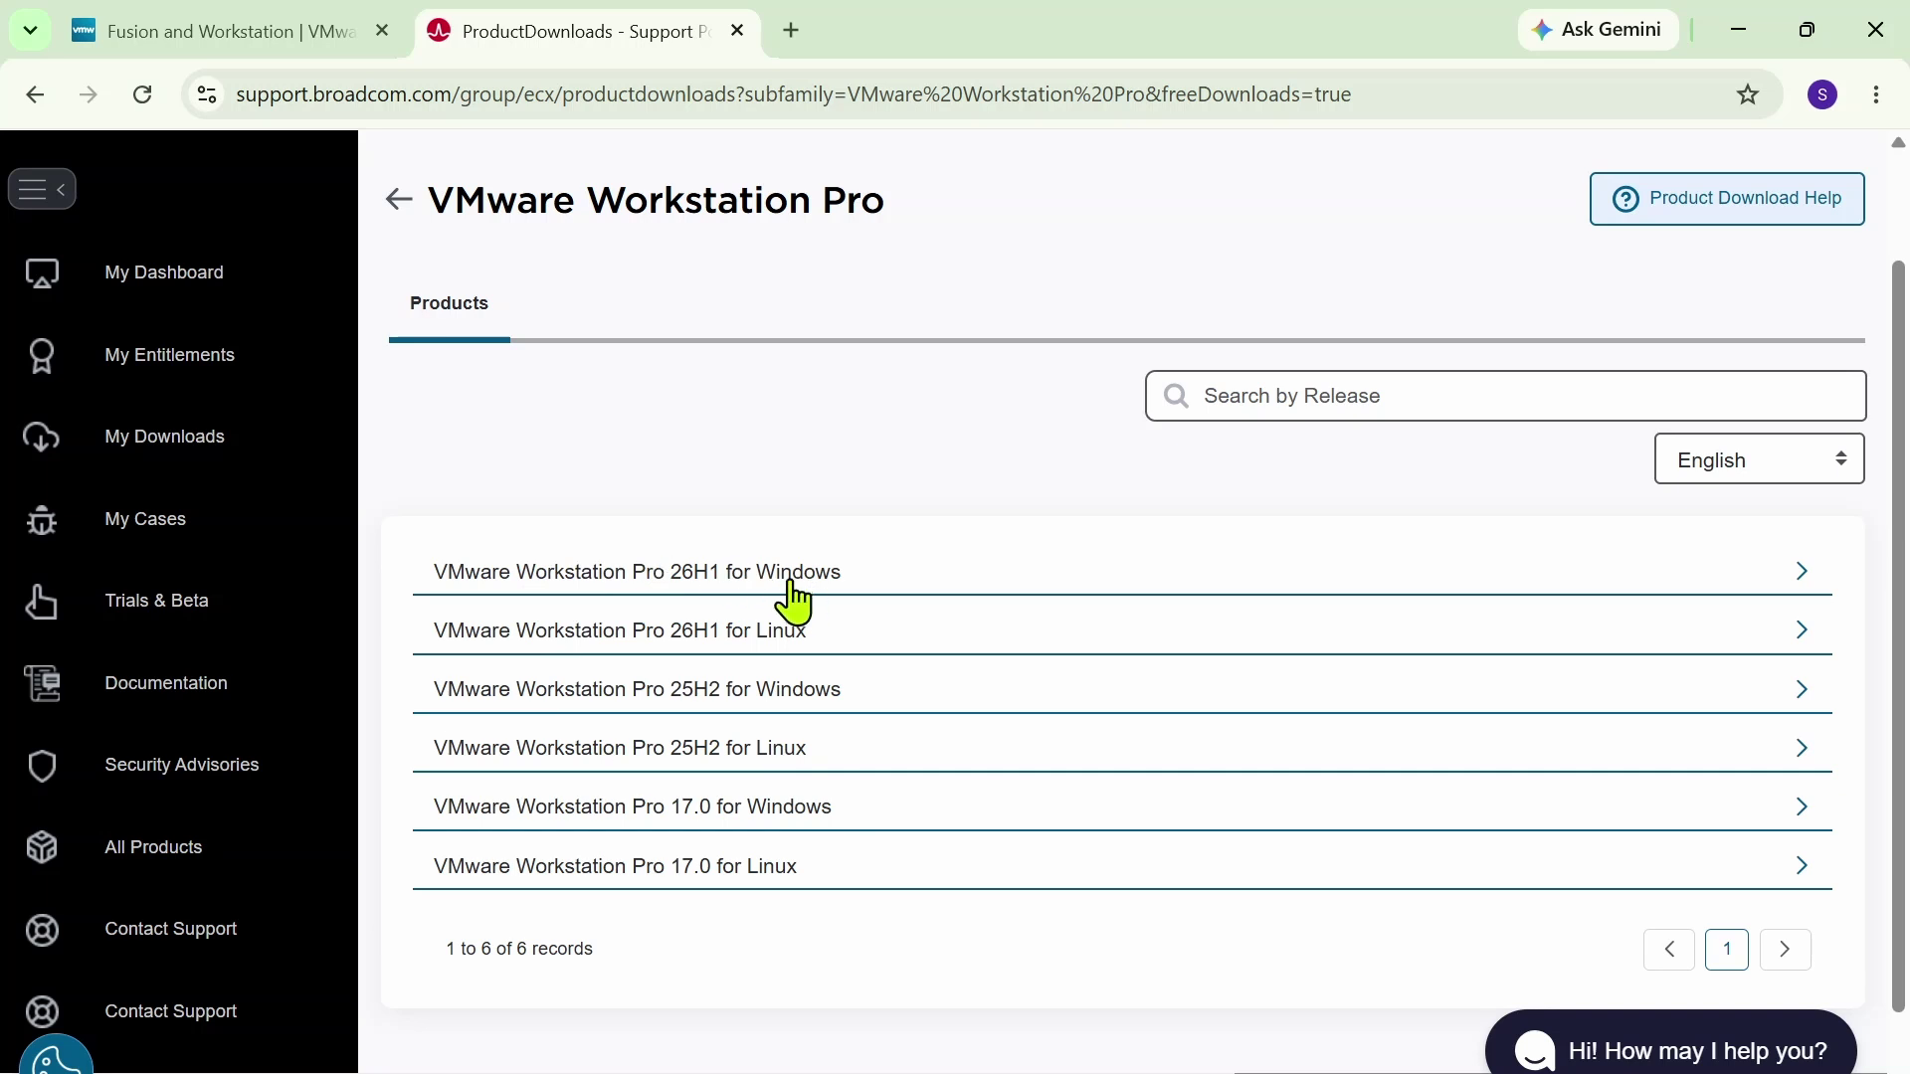
Step: Open the VMware Workstation Pro 26H1 for Windows release files and attempt the installer download
click(656, 587)
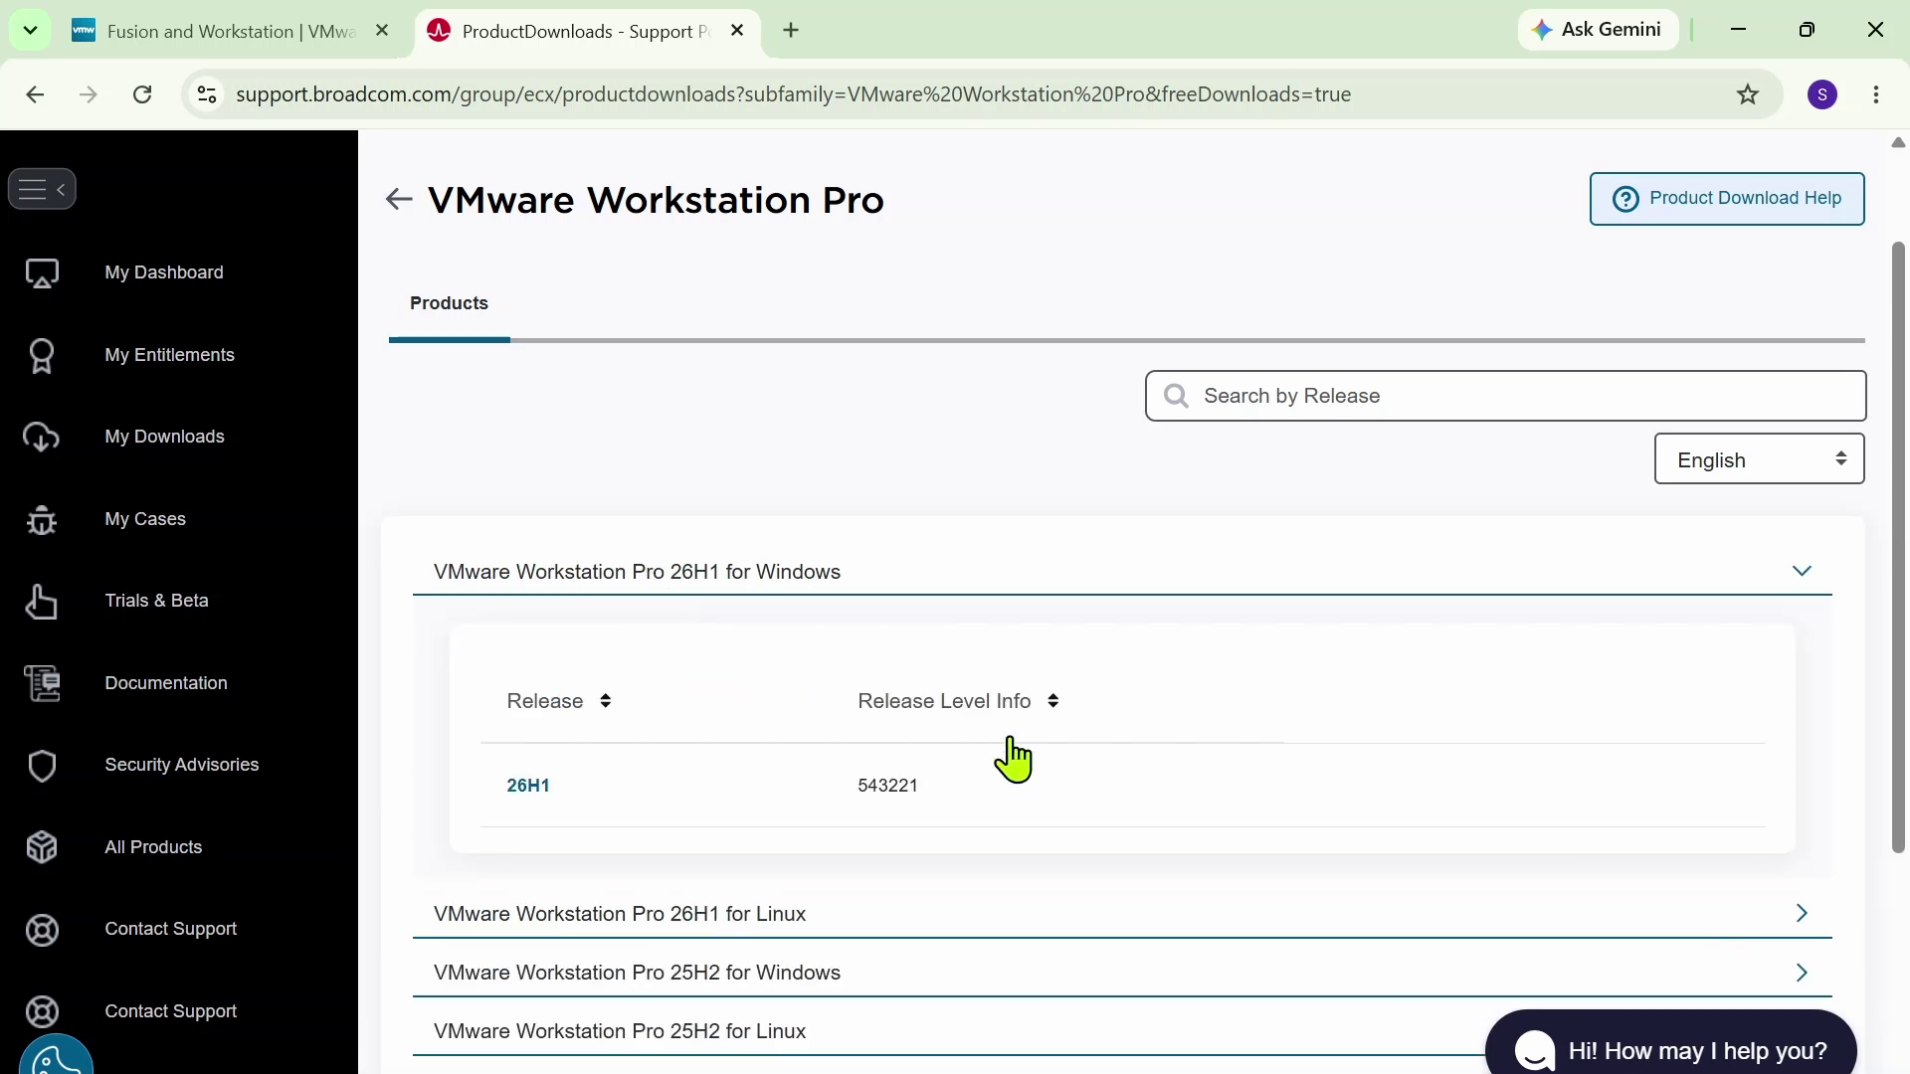
scroll(1012, 741, down, 1)
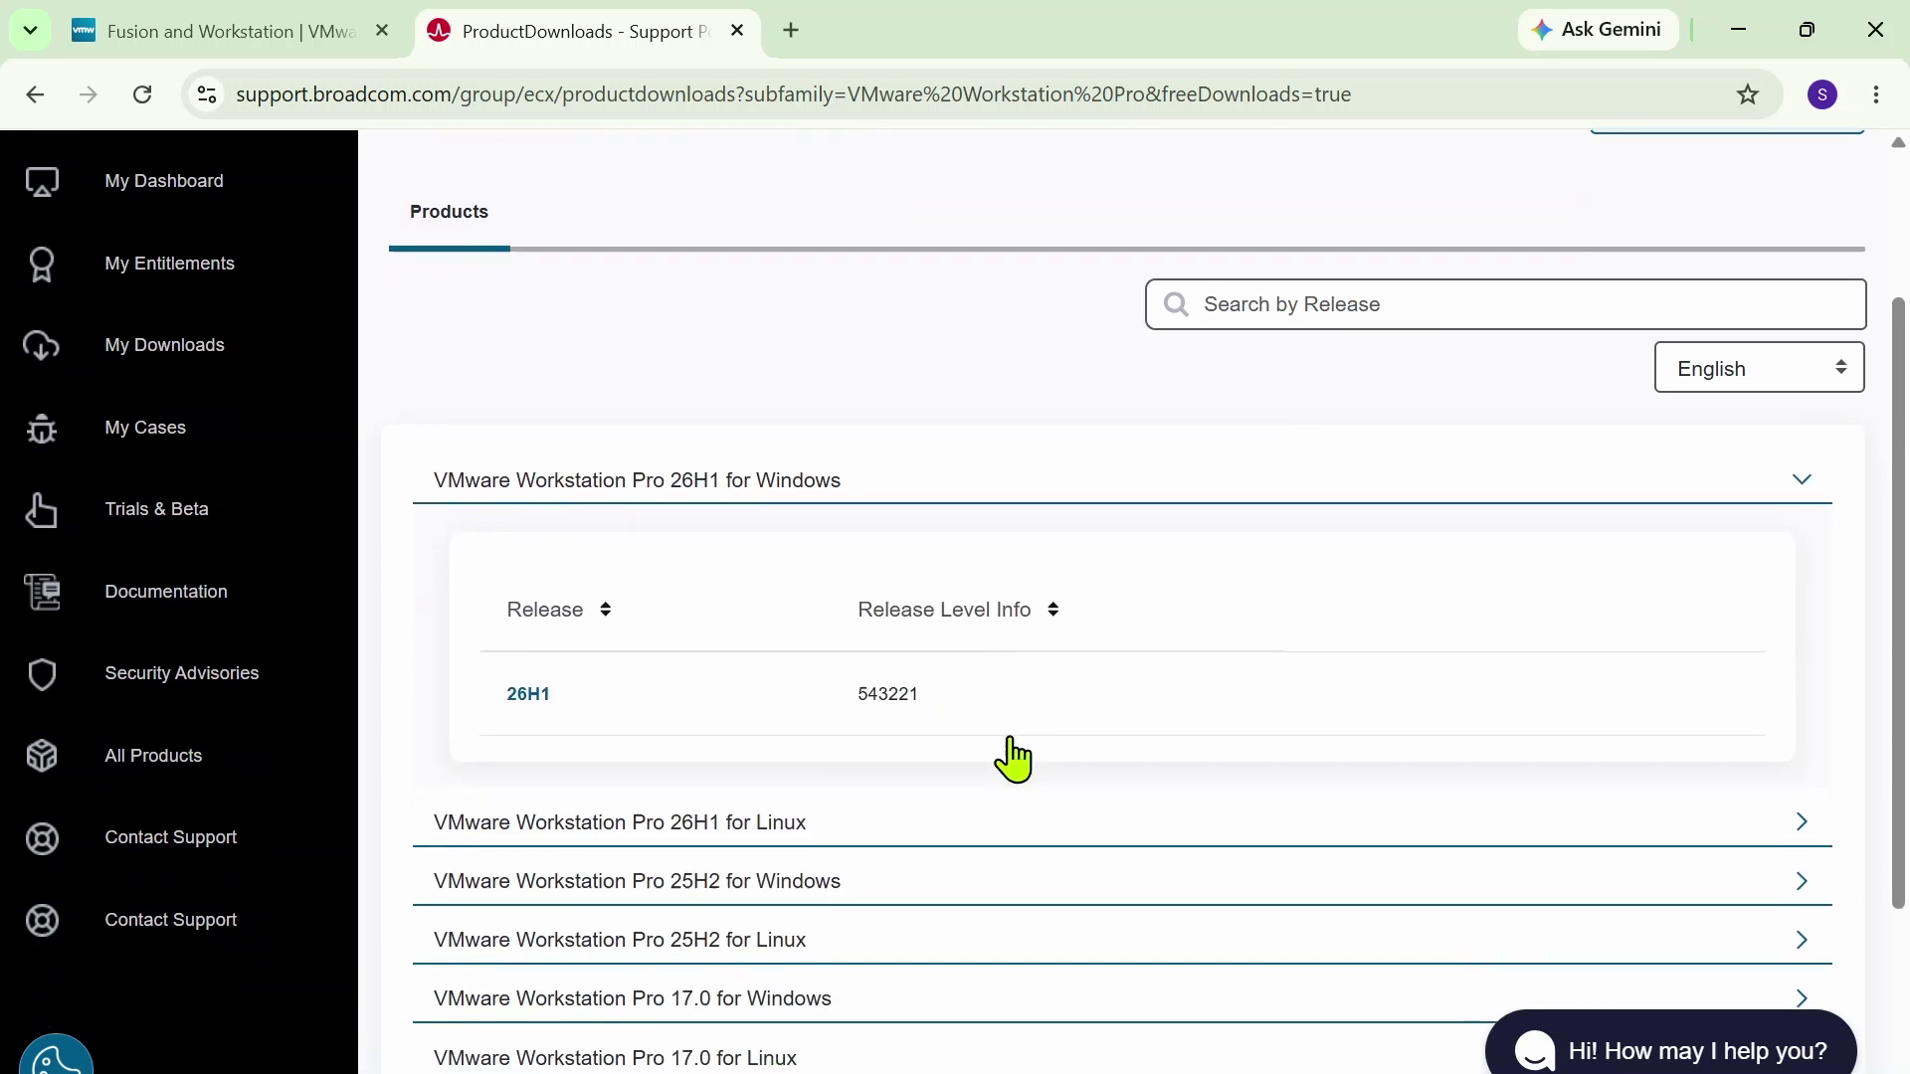
click(530, 694)
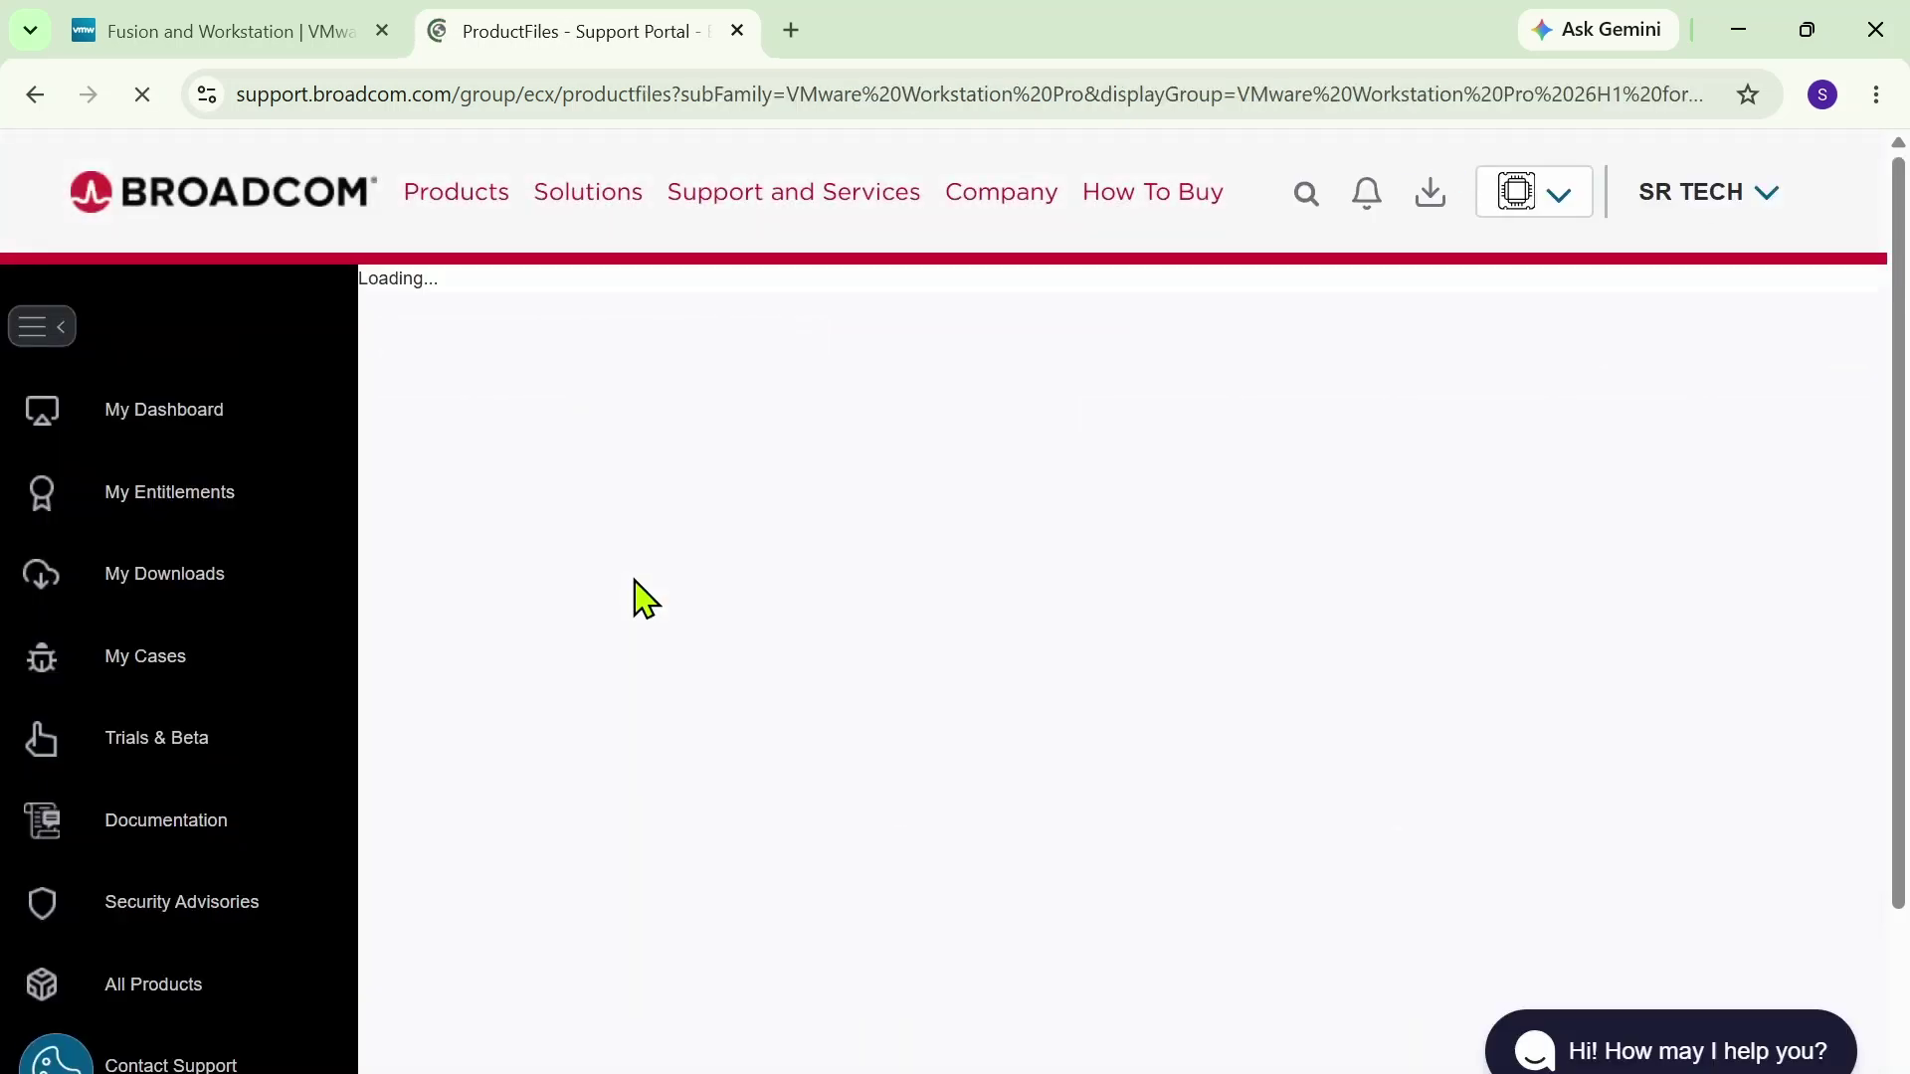
scroll(888, 714, down, 3)
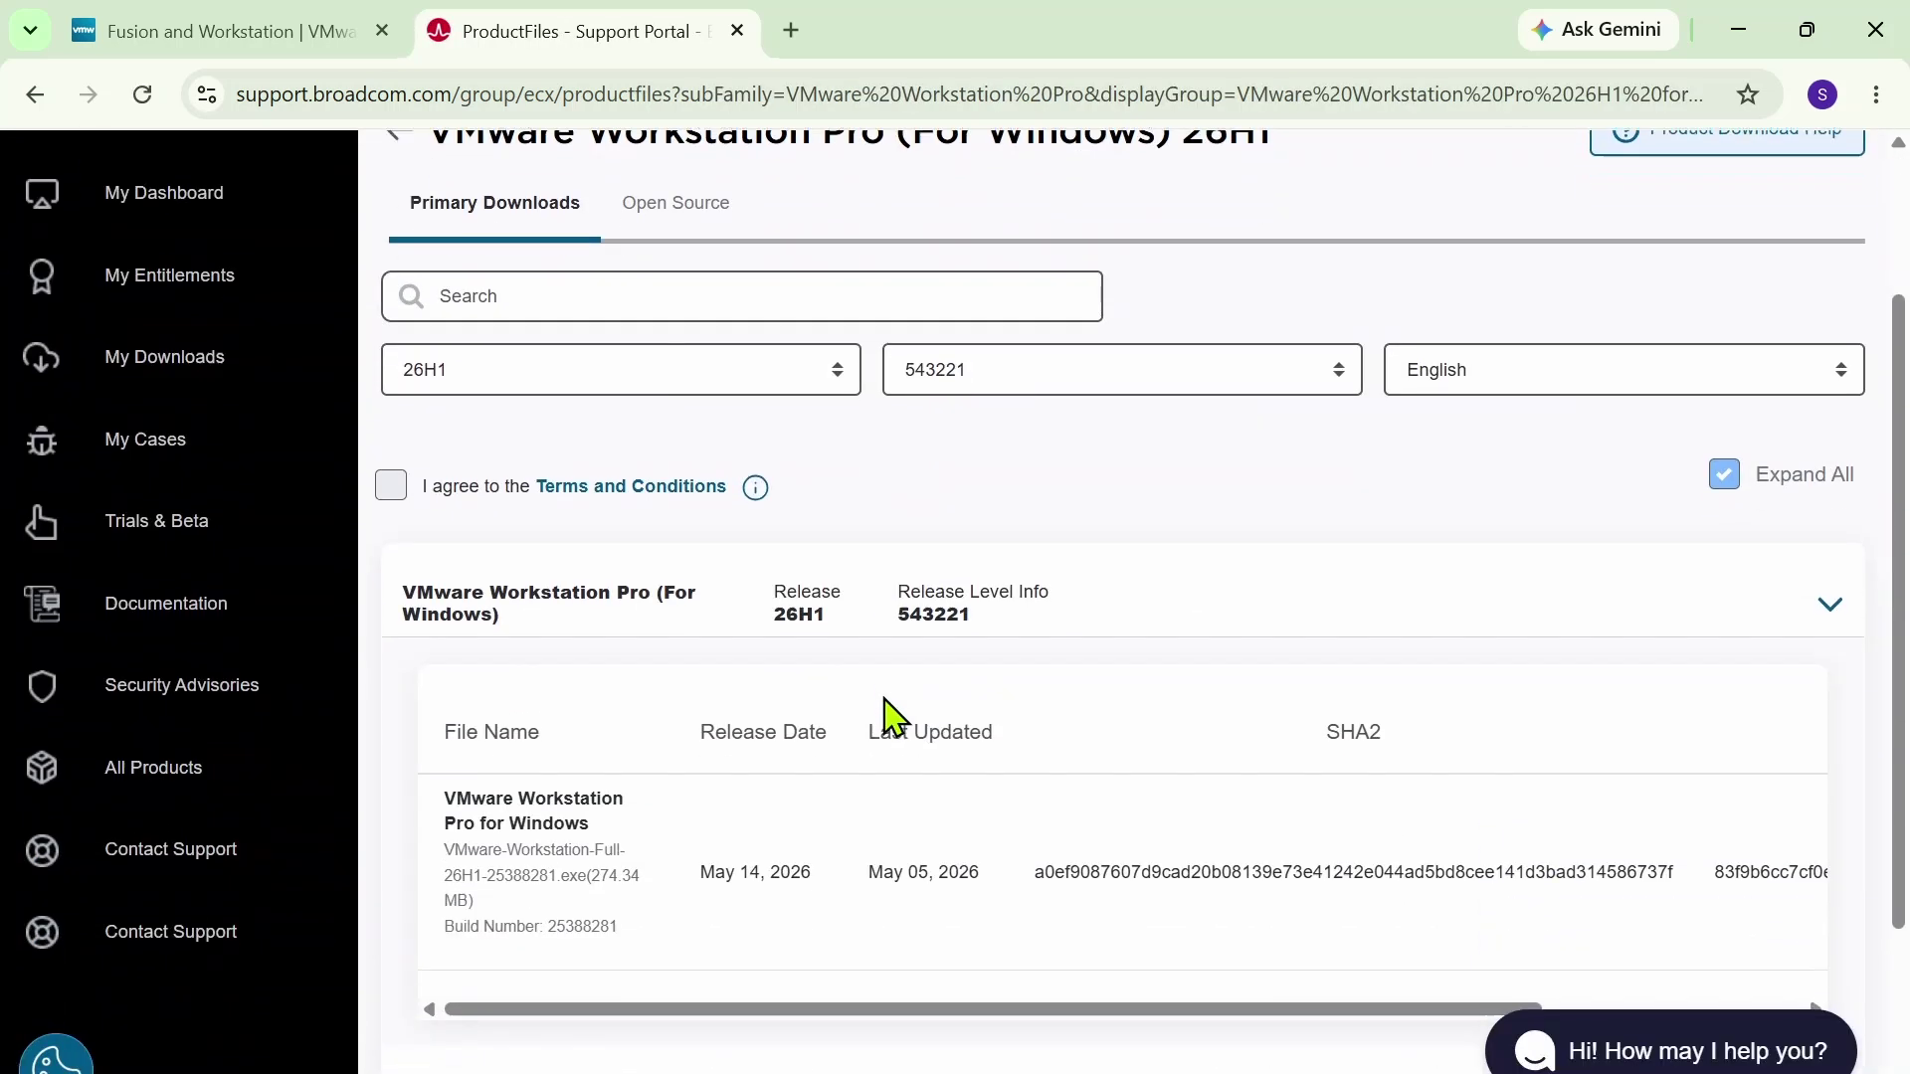
scroll(895, 716, right, 3)
click(1769, 808)
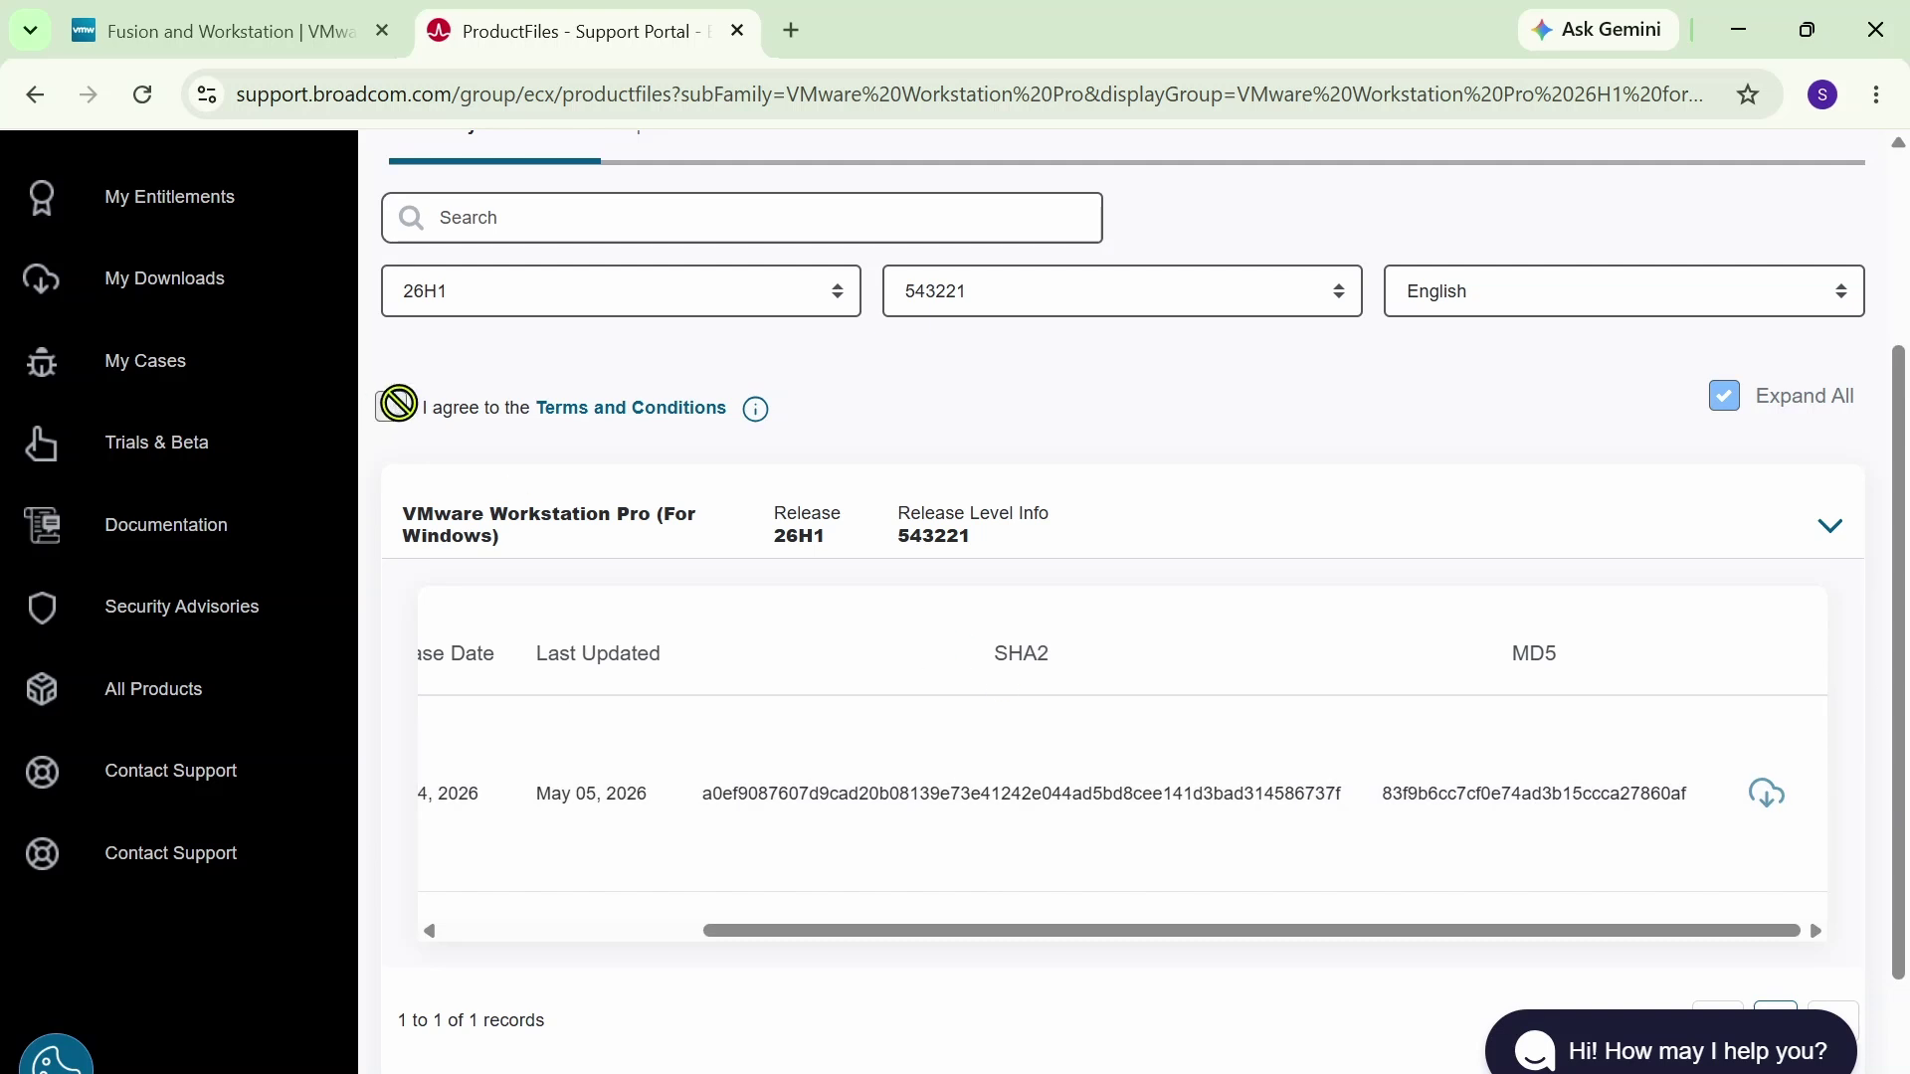
scroll(789, 414, up, 2)
mouse_move(386, 646)
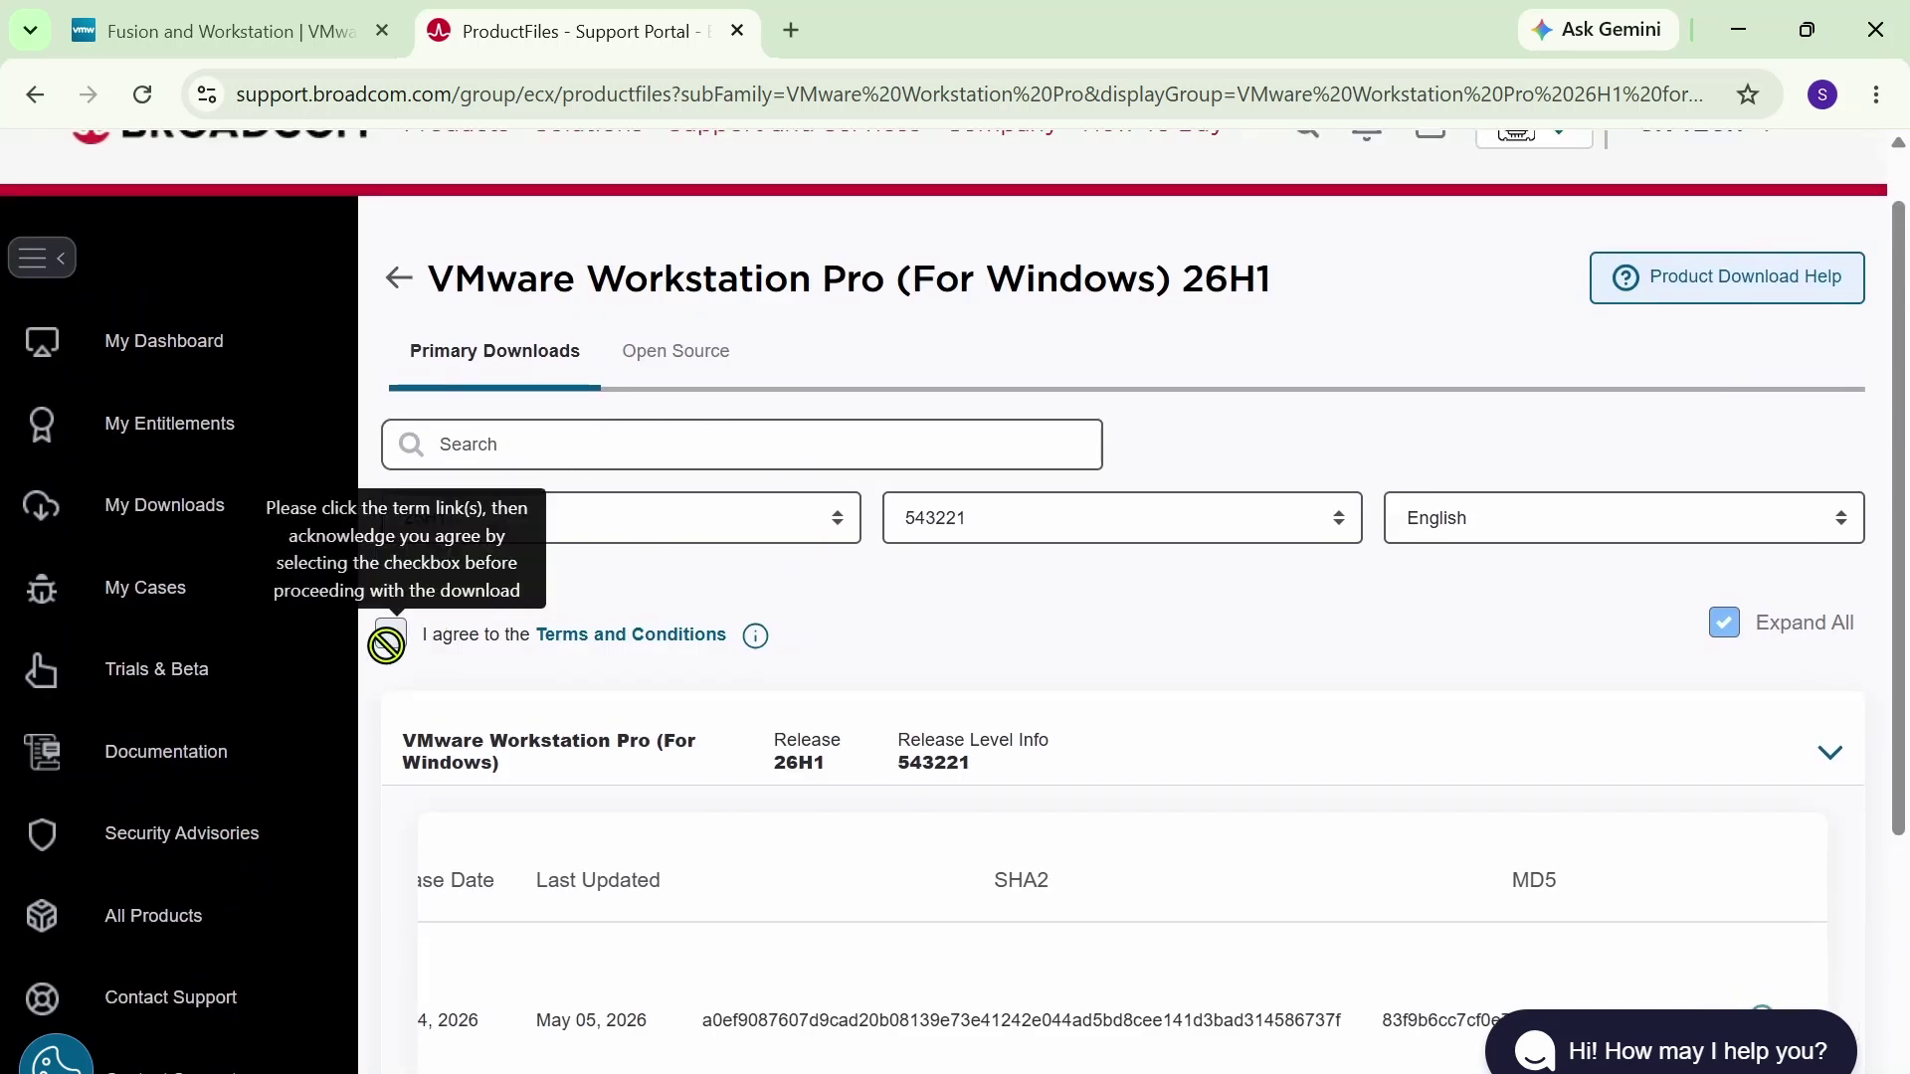
Step: Read the licensing Terms and Conditions in a new tab, then tick 'I agree' on the 26H1 page
click(598, 643)
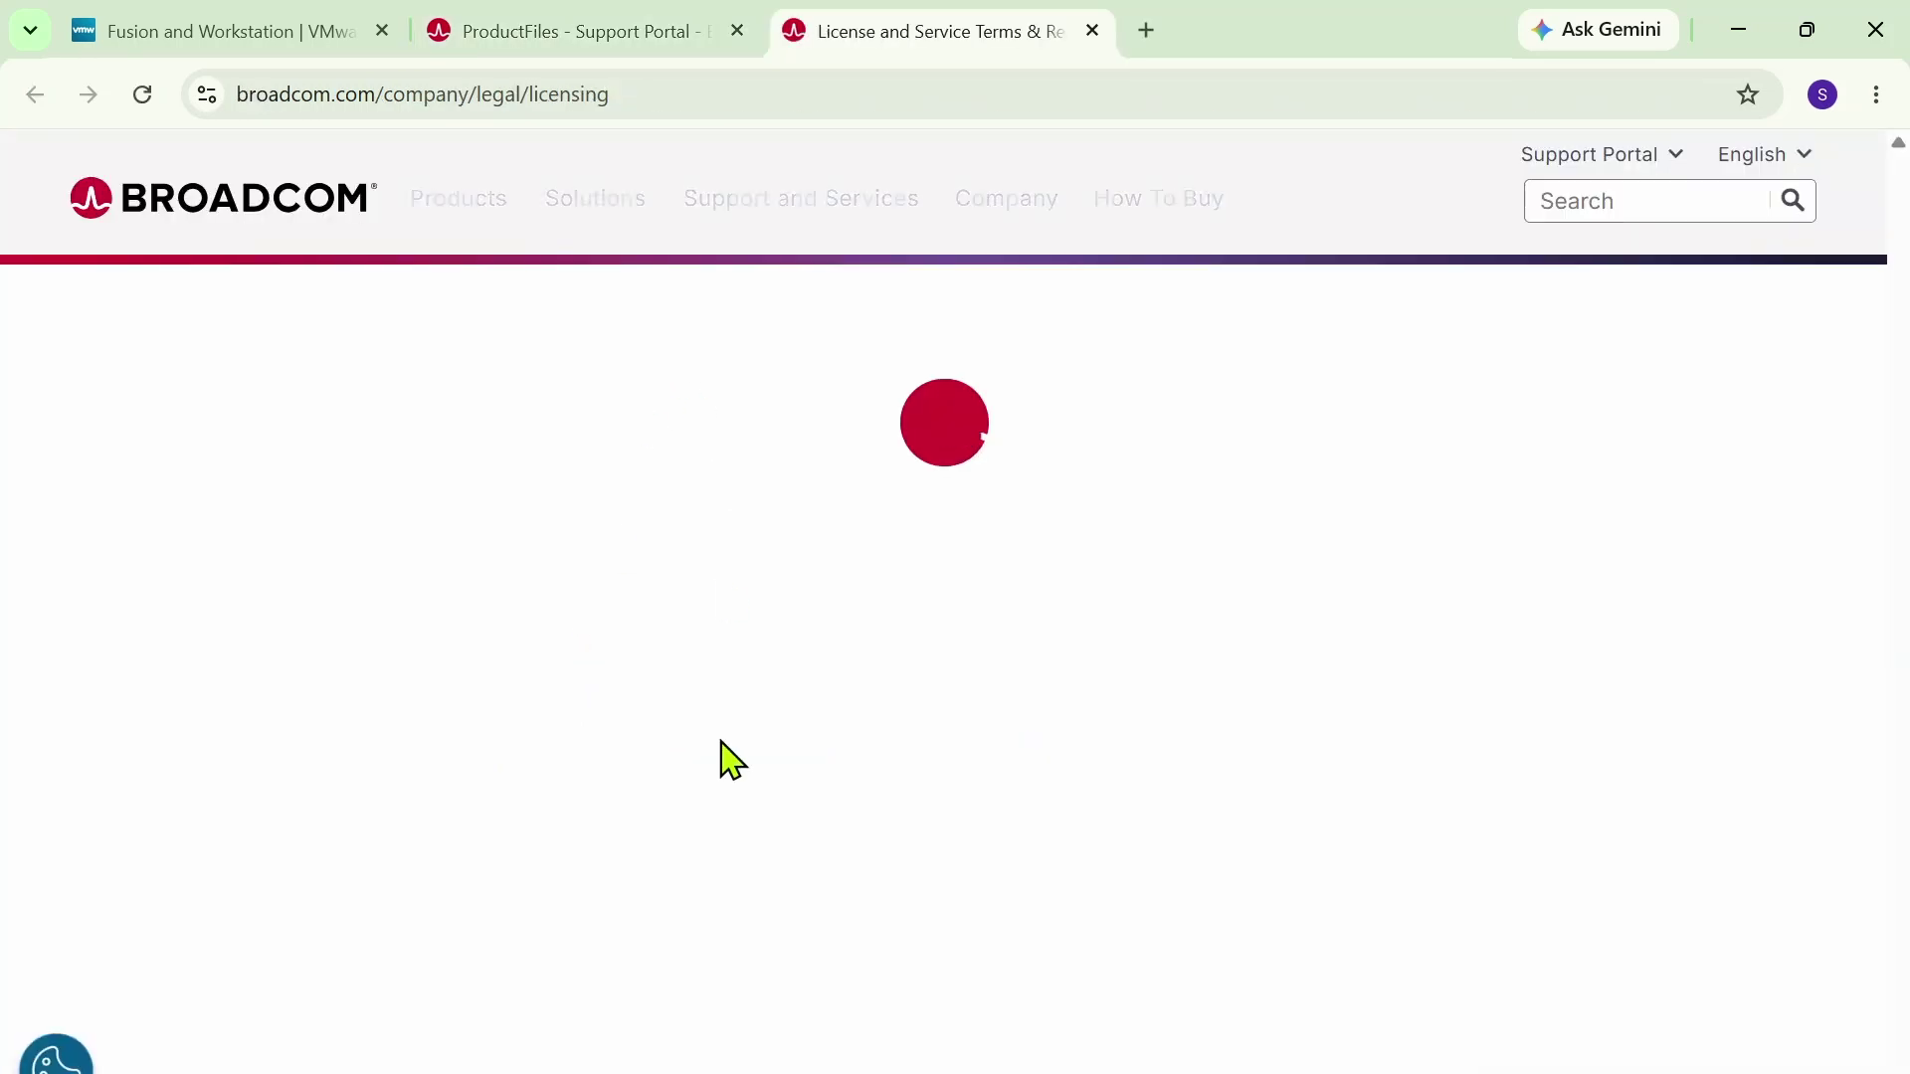
scroll(729, 761, down, 3)
scroll(729, 761, down, 10)
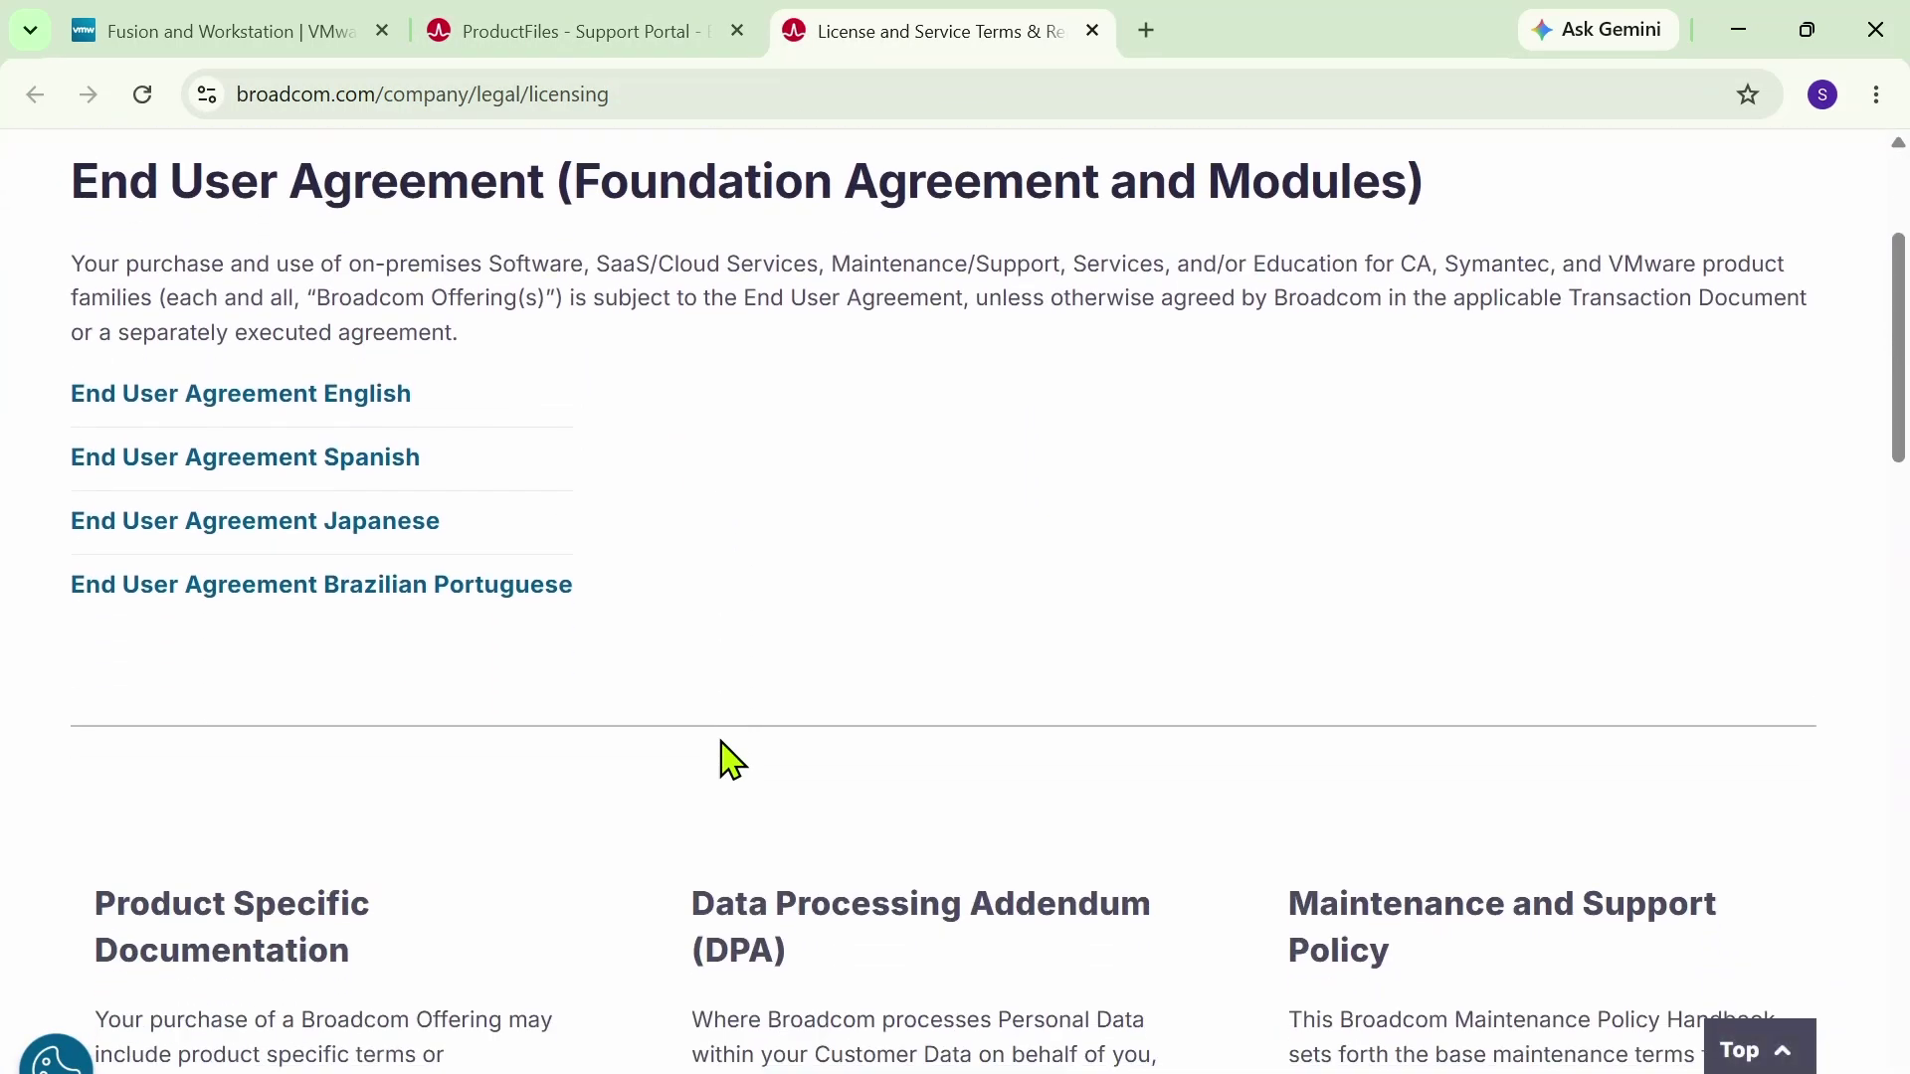
scroll(720, 760, down, 8)
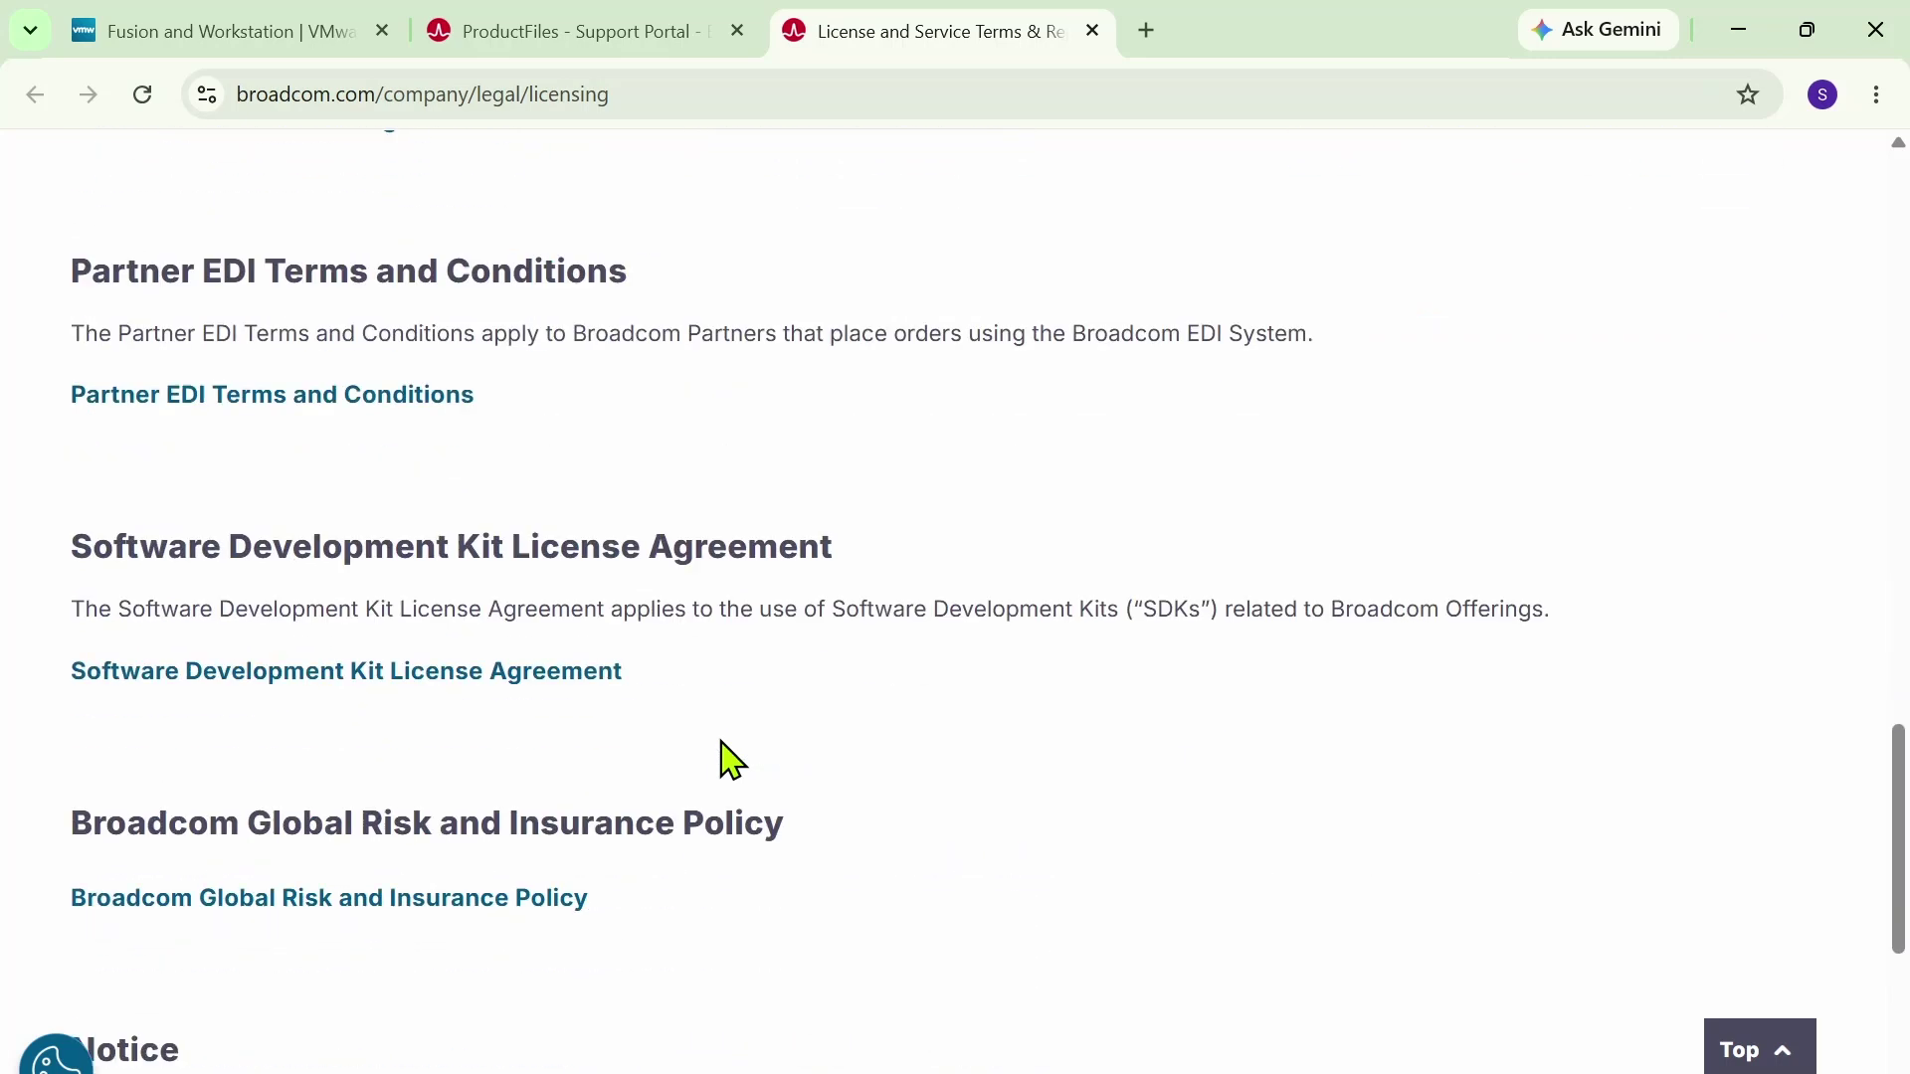
scroll(720, 759, up, 20)
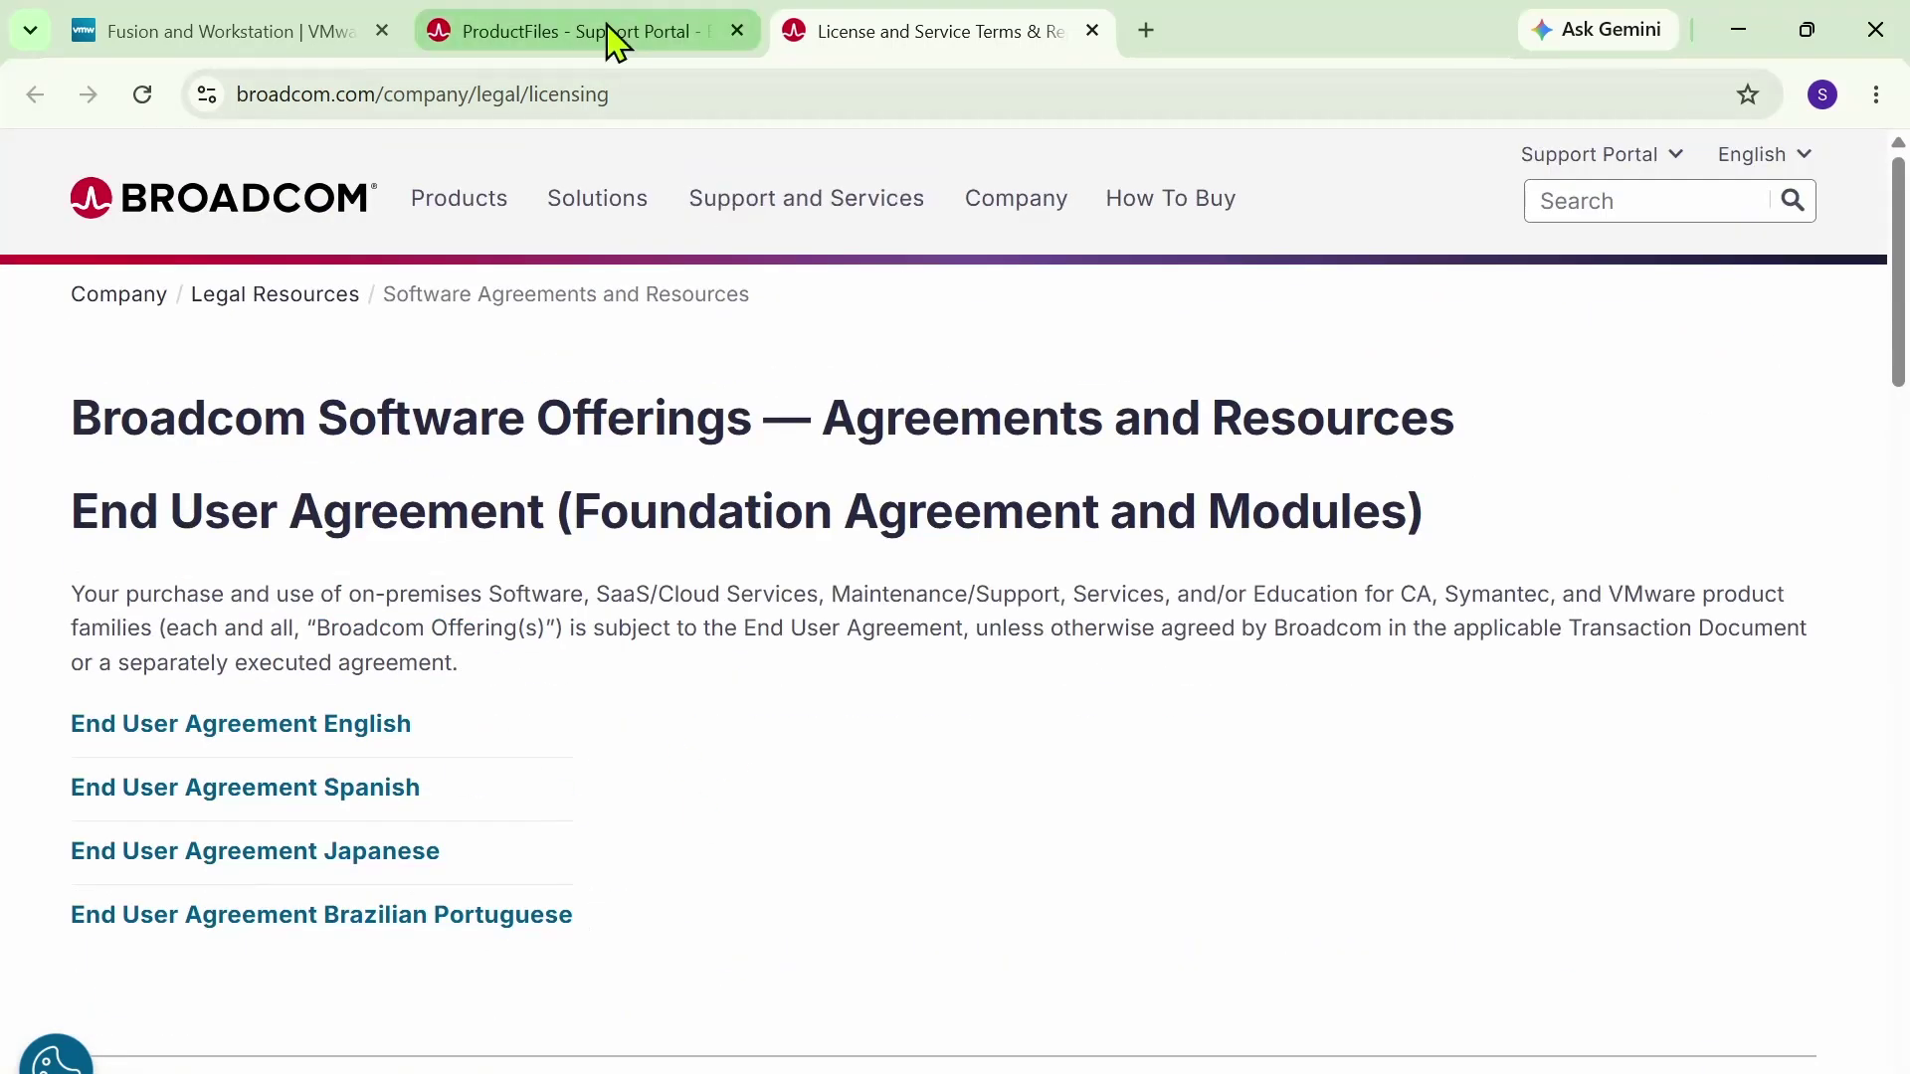
click(607, 32)
click(391, 637)
Step: Start the installer download and choose Yes to proceed with additional download verification
scroll(887, 776, down, 4)
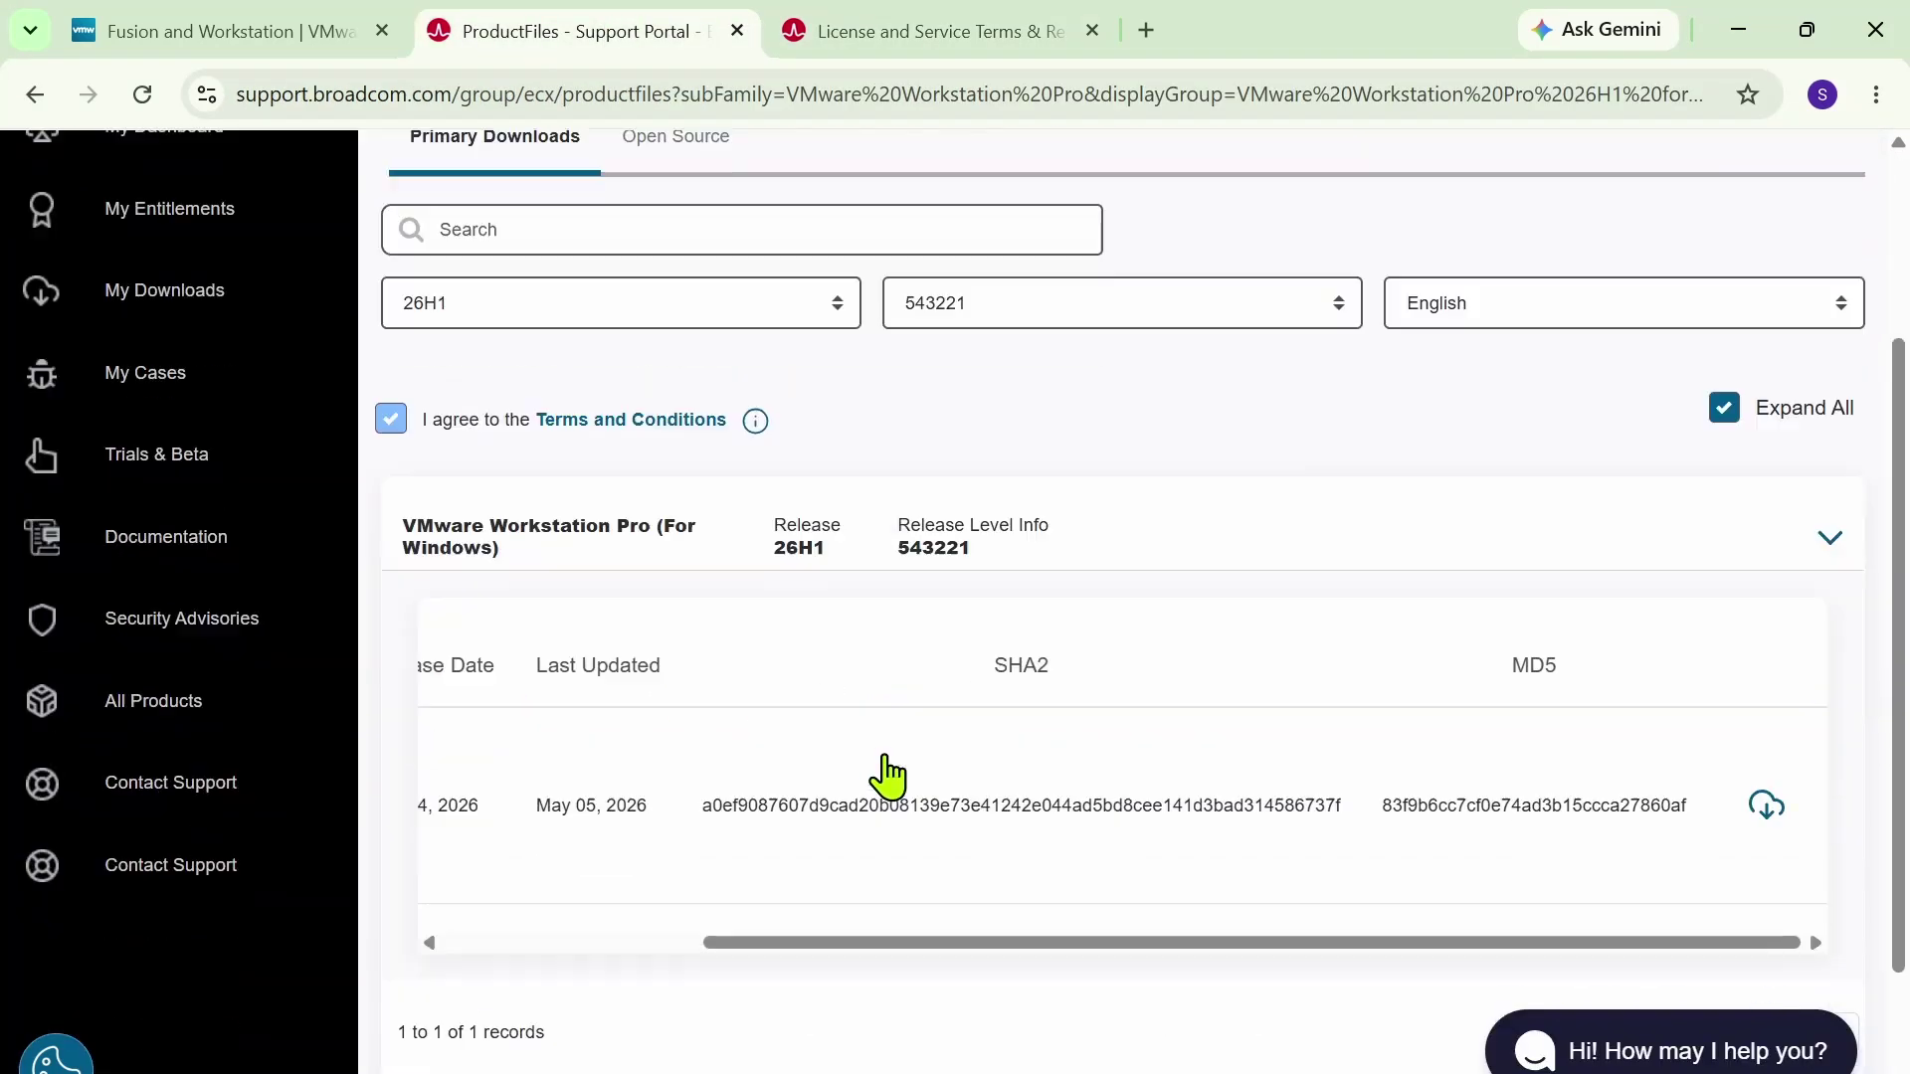
click(1769, 614)
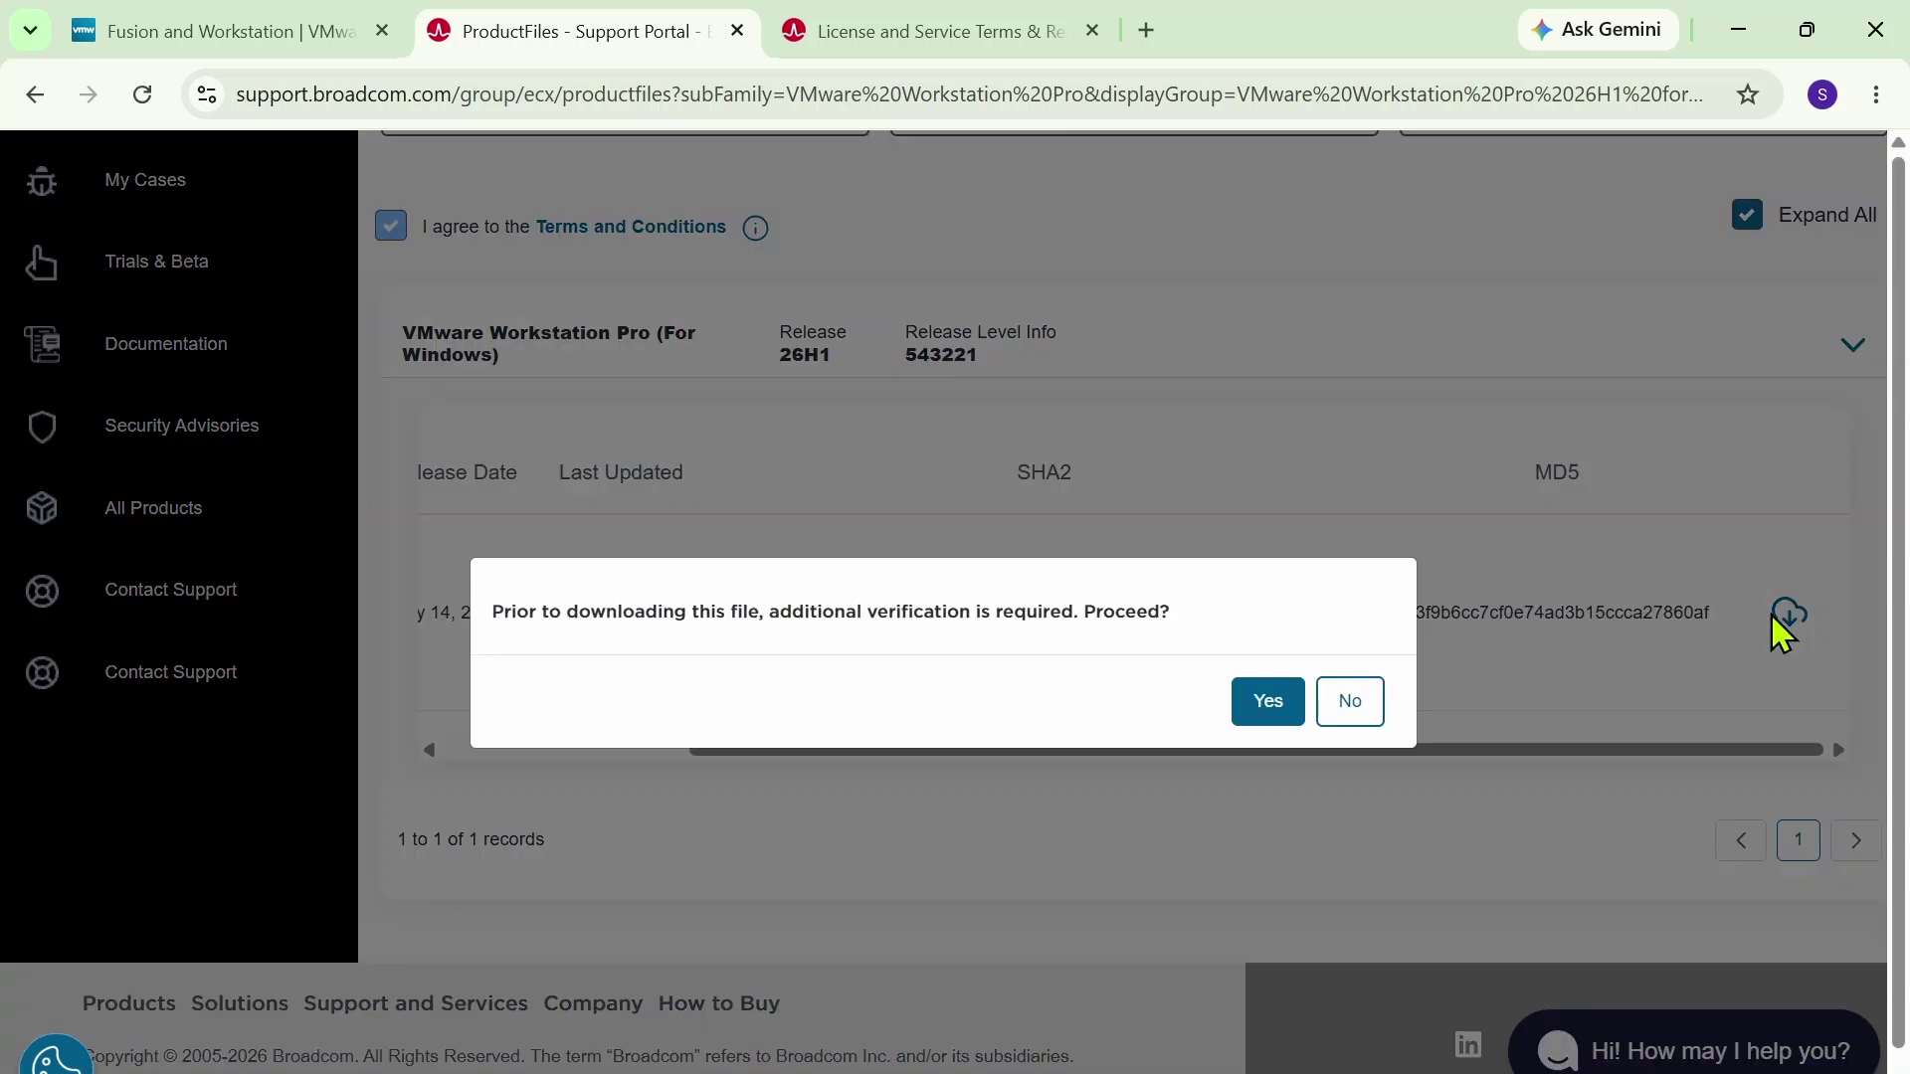
click(1268, 705)
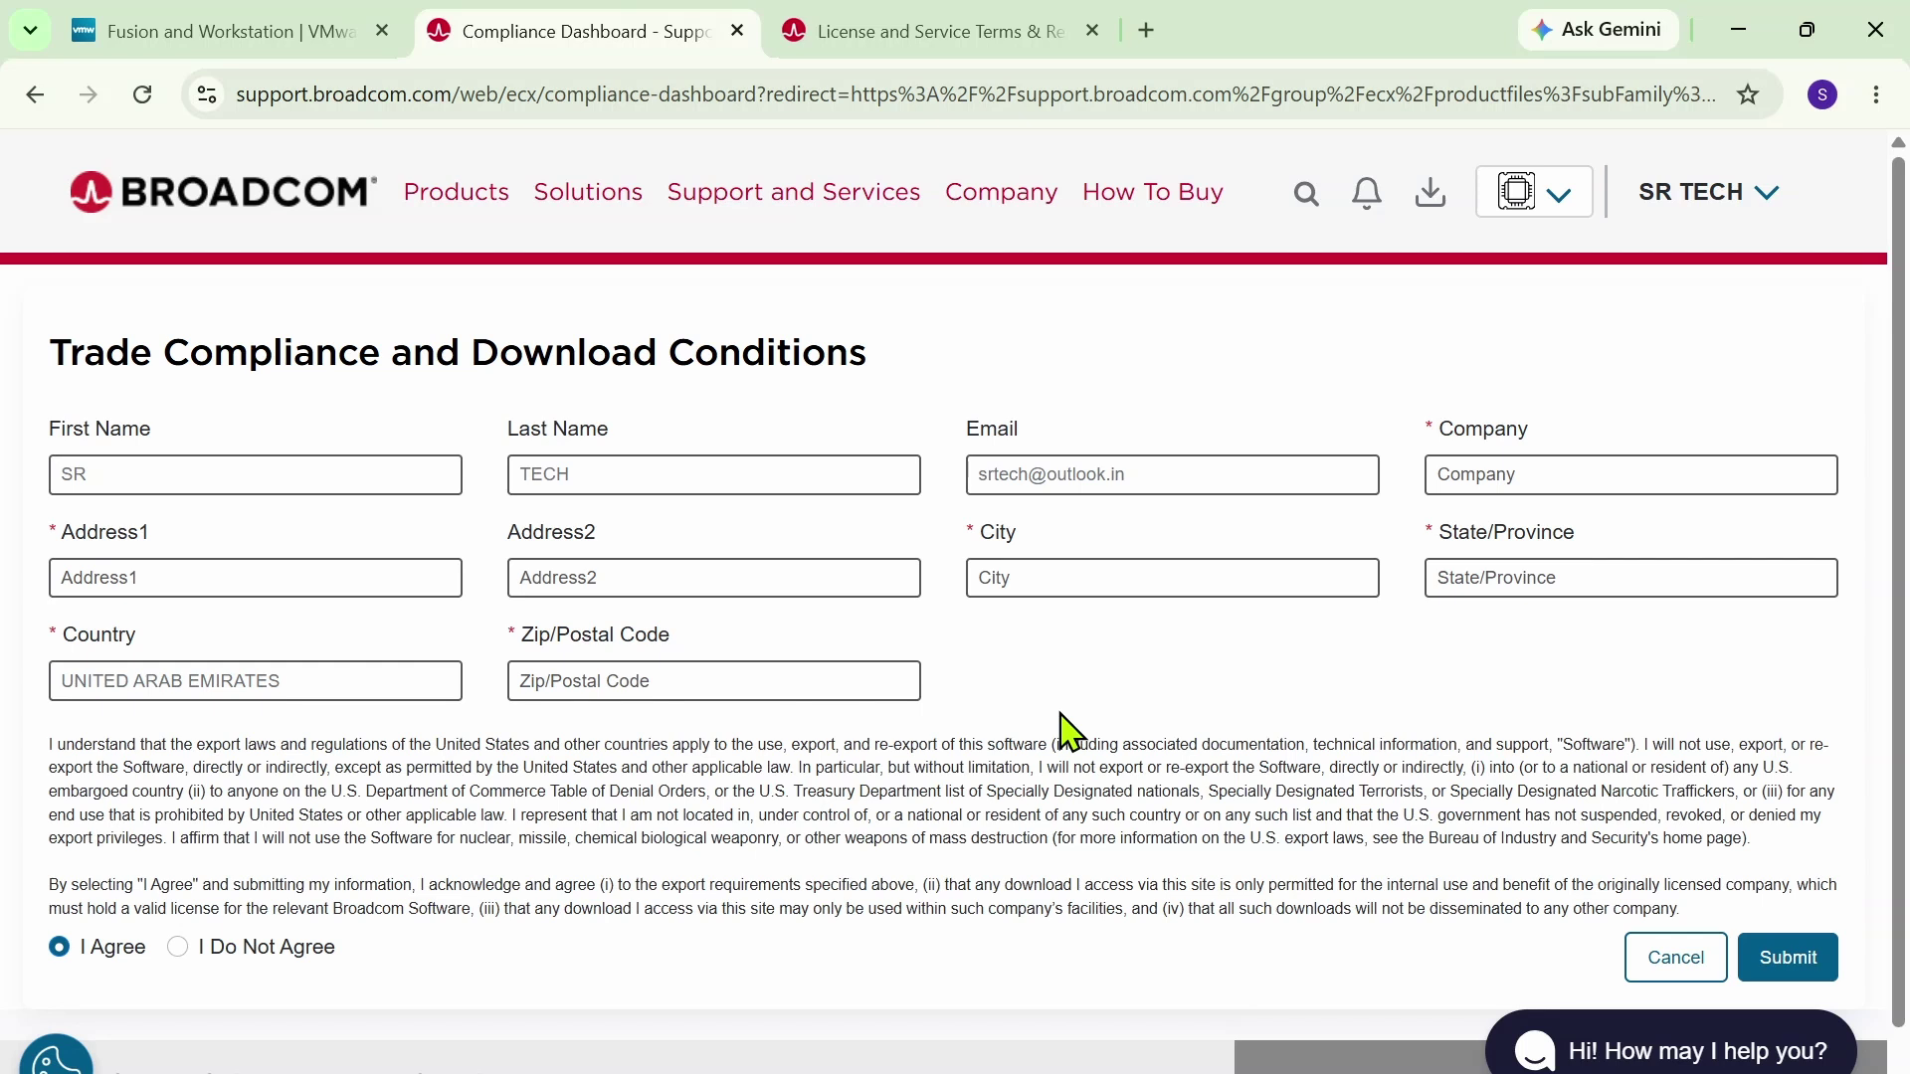
Step: Fill in company, address, city, state and zip on the Trade Compliance form and submit it
click(1503, 483)
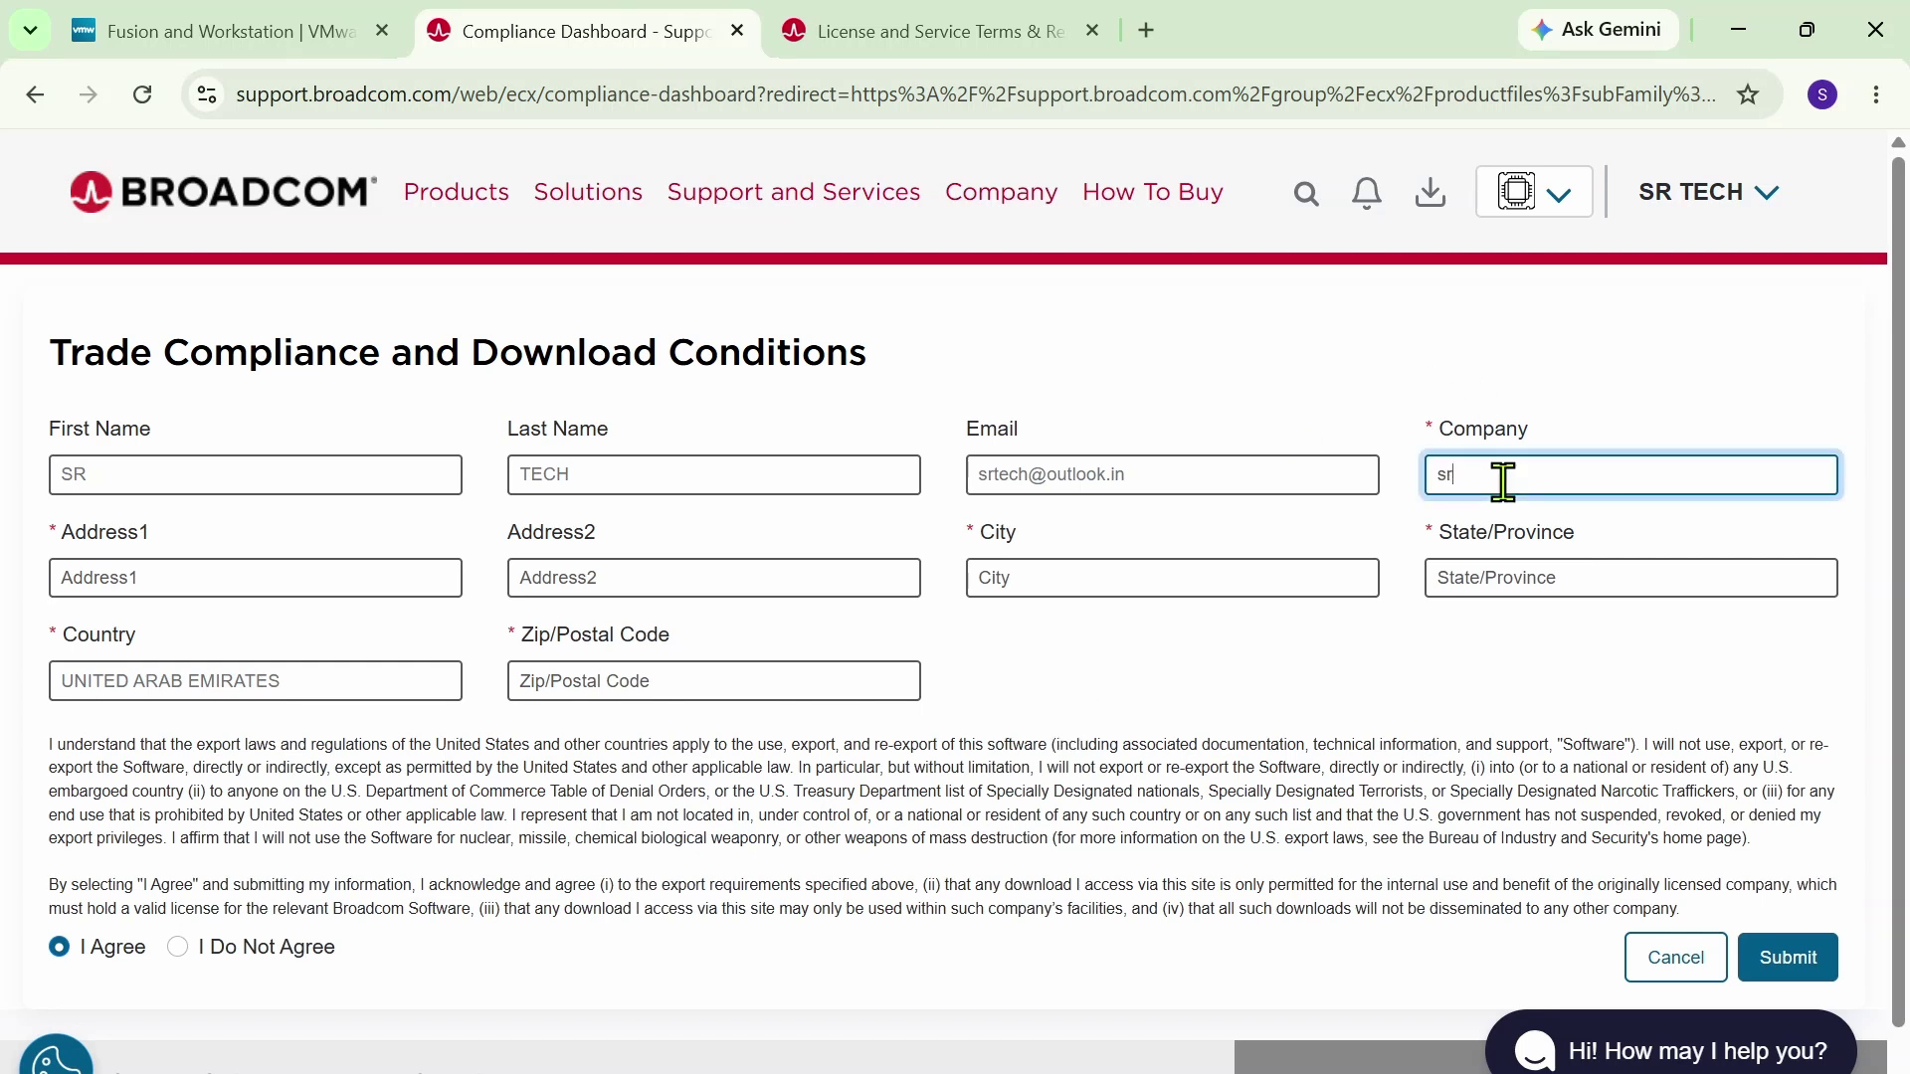
click(185, 585)
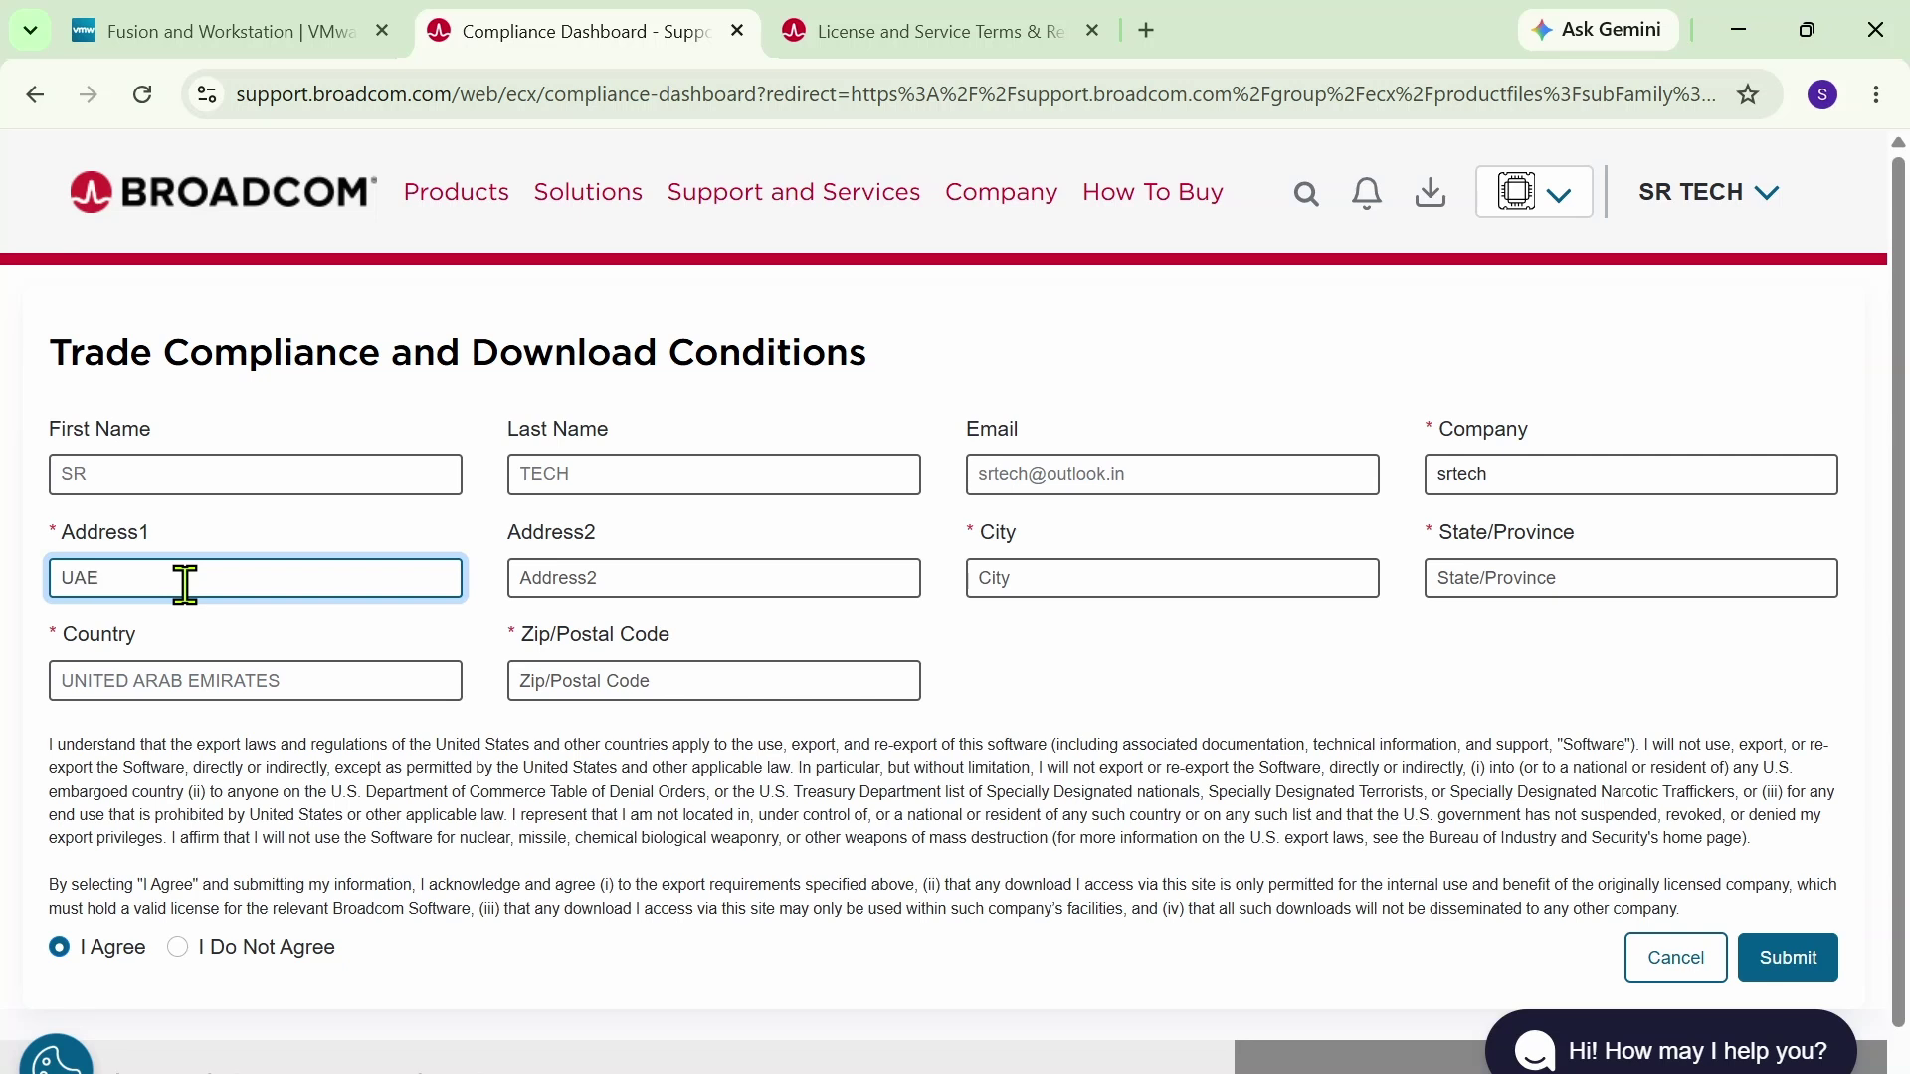
click(1047, 563)
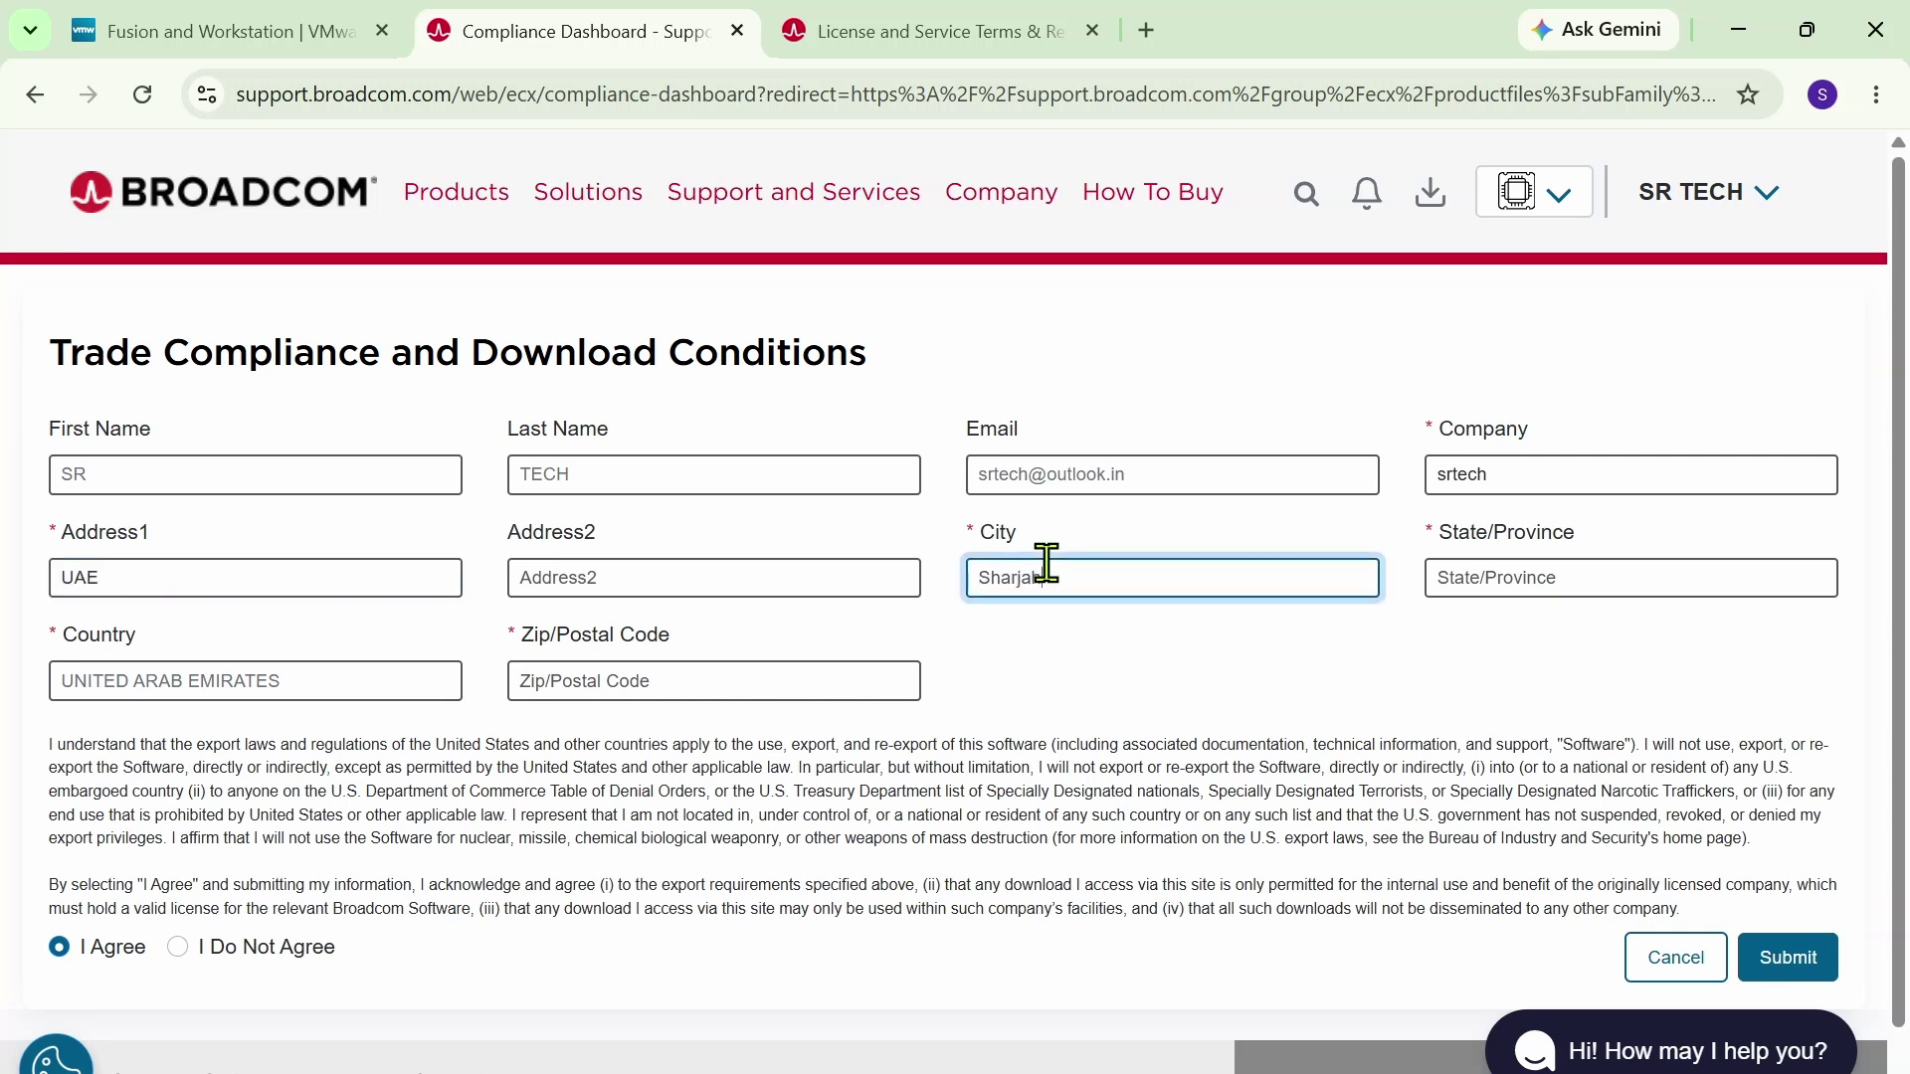
click(1538, 576)
text(Sharjah)
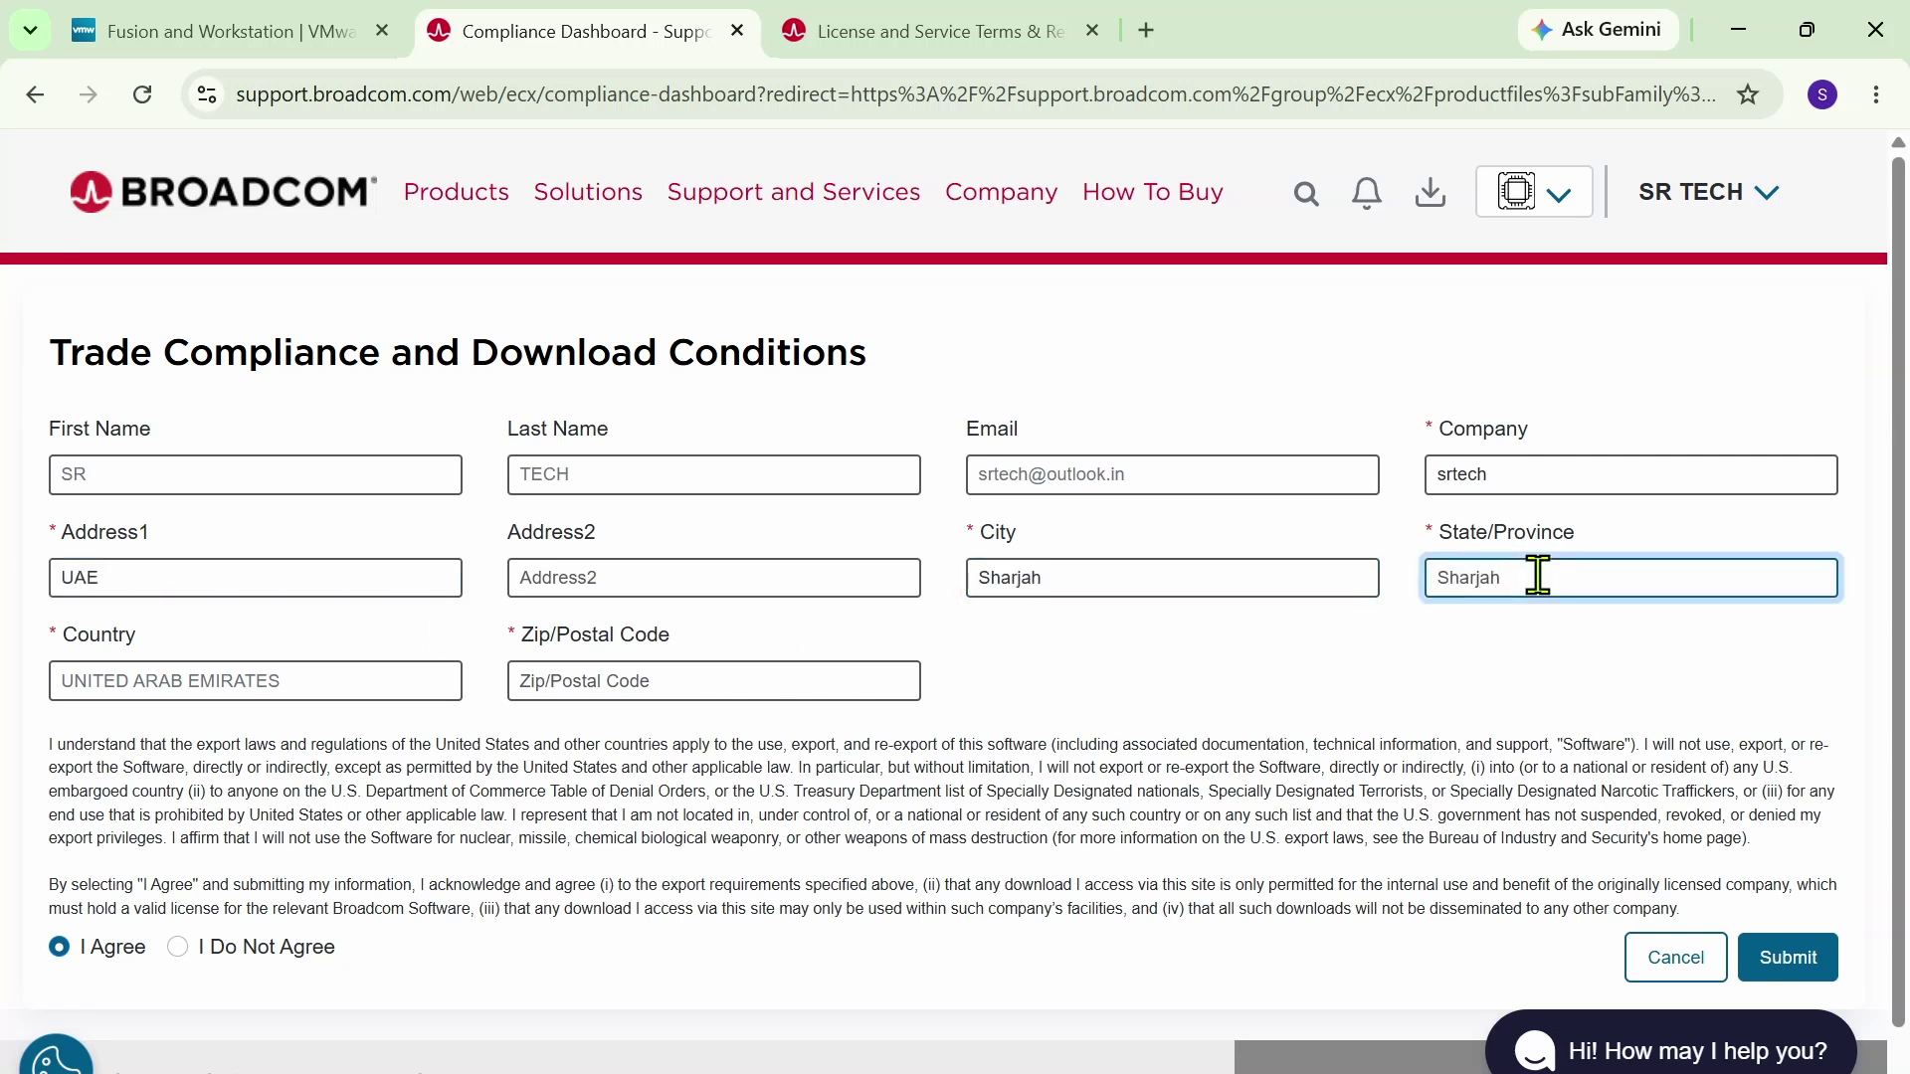
click(738, 686)
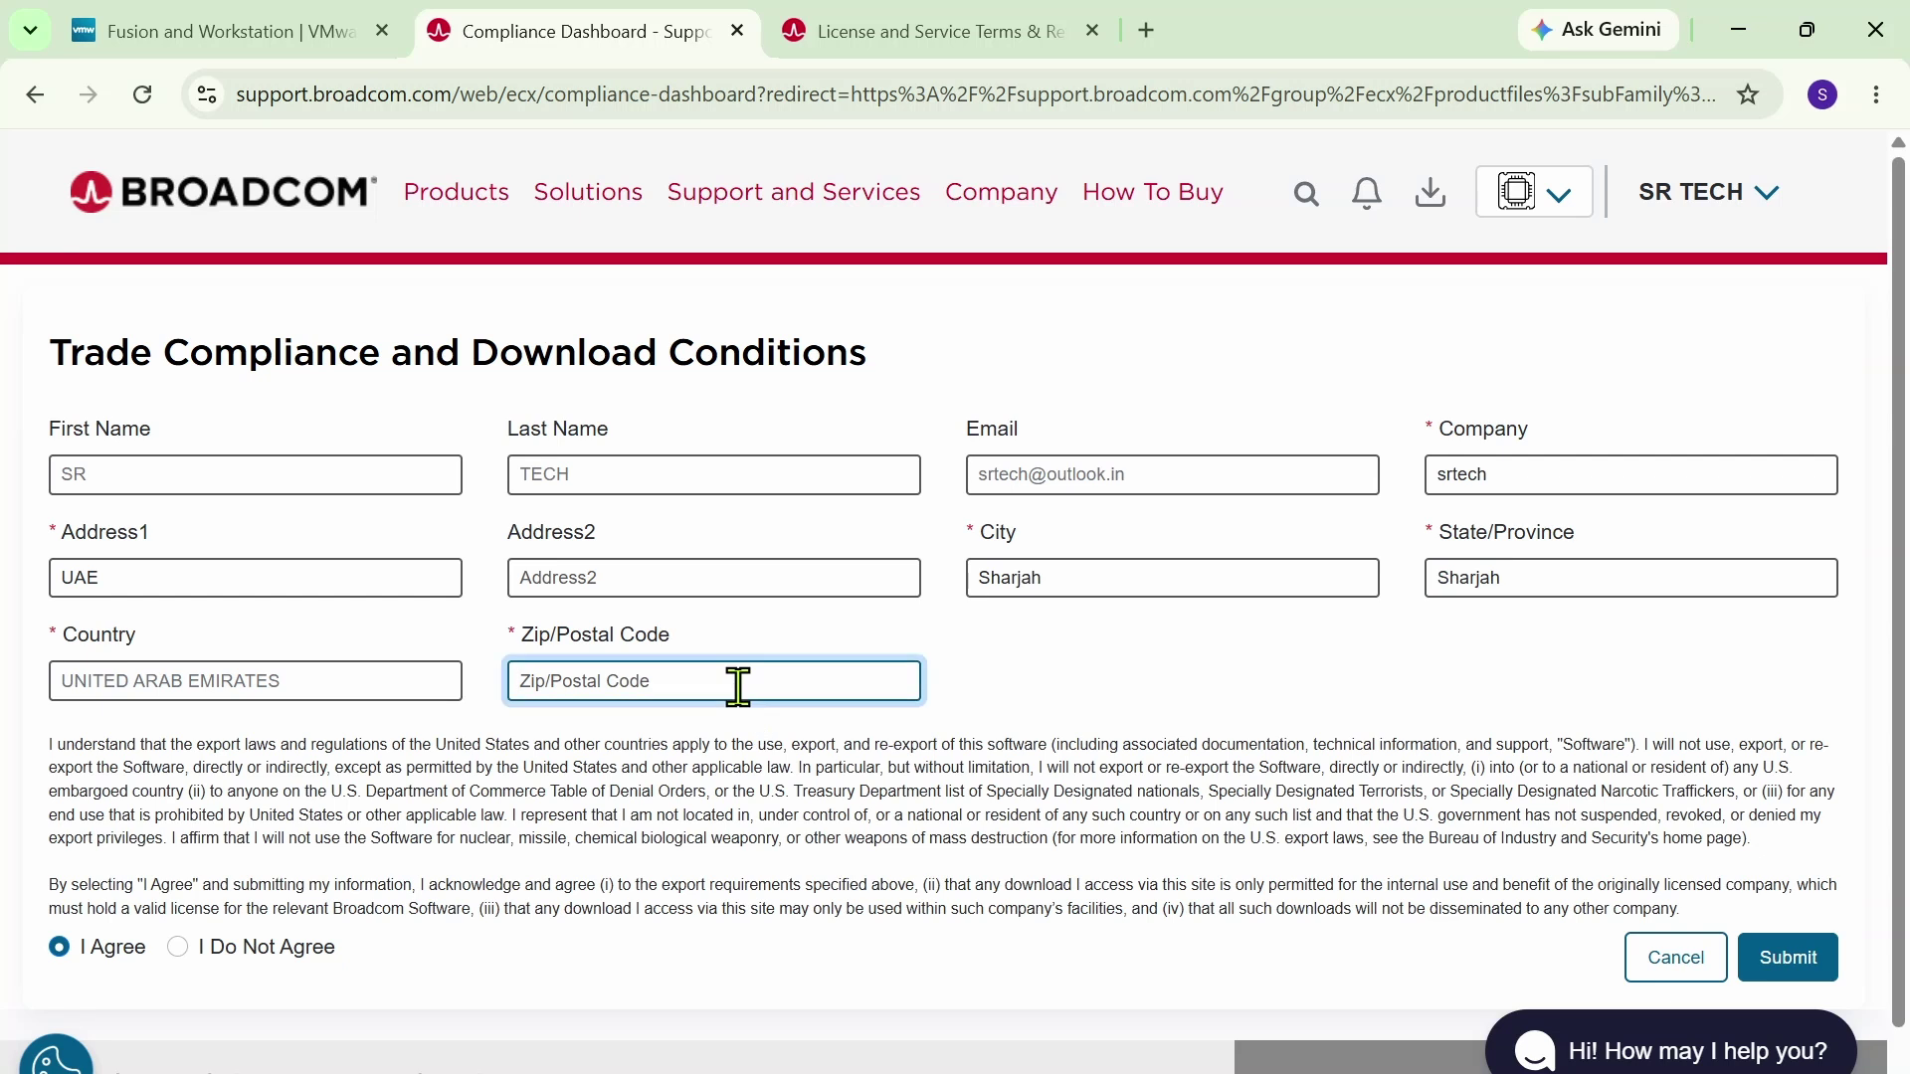
scroll(812, 889, down, 1)
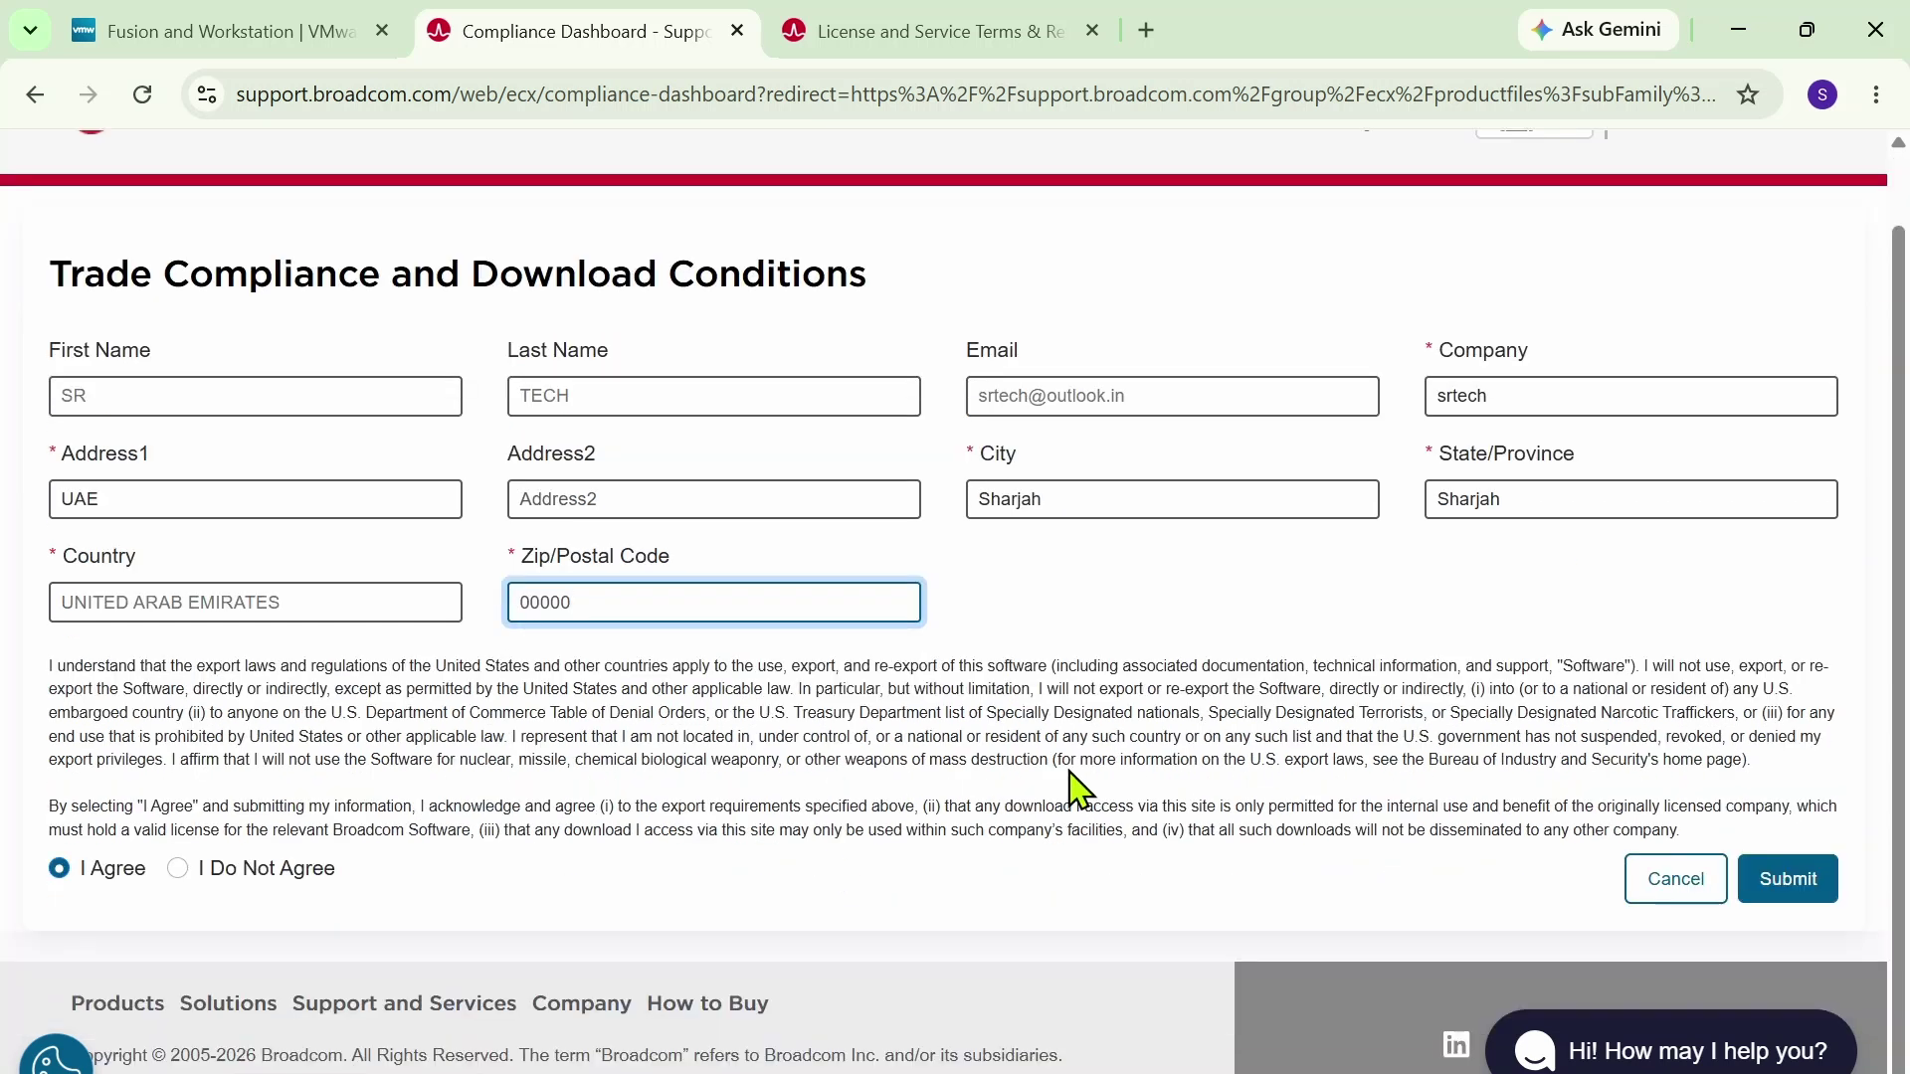
click(1783, 893)
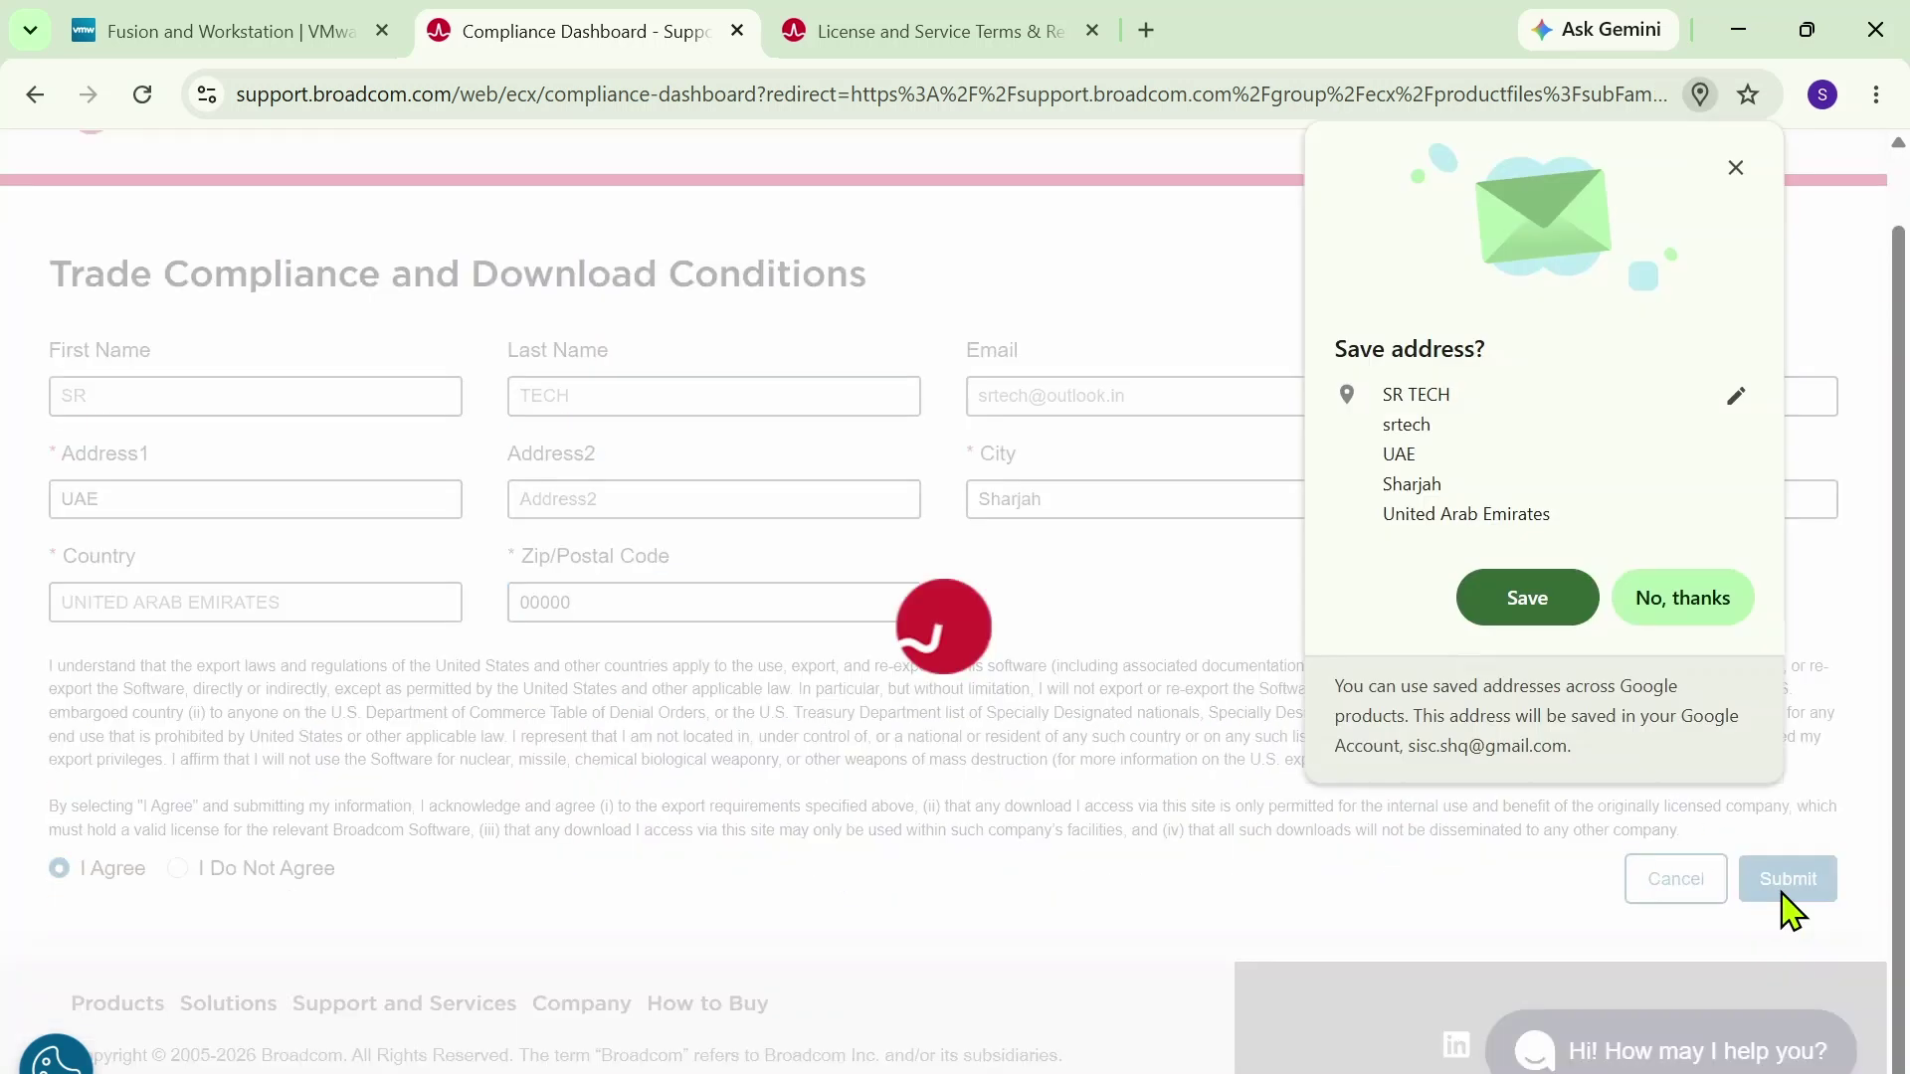
click(1698, 605)
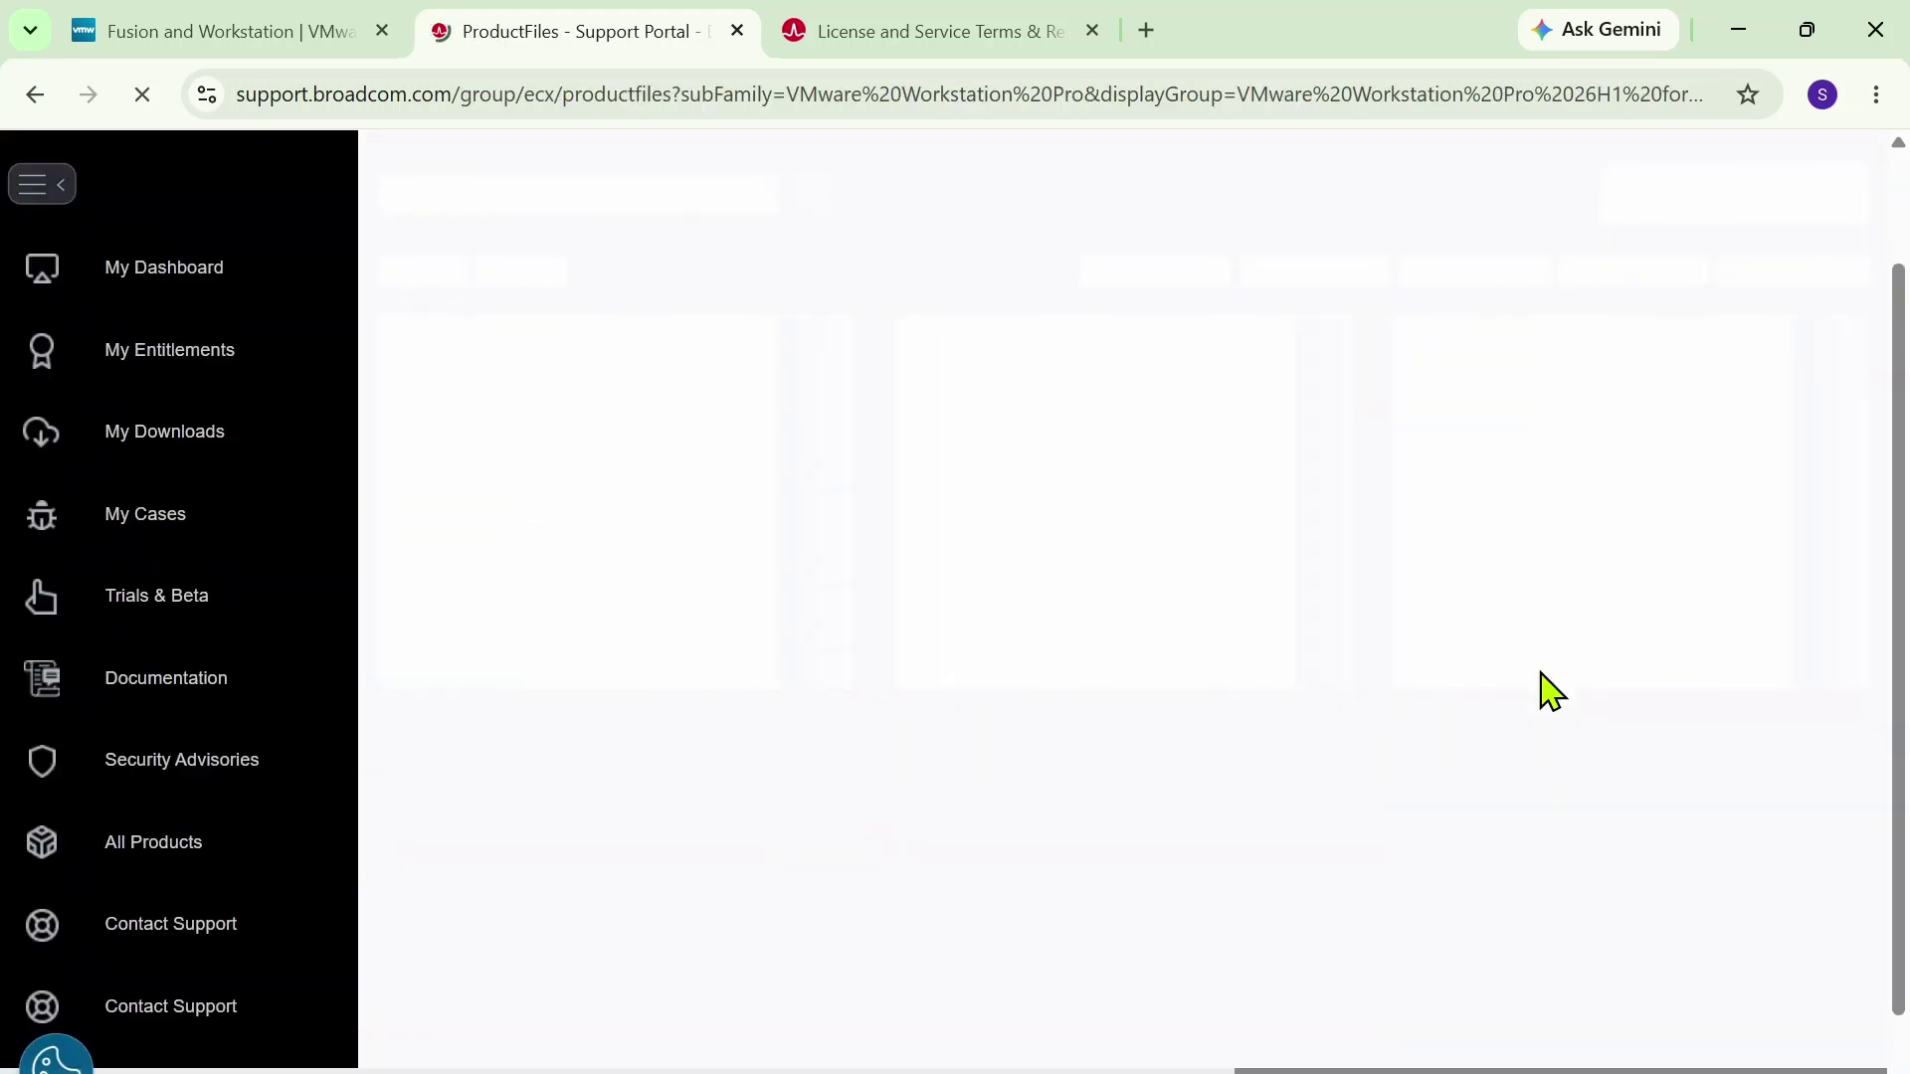
Step: Download the 274 MB VMware-Workstation-Full-26H1-25388281.exe and show it in its Downloads folder
scroll(1552, 689, down, 2)
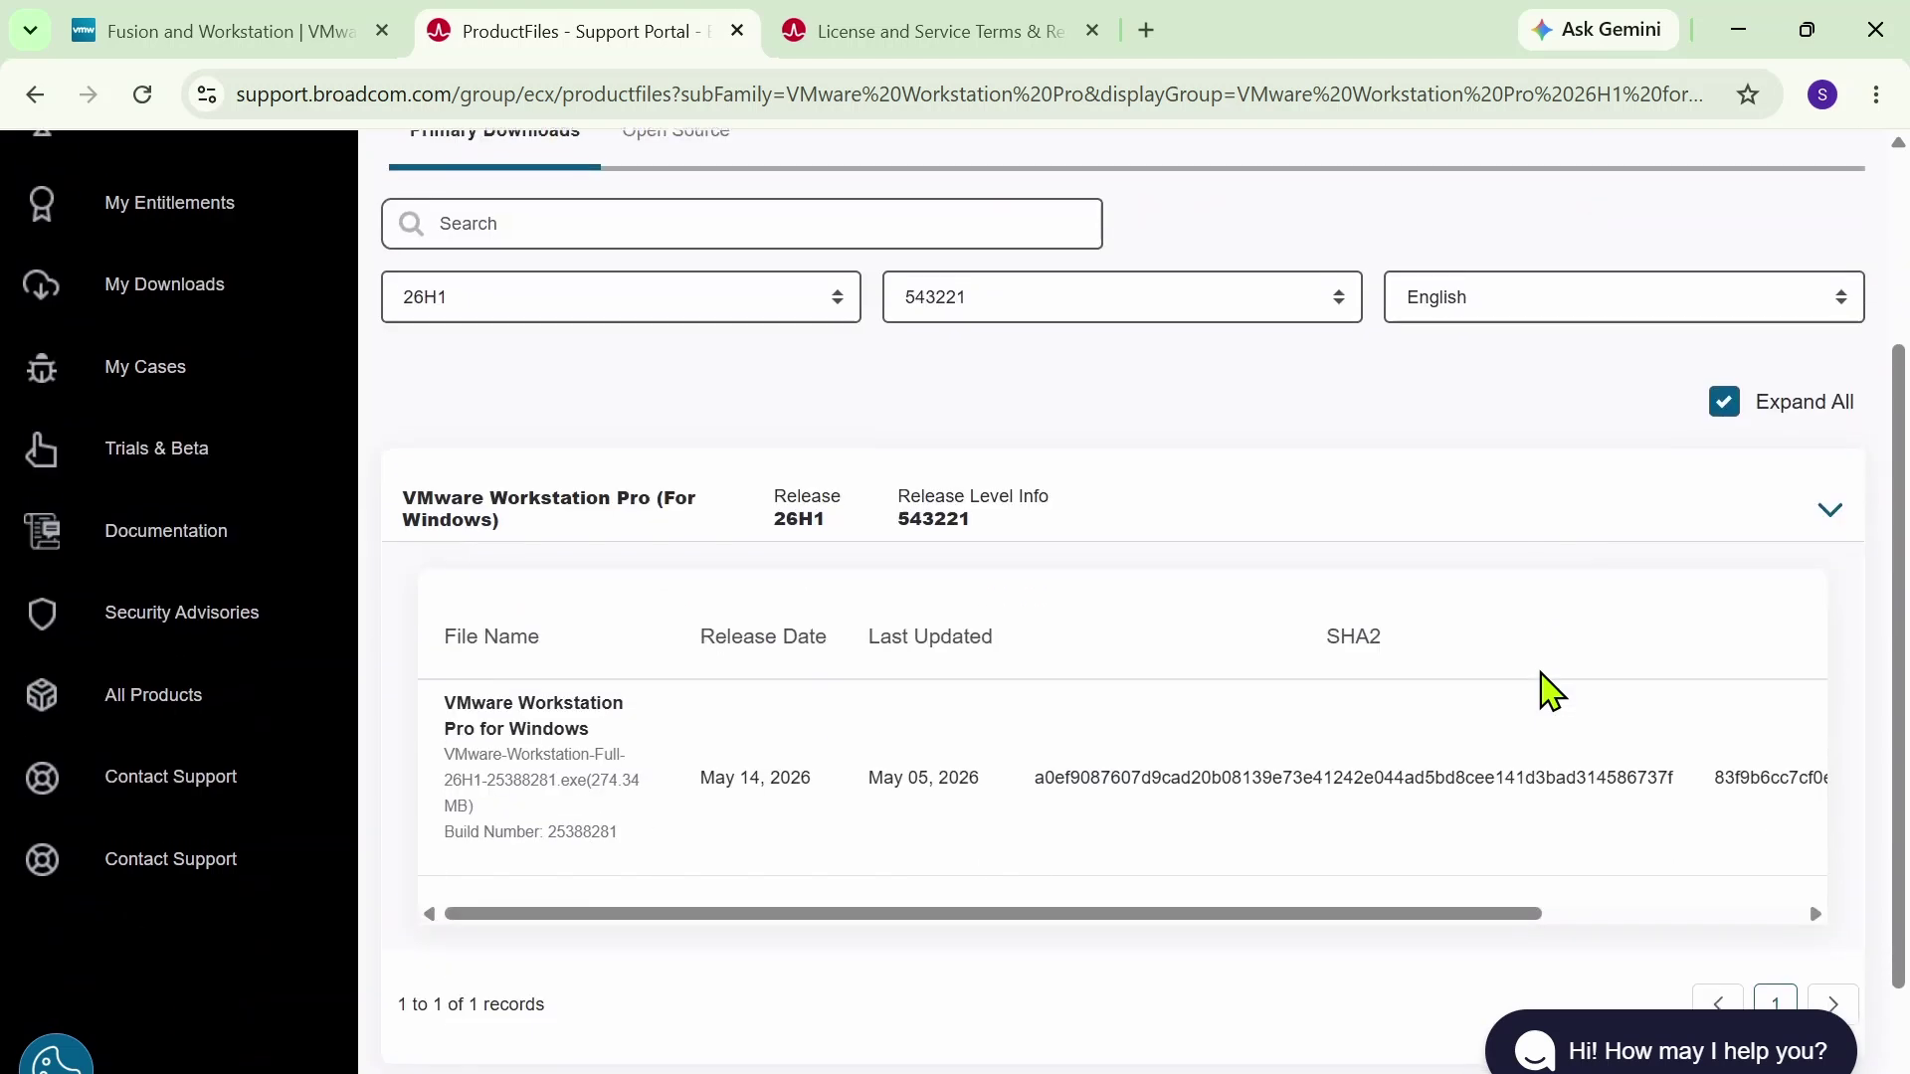
scroll(1493, 796, right, 3)
click(1770, 780)
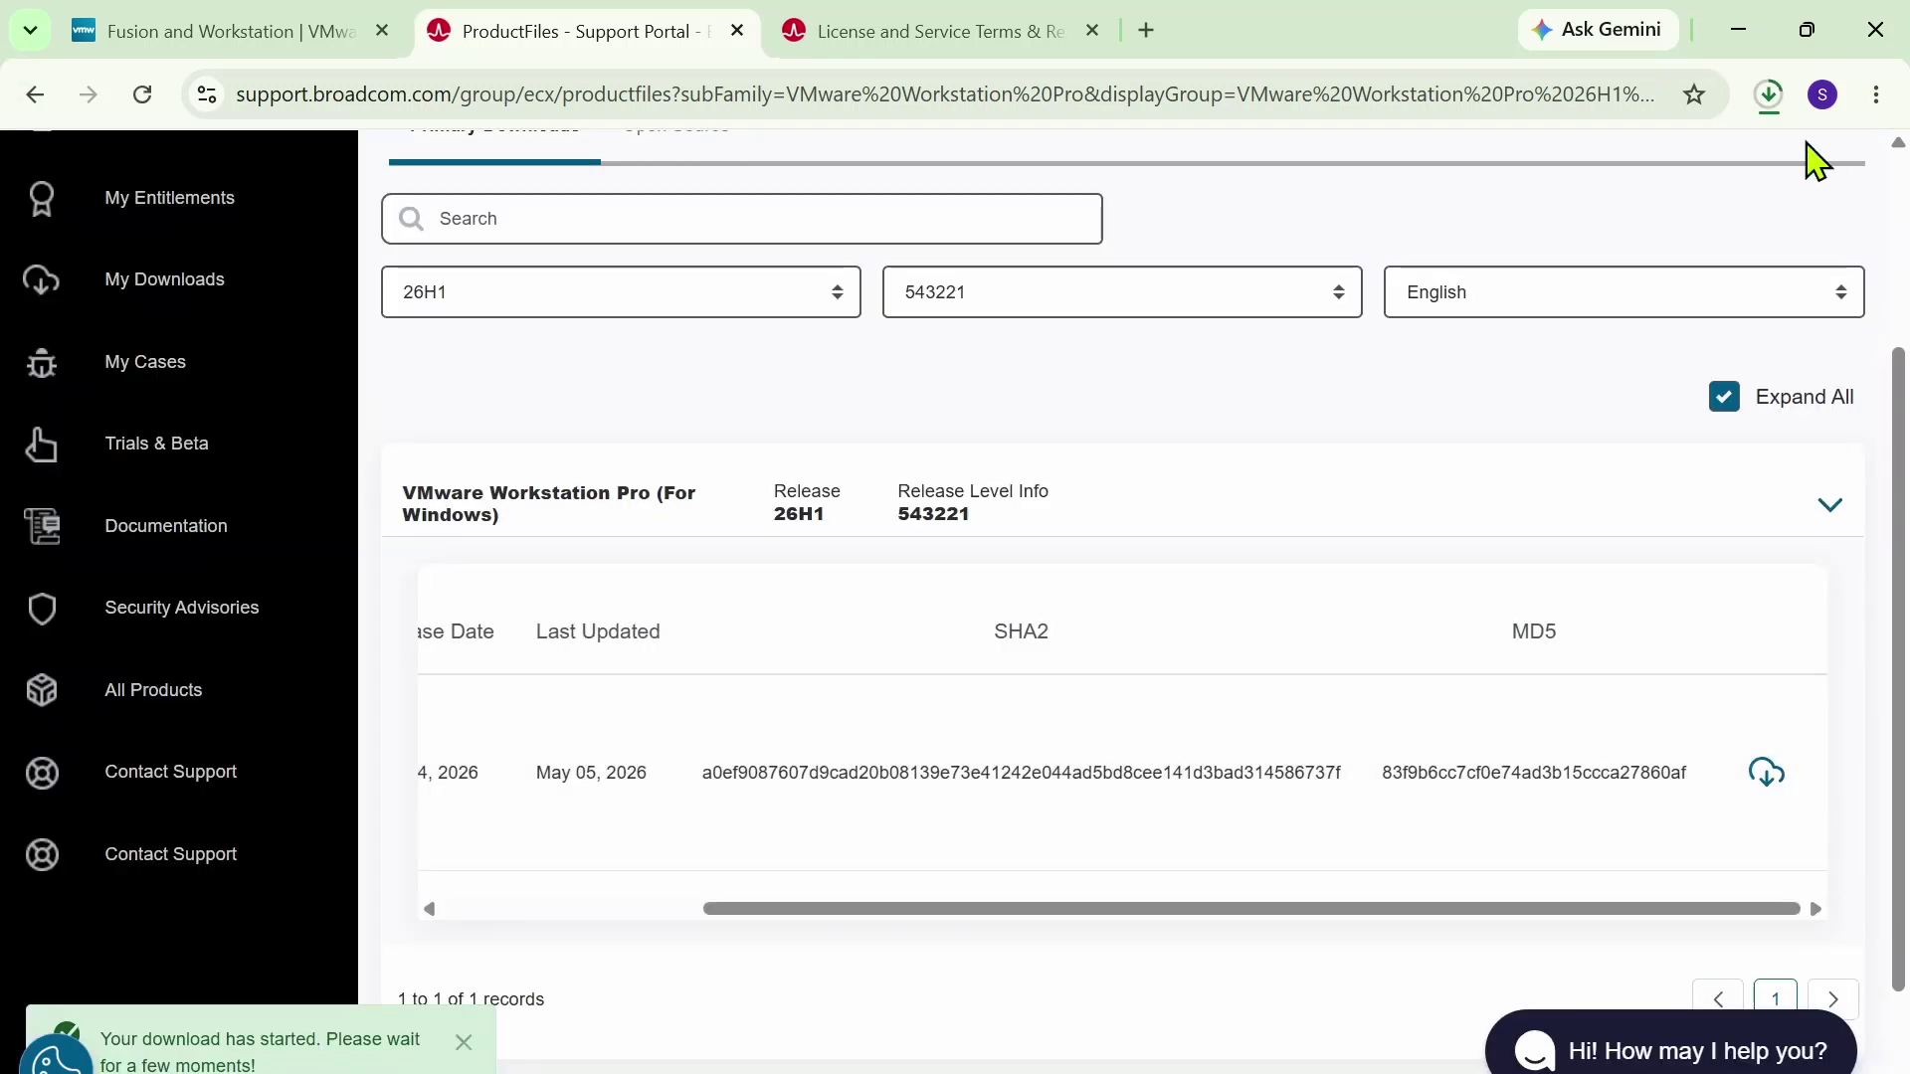
click(1769, 94)
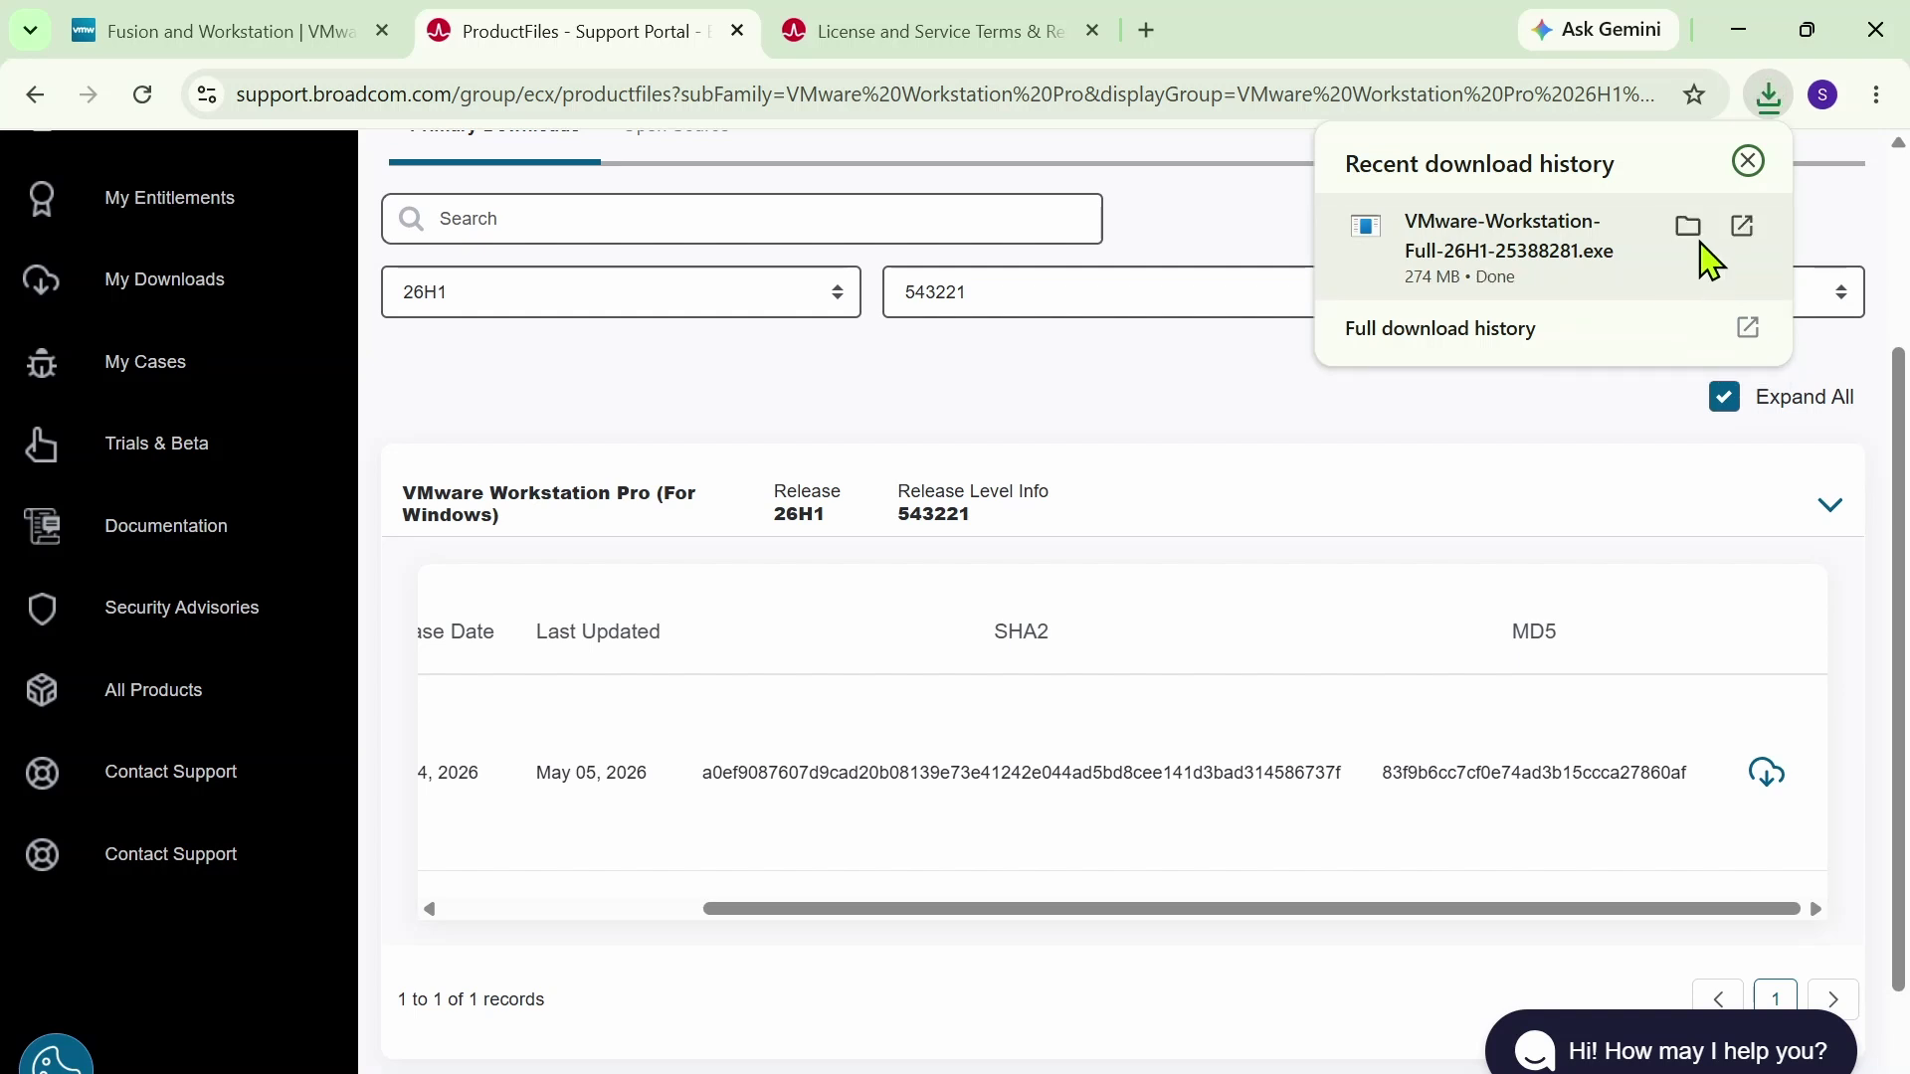
click(1689, 228)
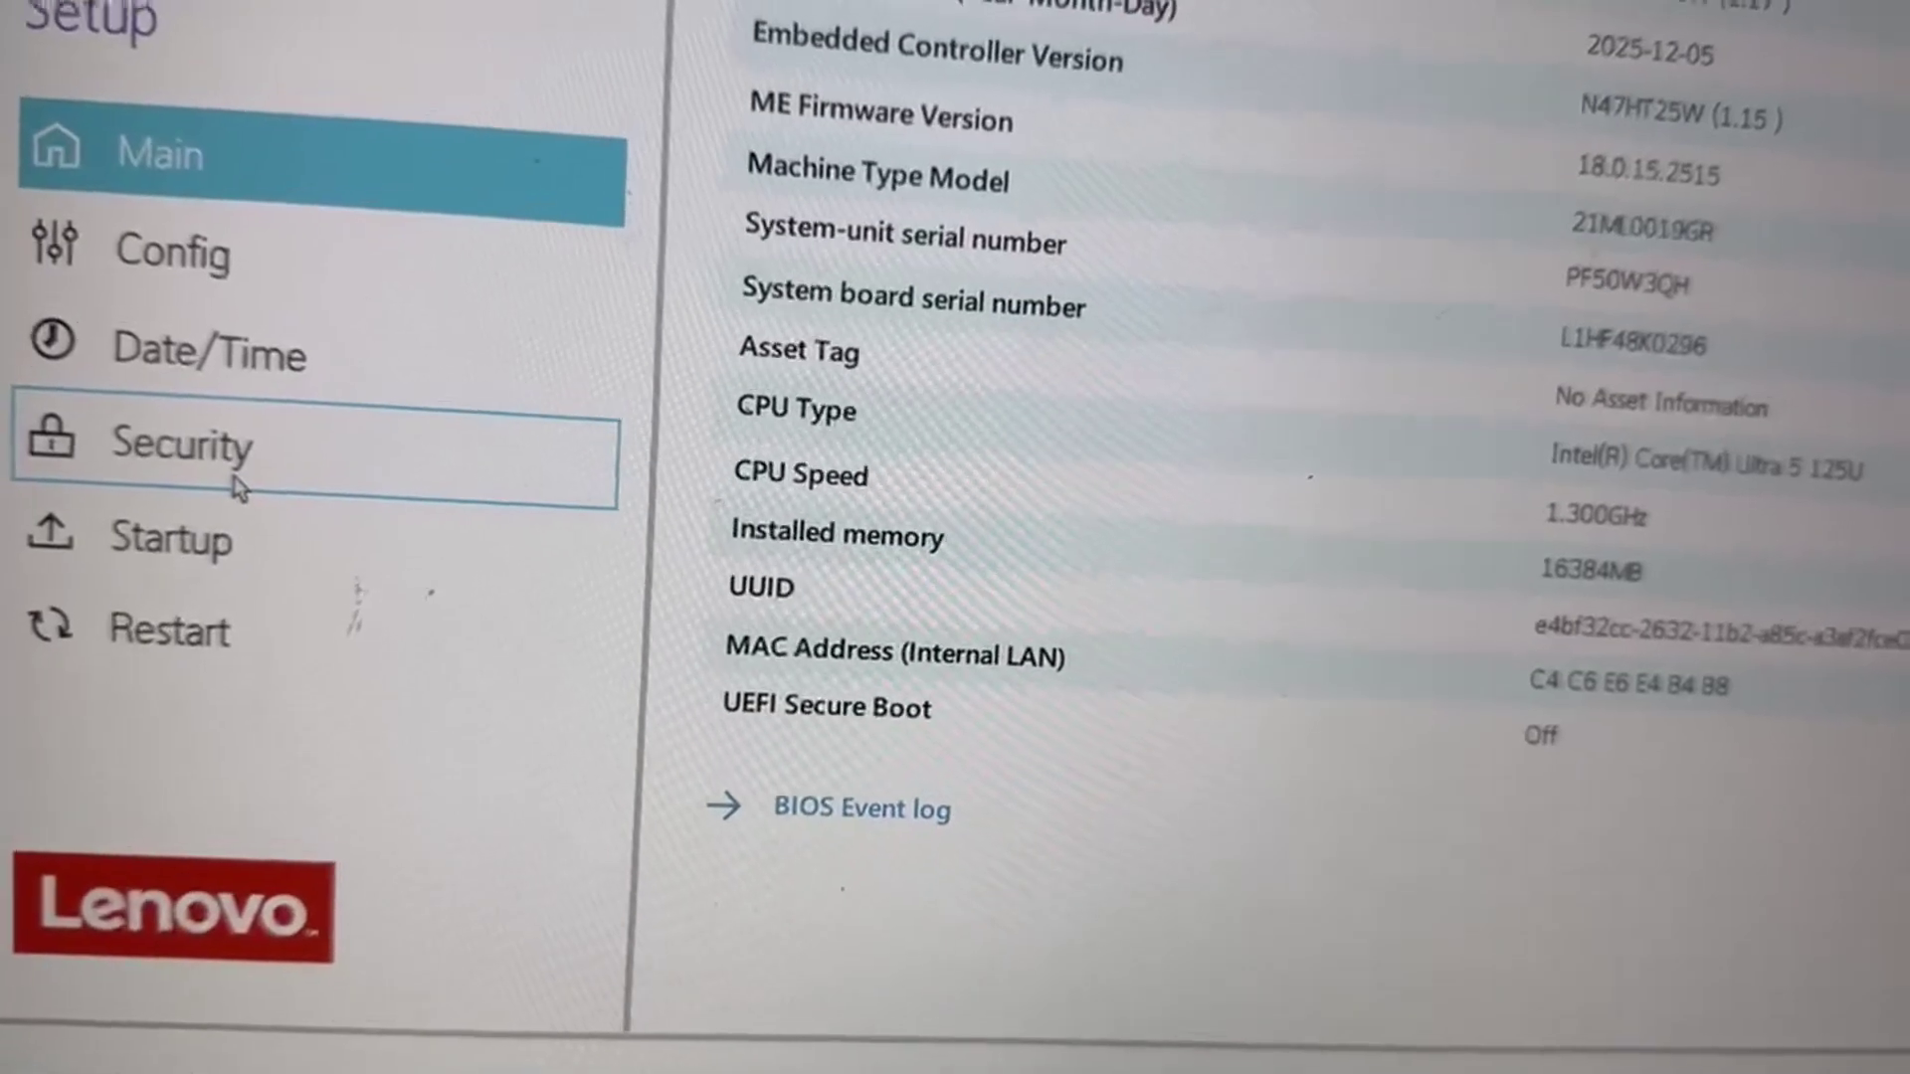
Step: In BIOS, view Security > Virtualization and expand the Intel Virtualization Technology description
click(237, 488)
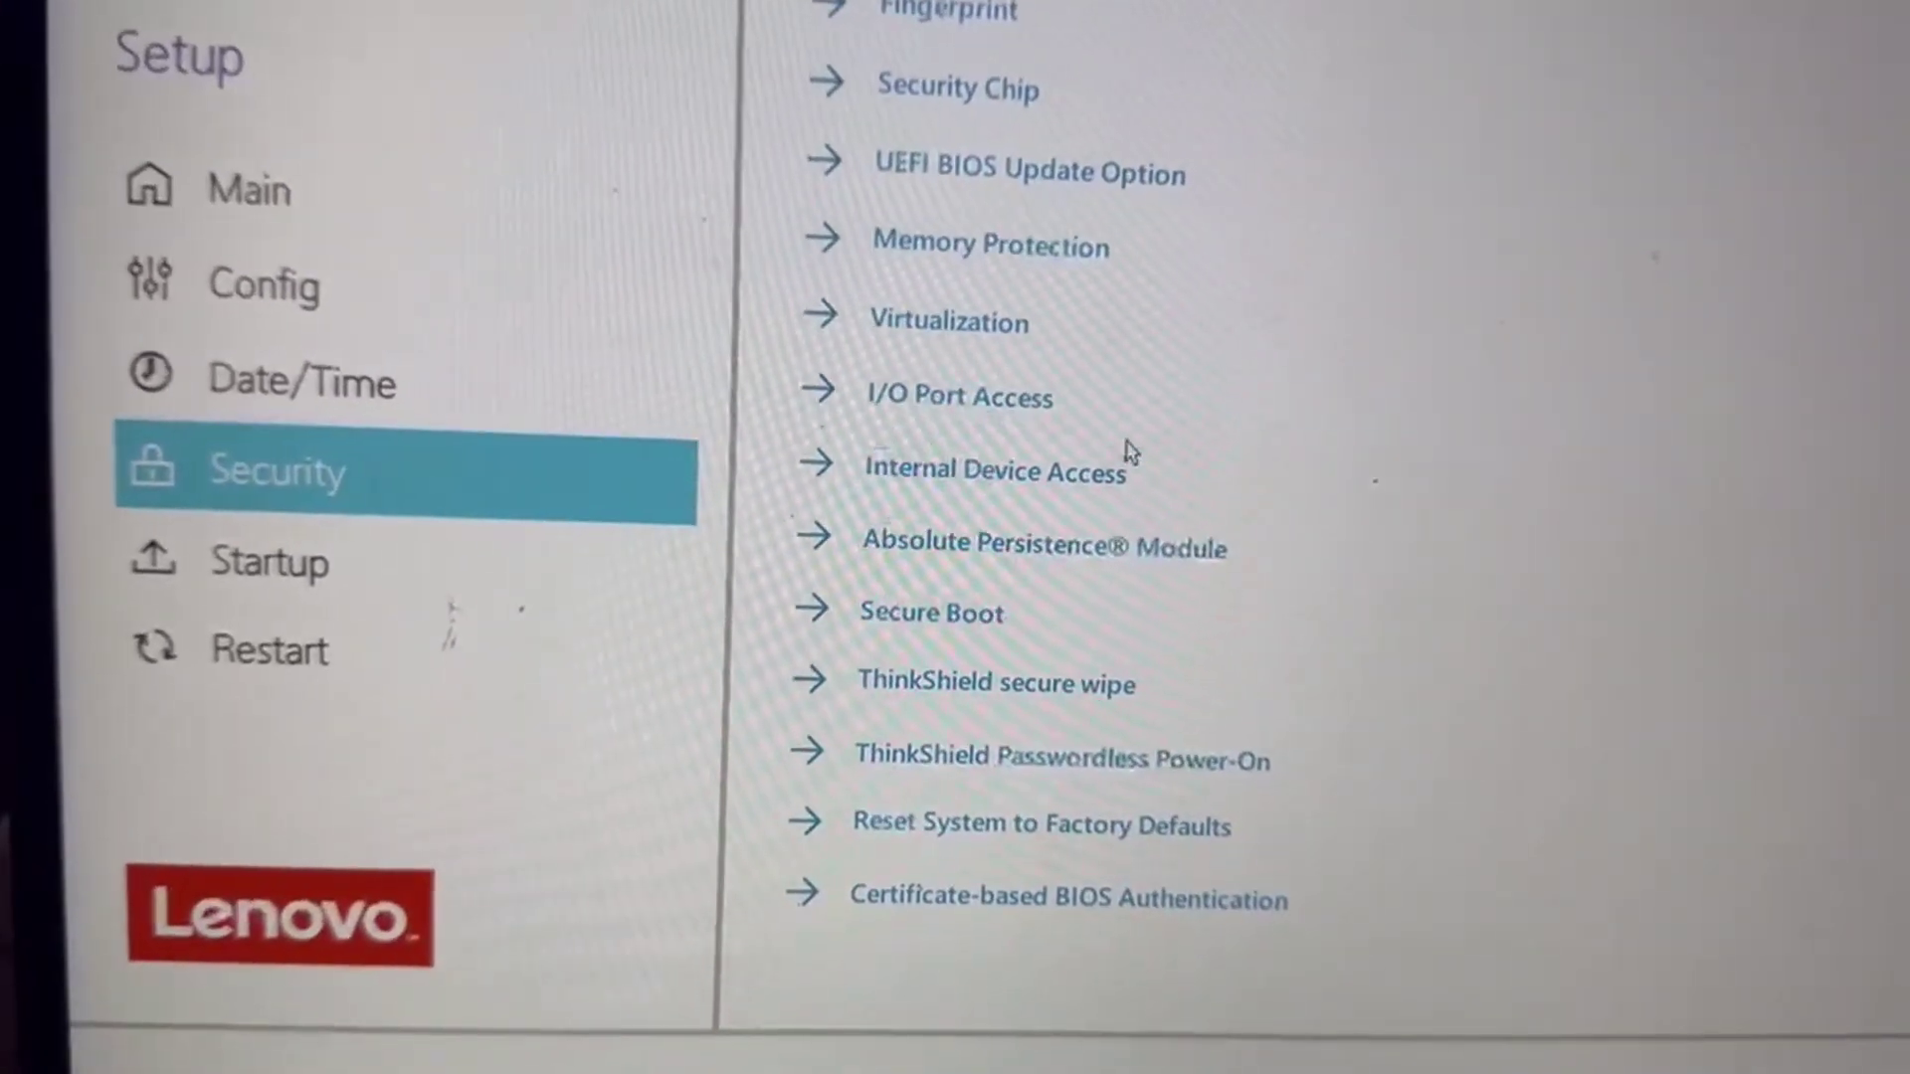
click(908, 346)
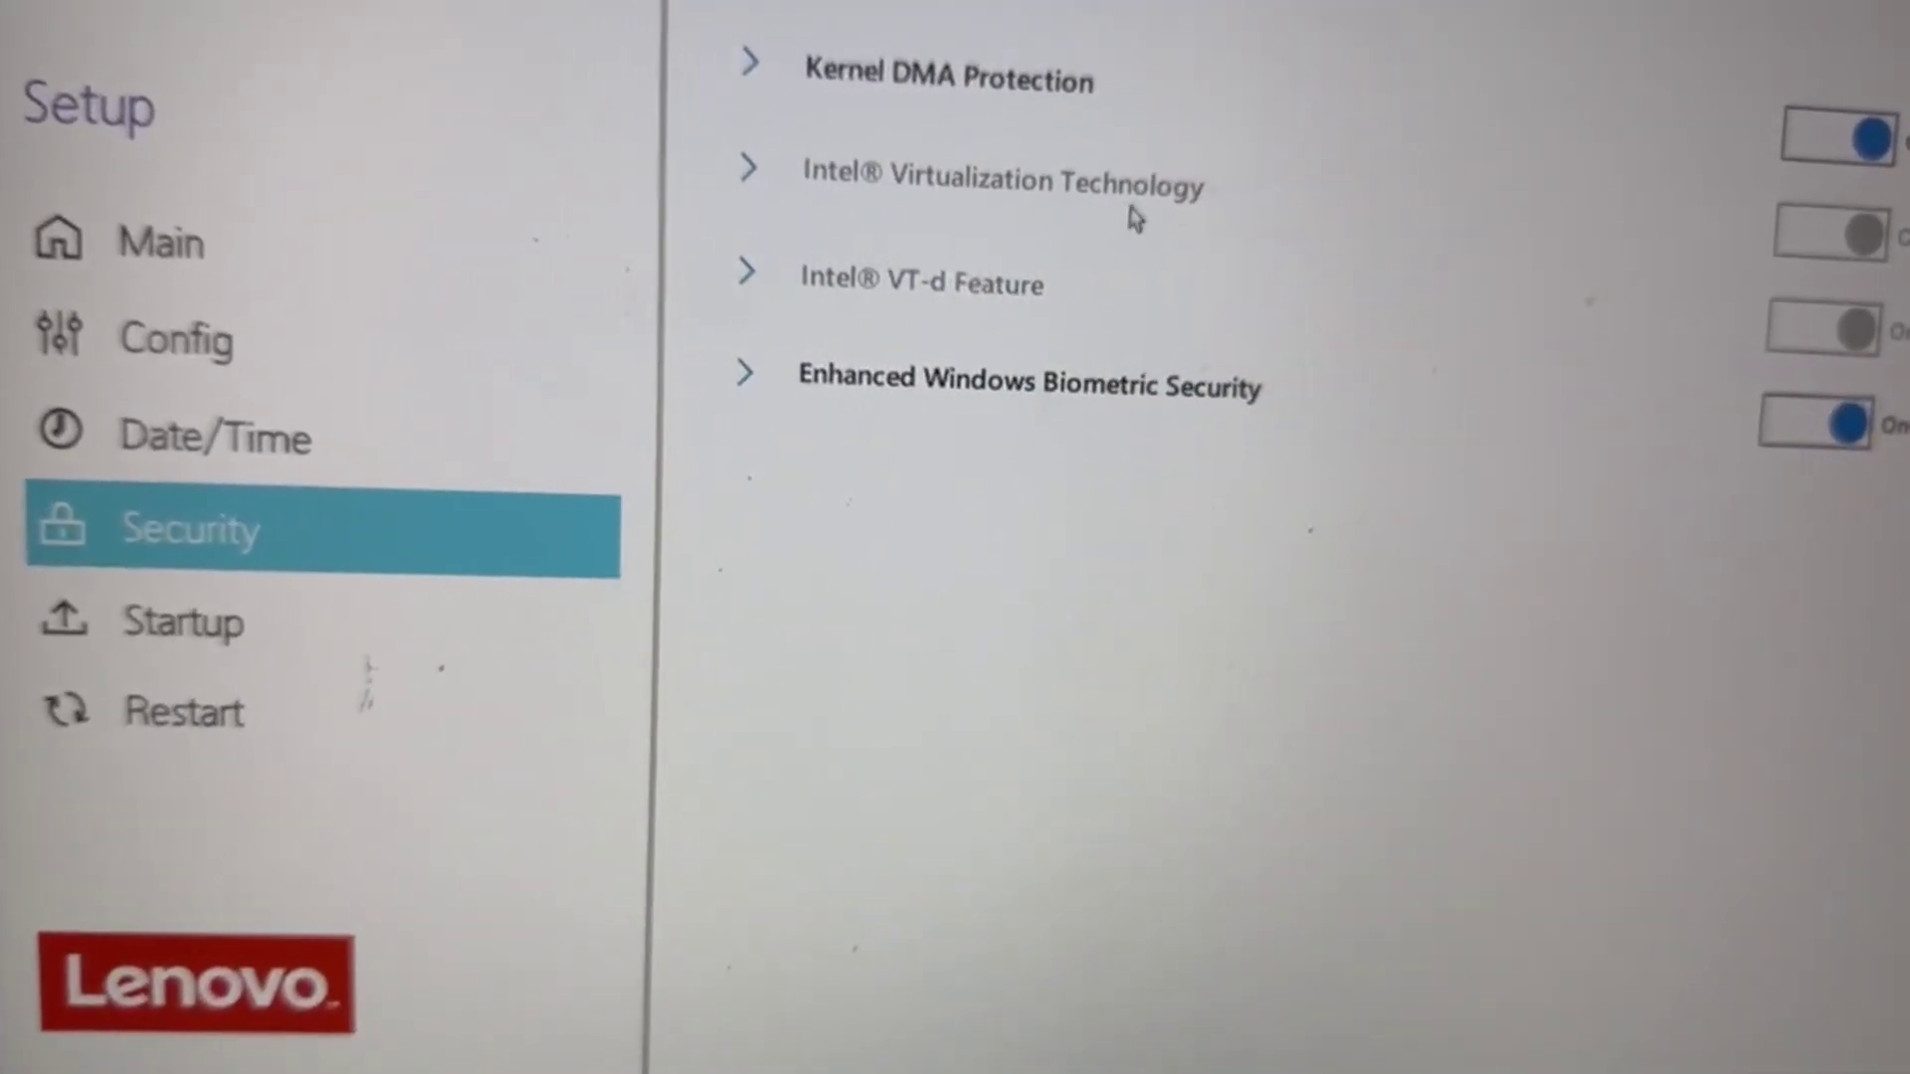
click(753, 160)
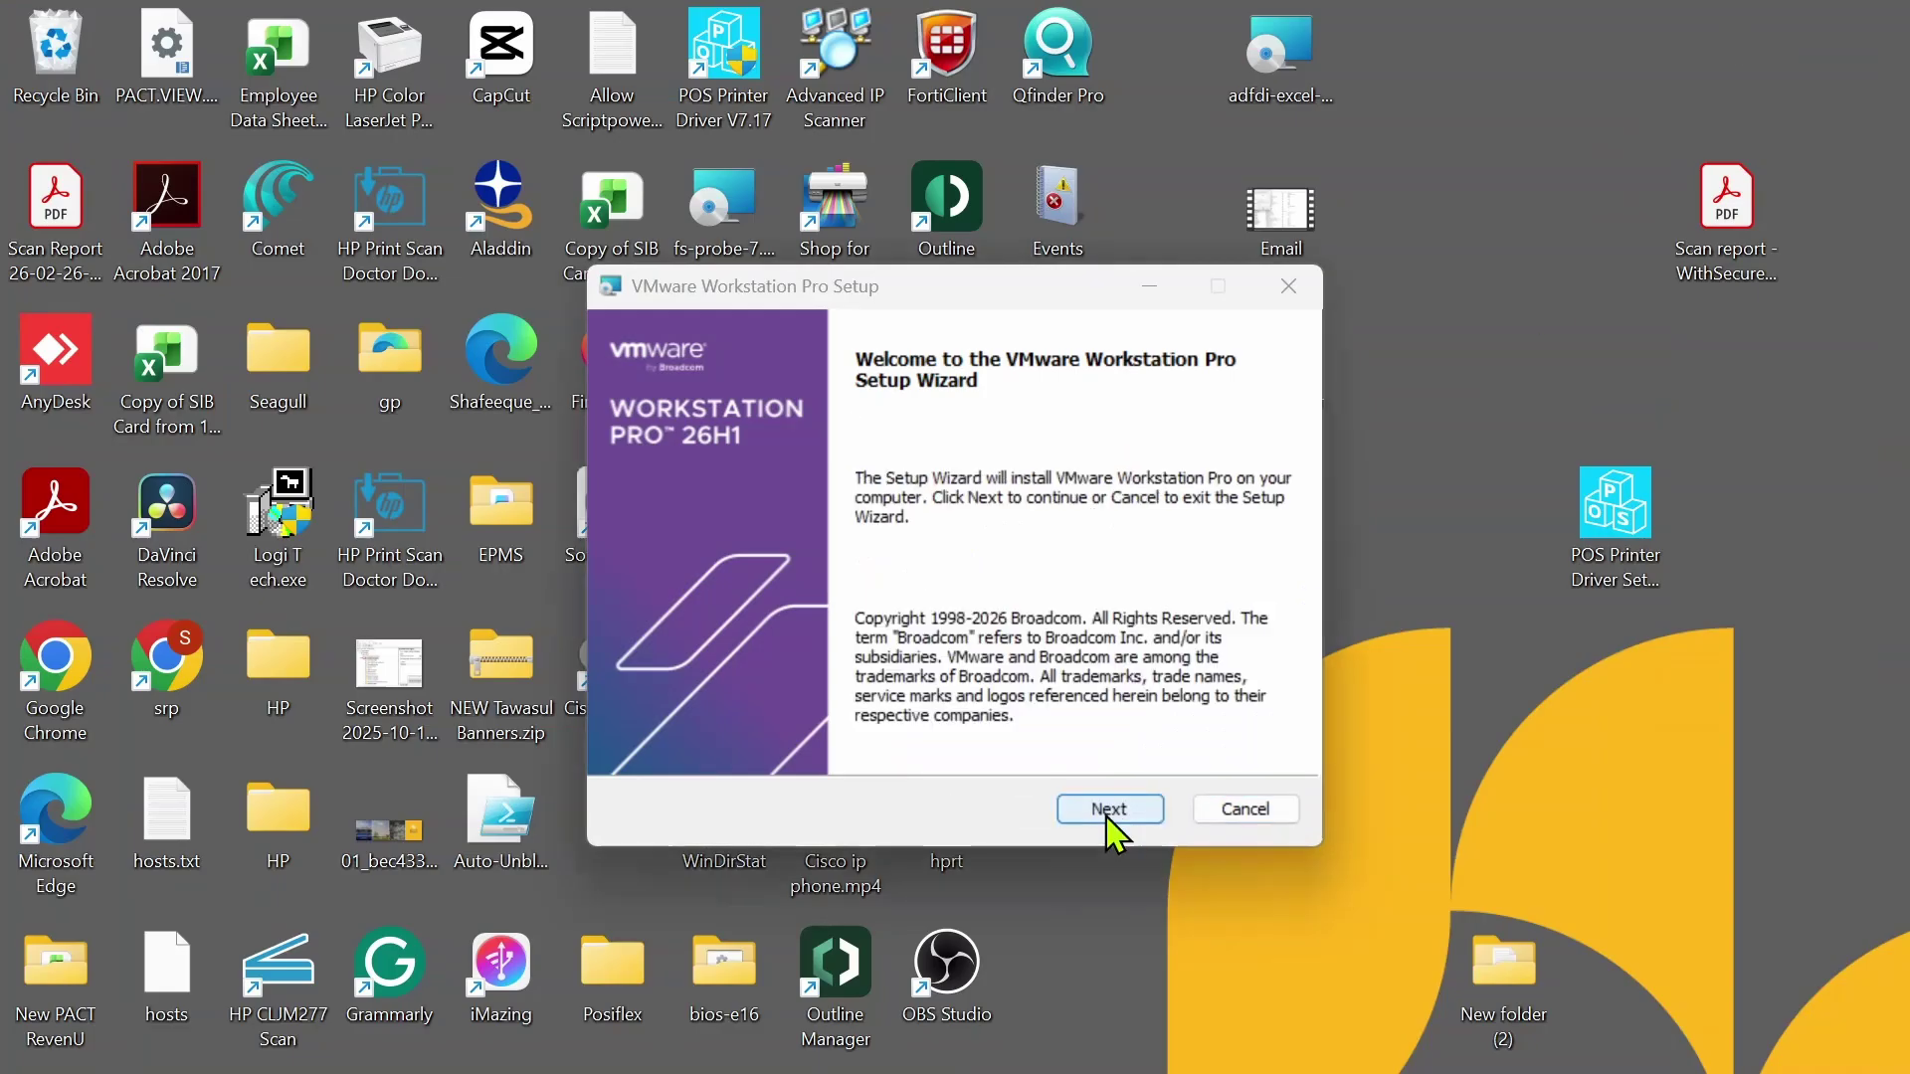
Step: Install Workstation Pro with the license accepted, startup update checks off, and default shortcuts
click(1110, 810)
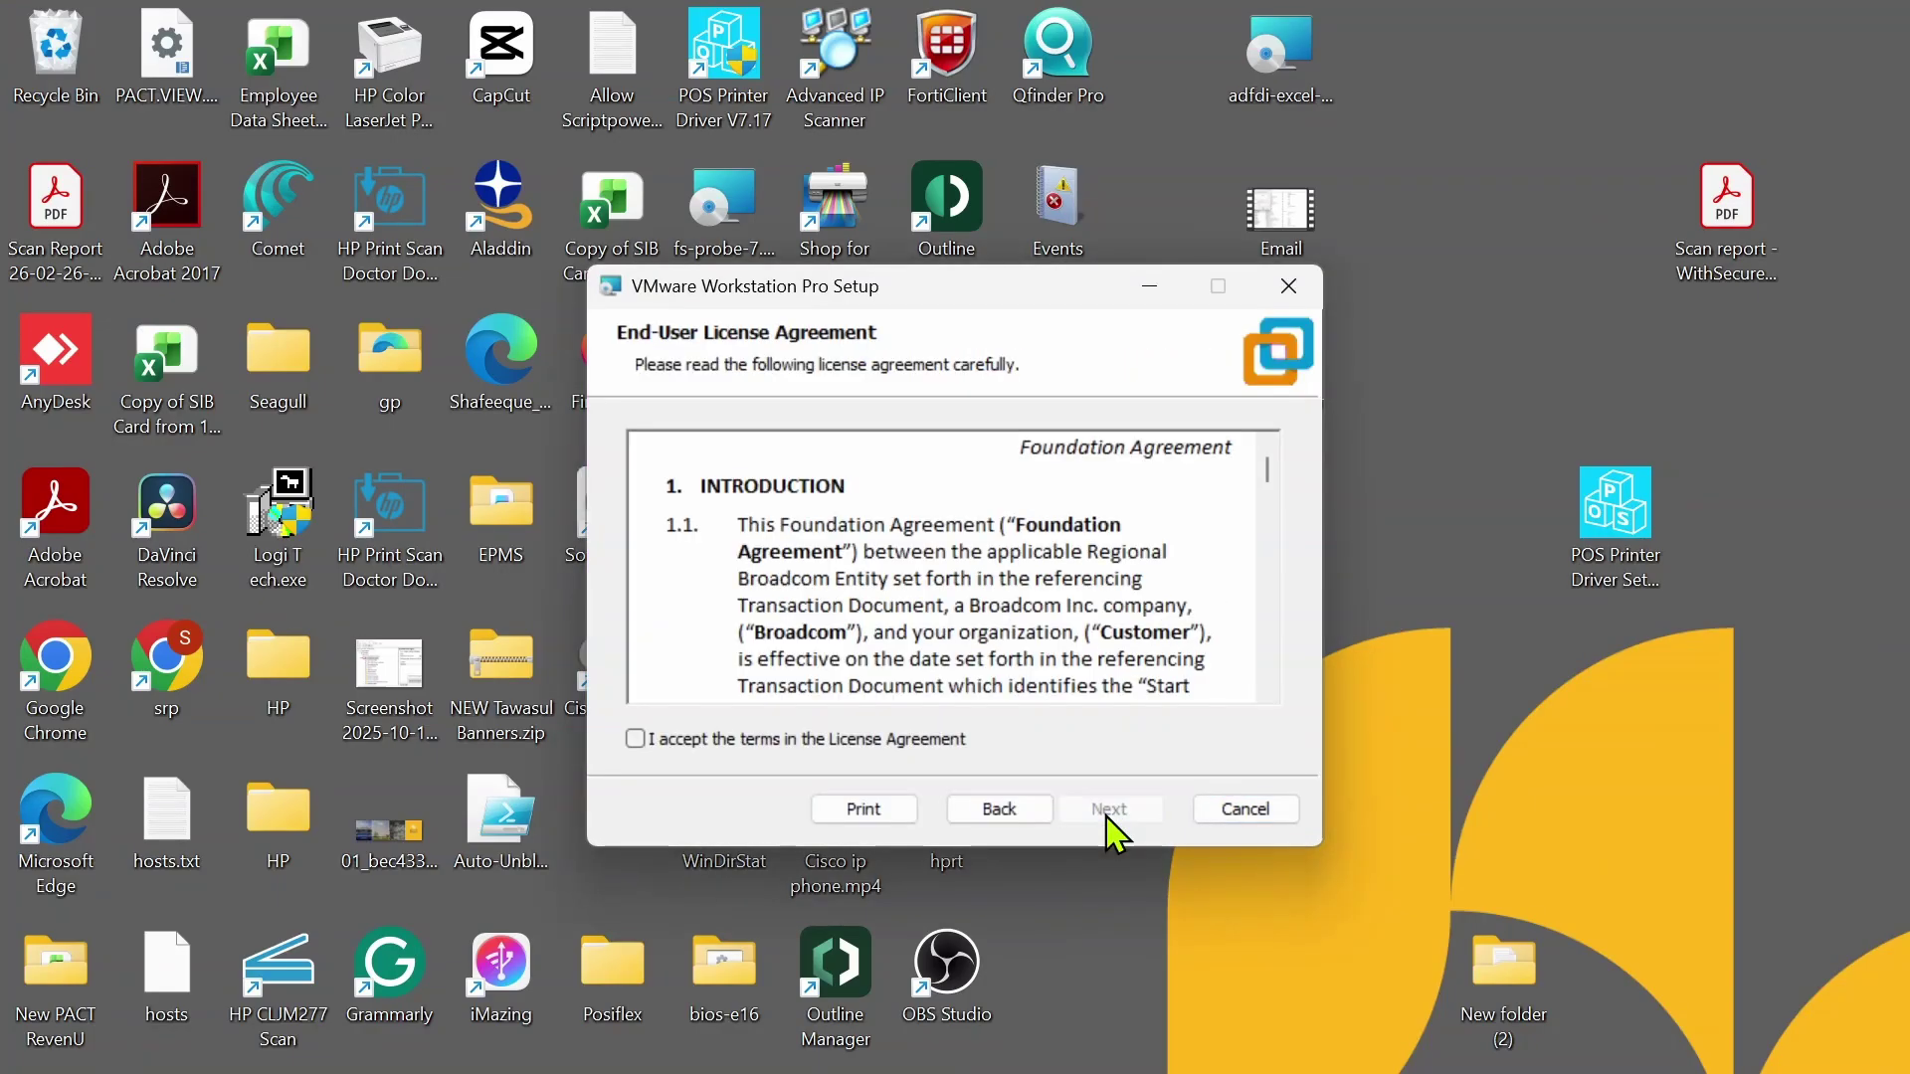
click(768, 754)
click(1149, 808)
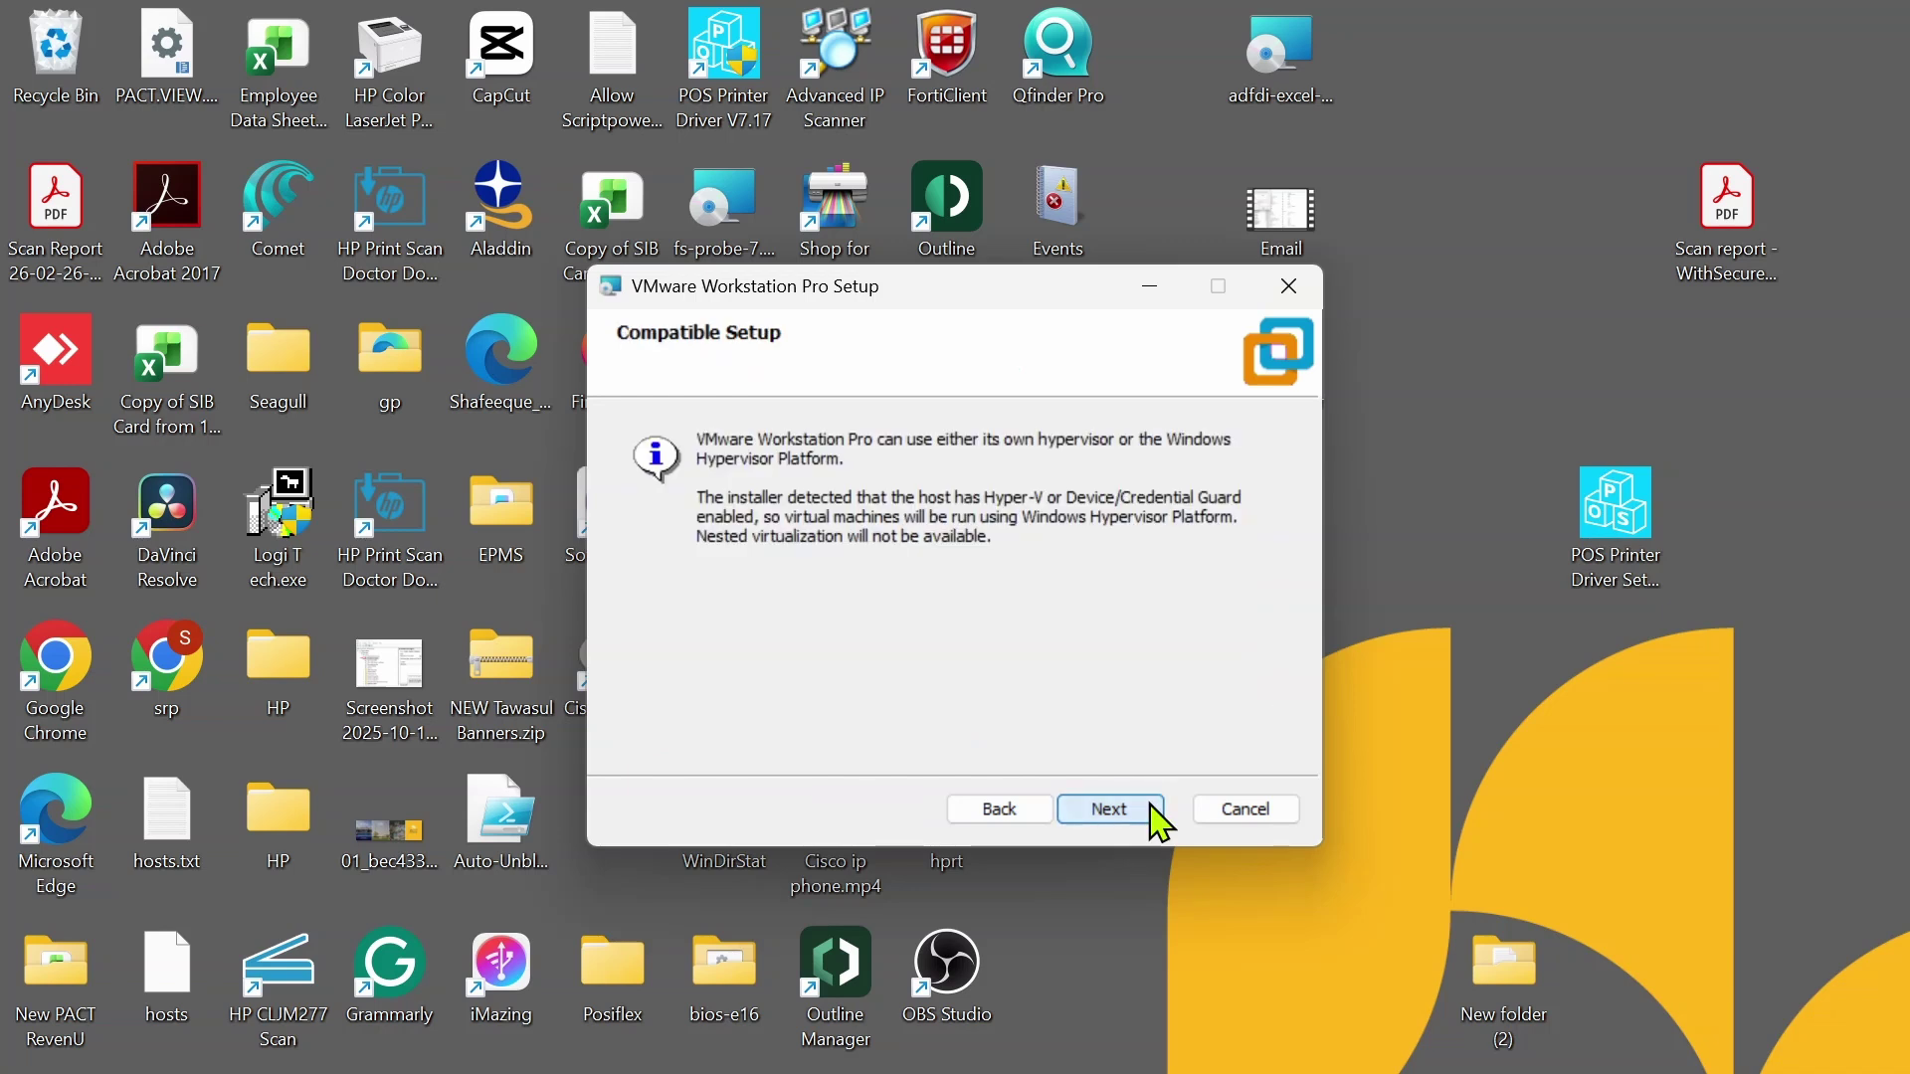
click(1151, 808)
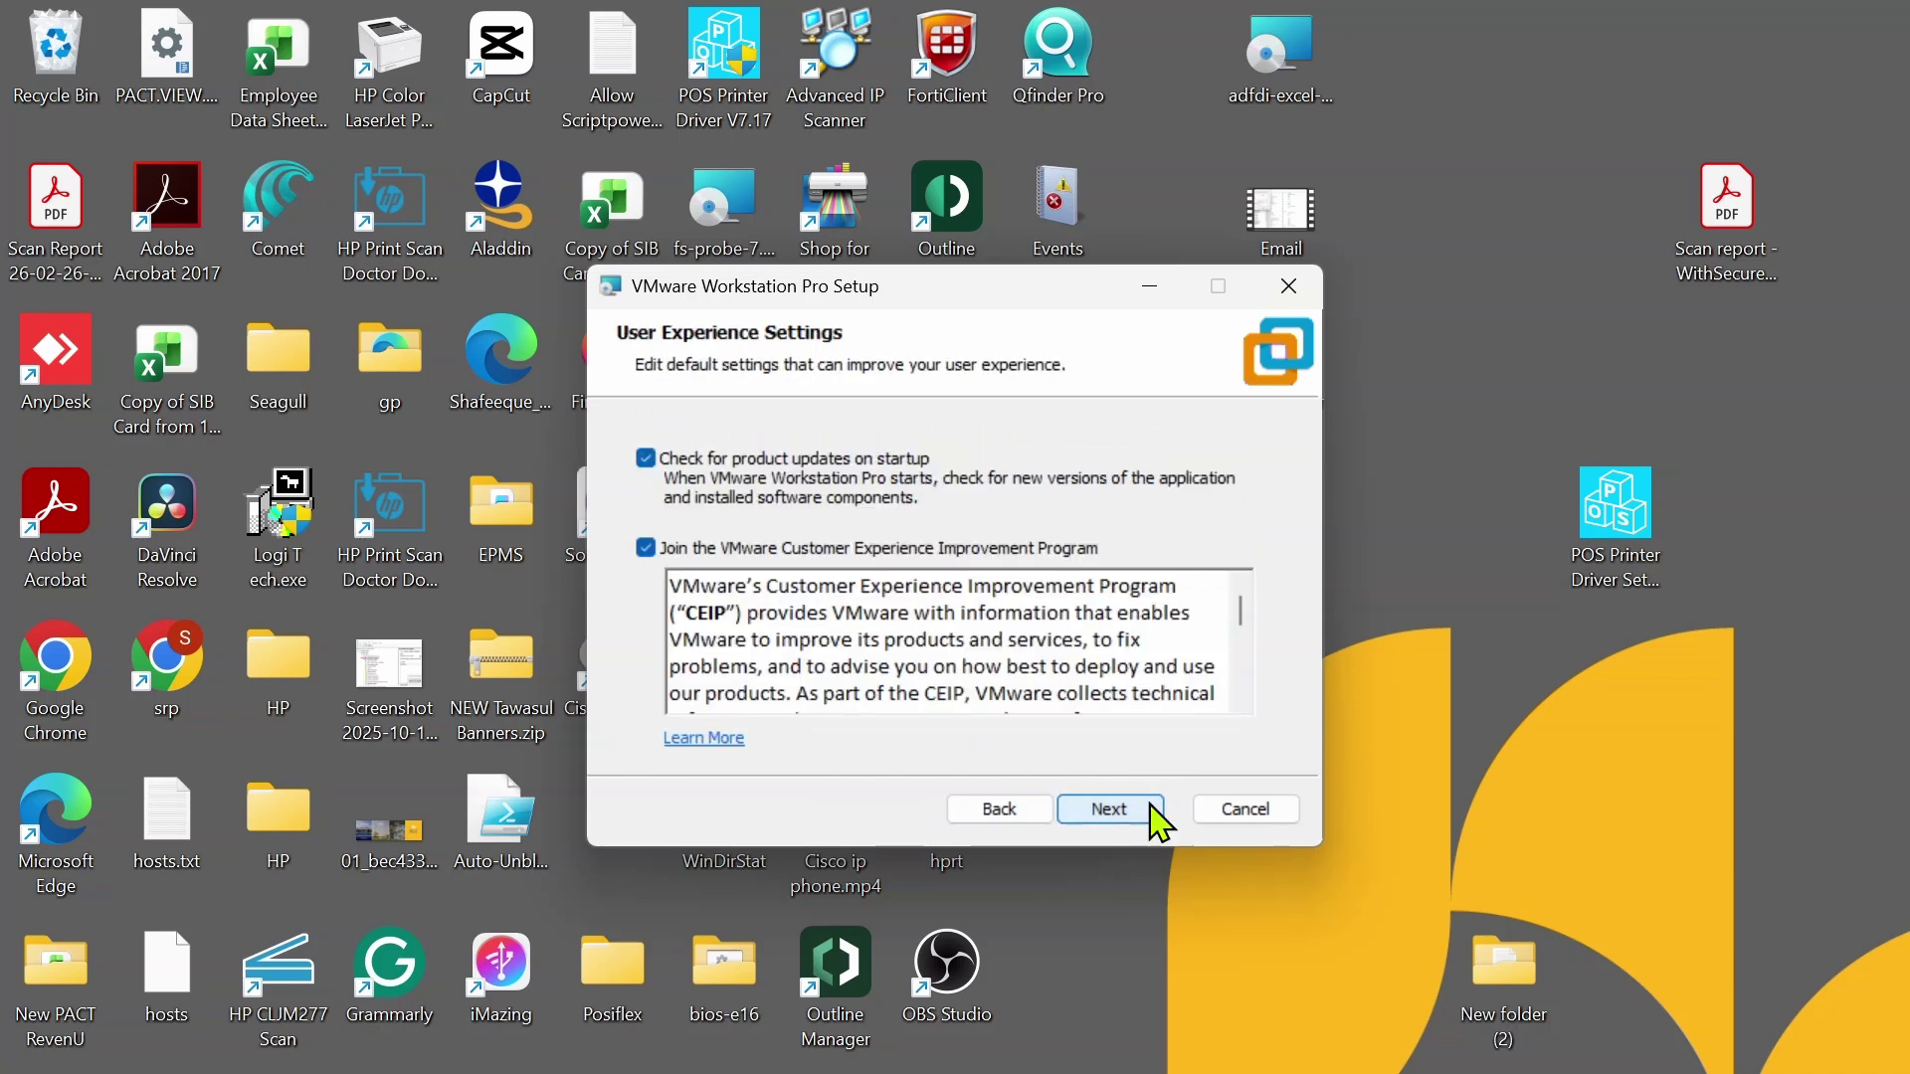
click(822, 463)
click(1125, 796)
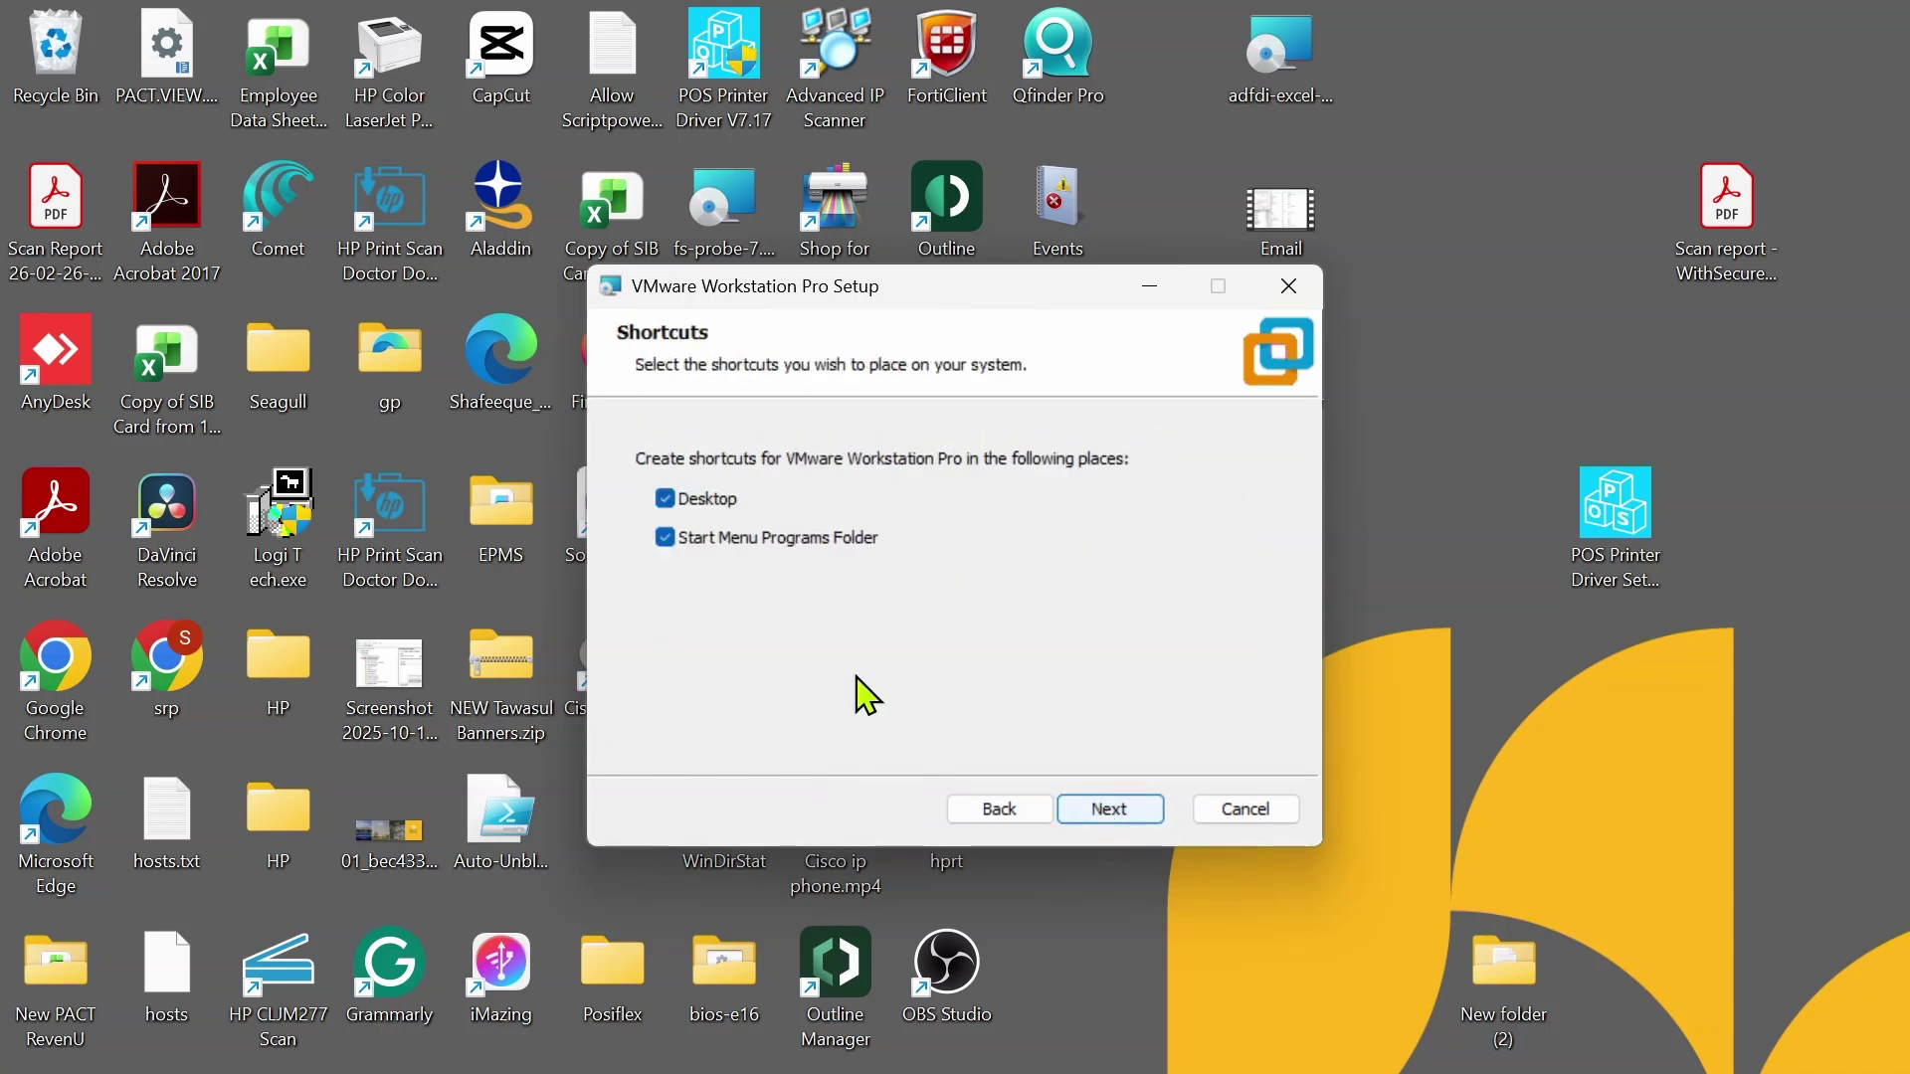
click(1114, 808)
click(1115, 807)
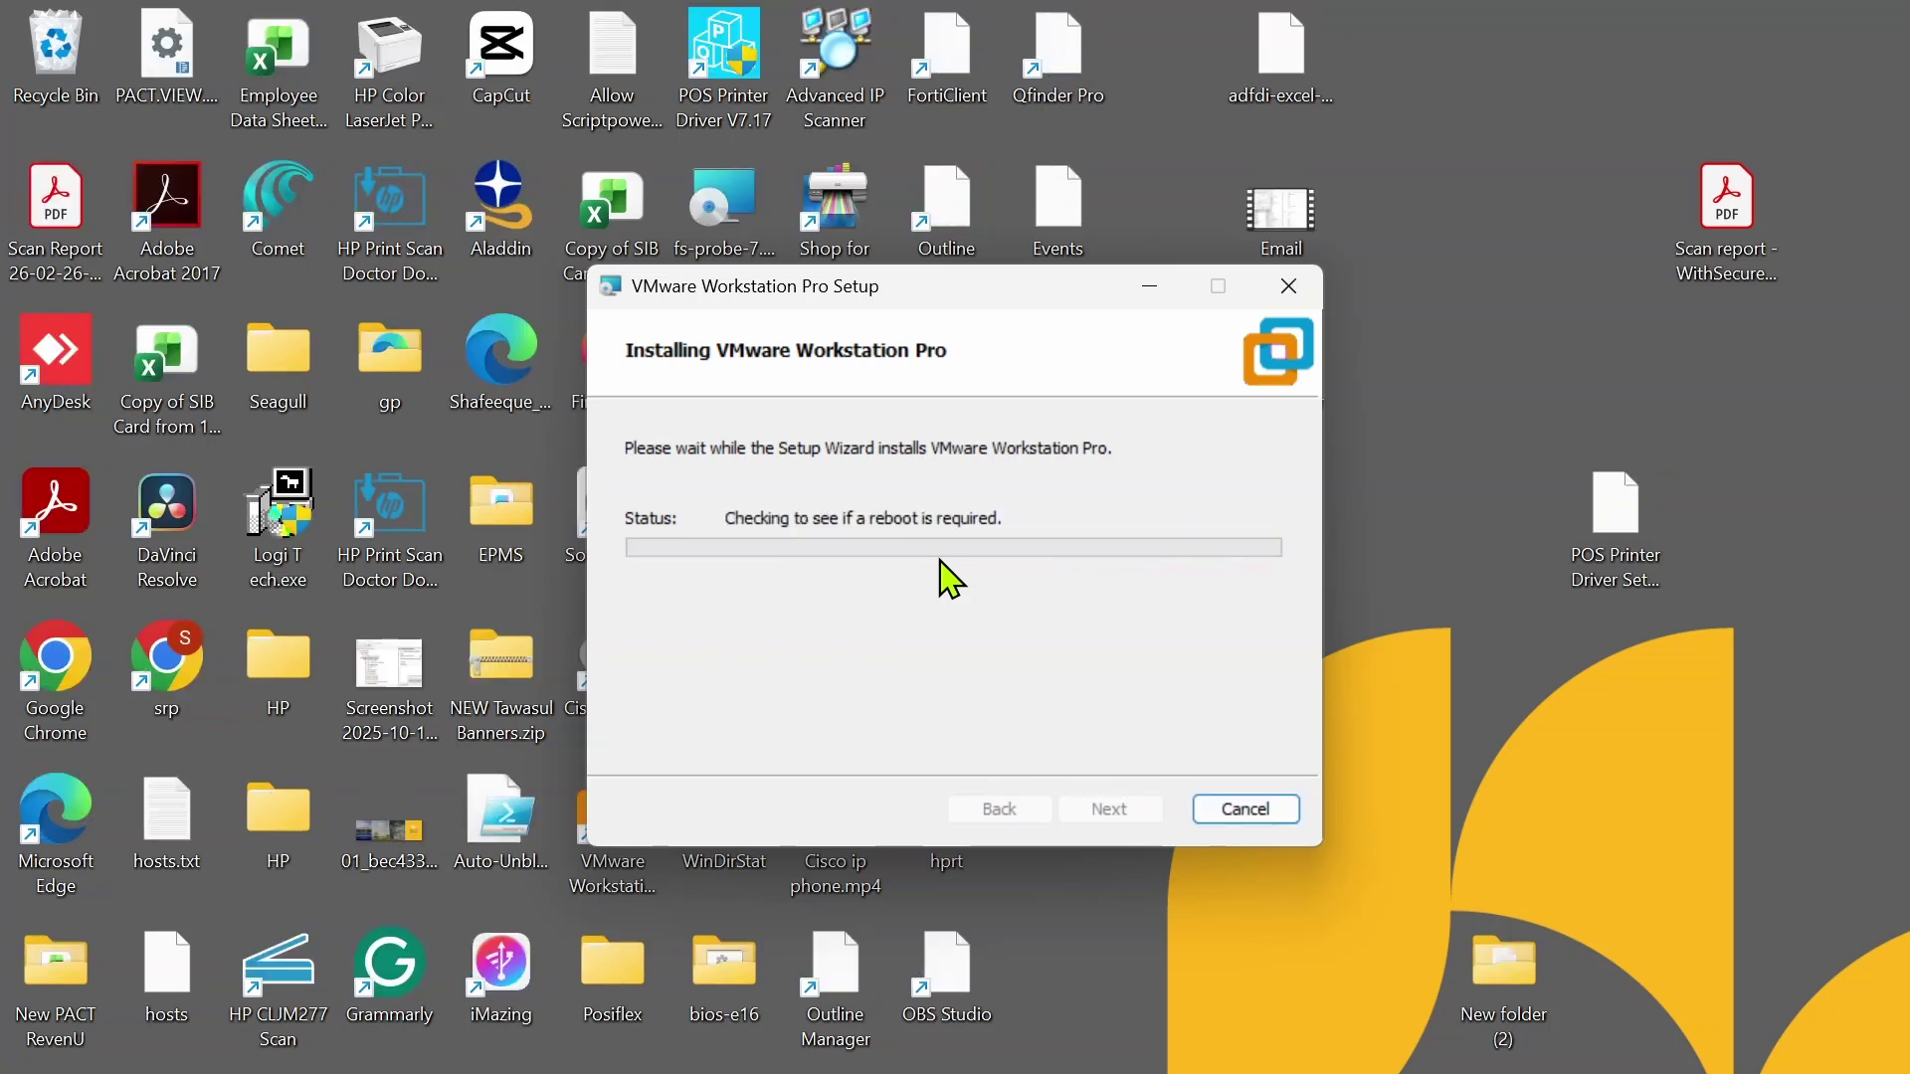
click(1209, 810)
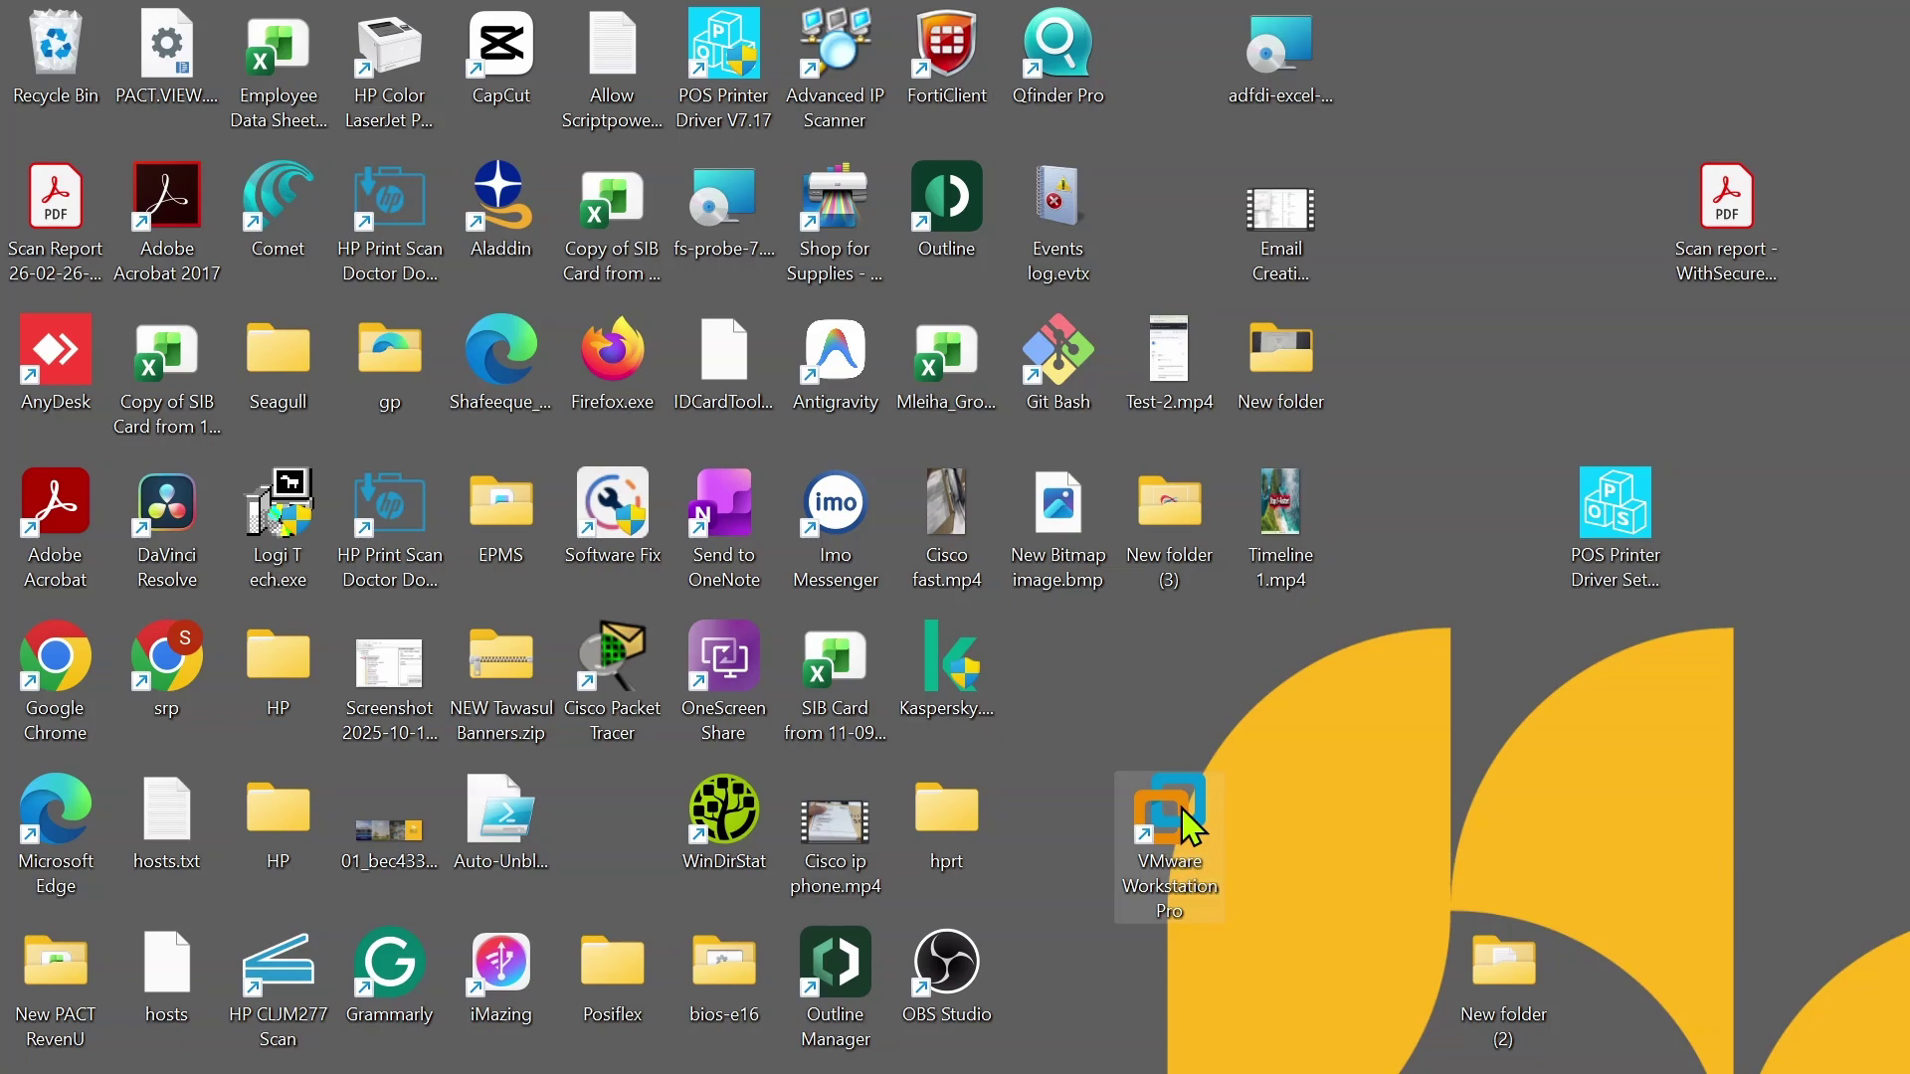
Step: Launch VMware Workstation Pro from the desktop, then enter and exit full-screen view
double_click(1193, 826)
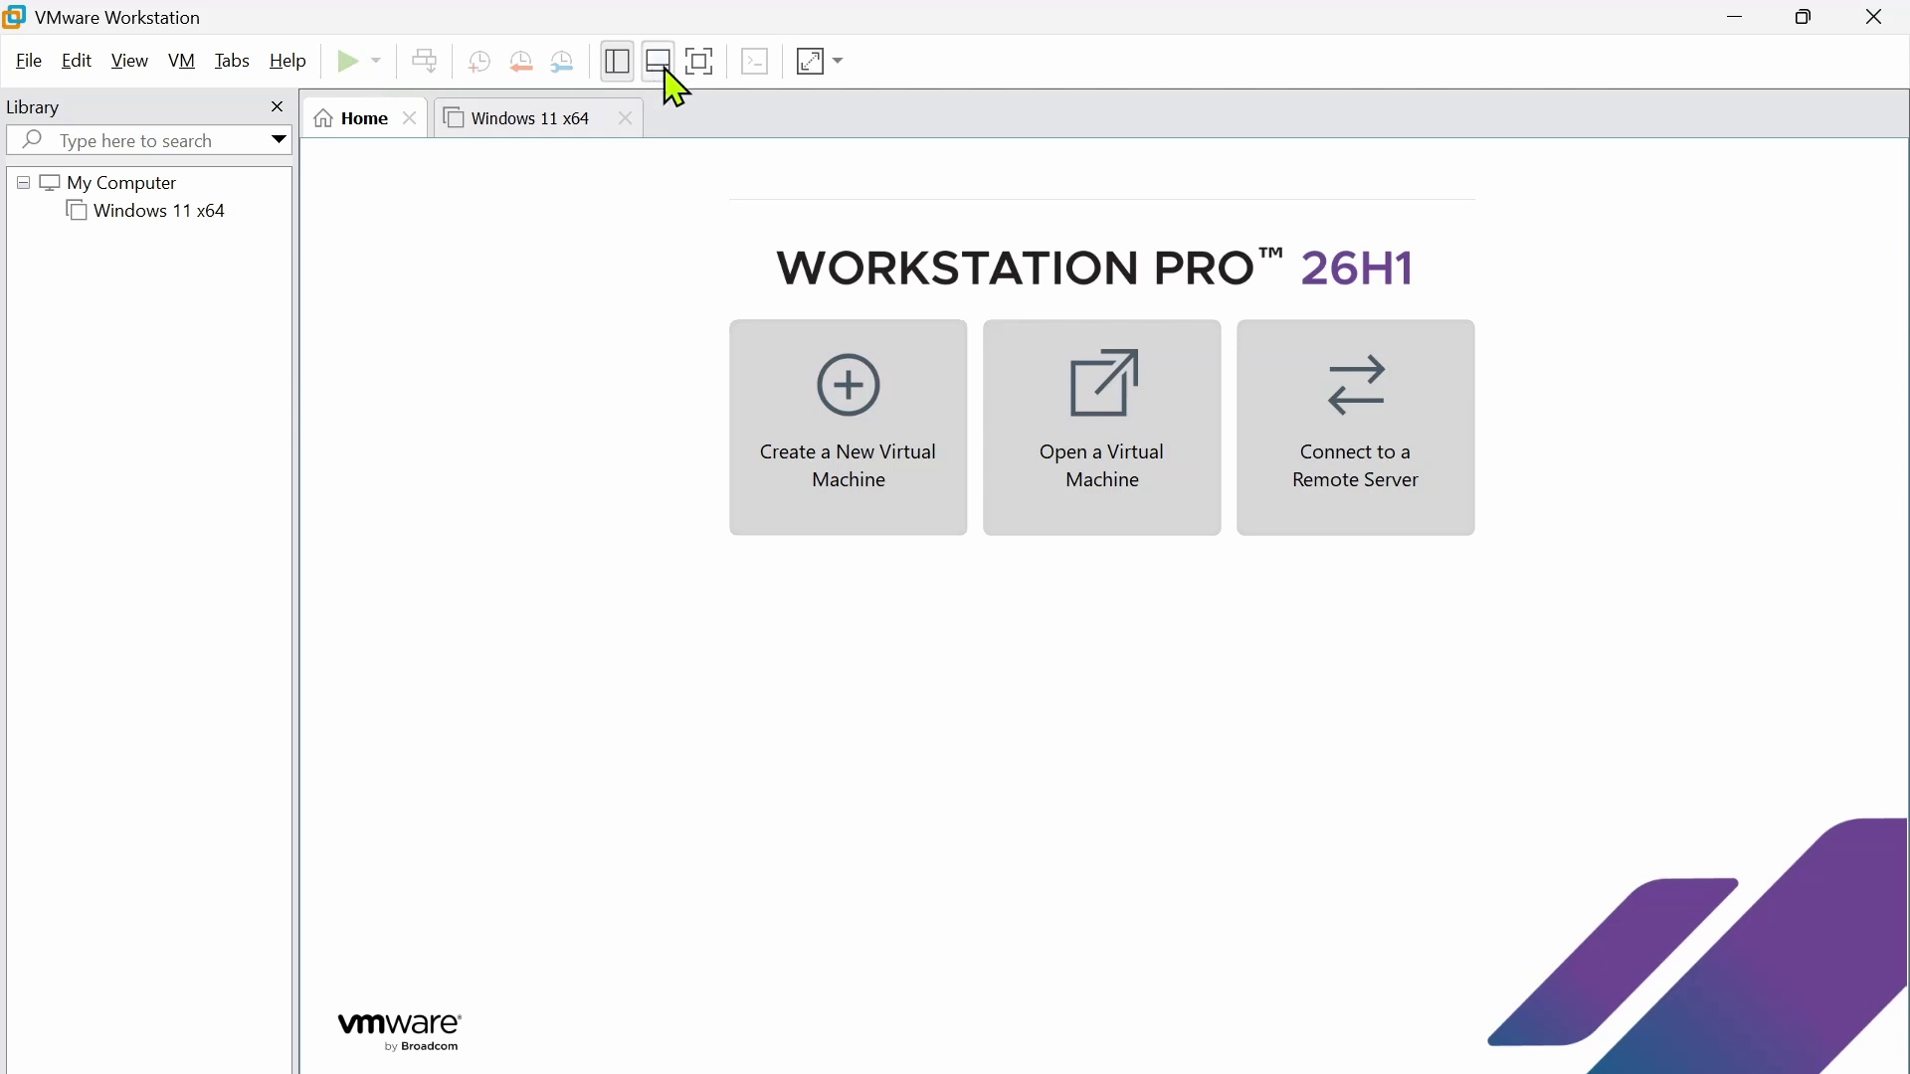
click(703, 63)
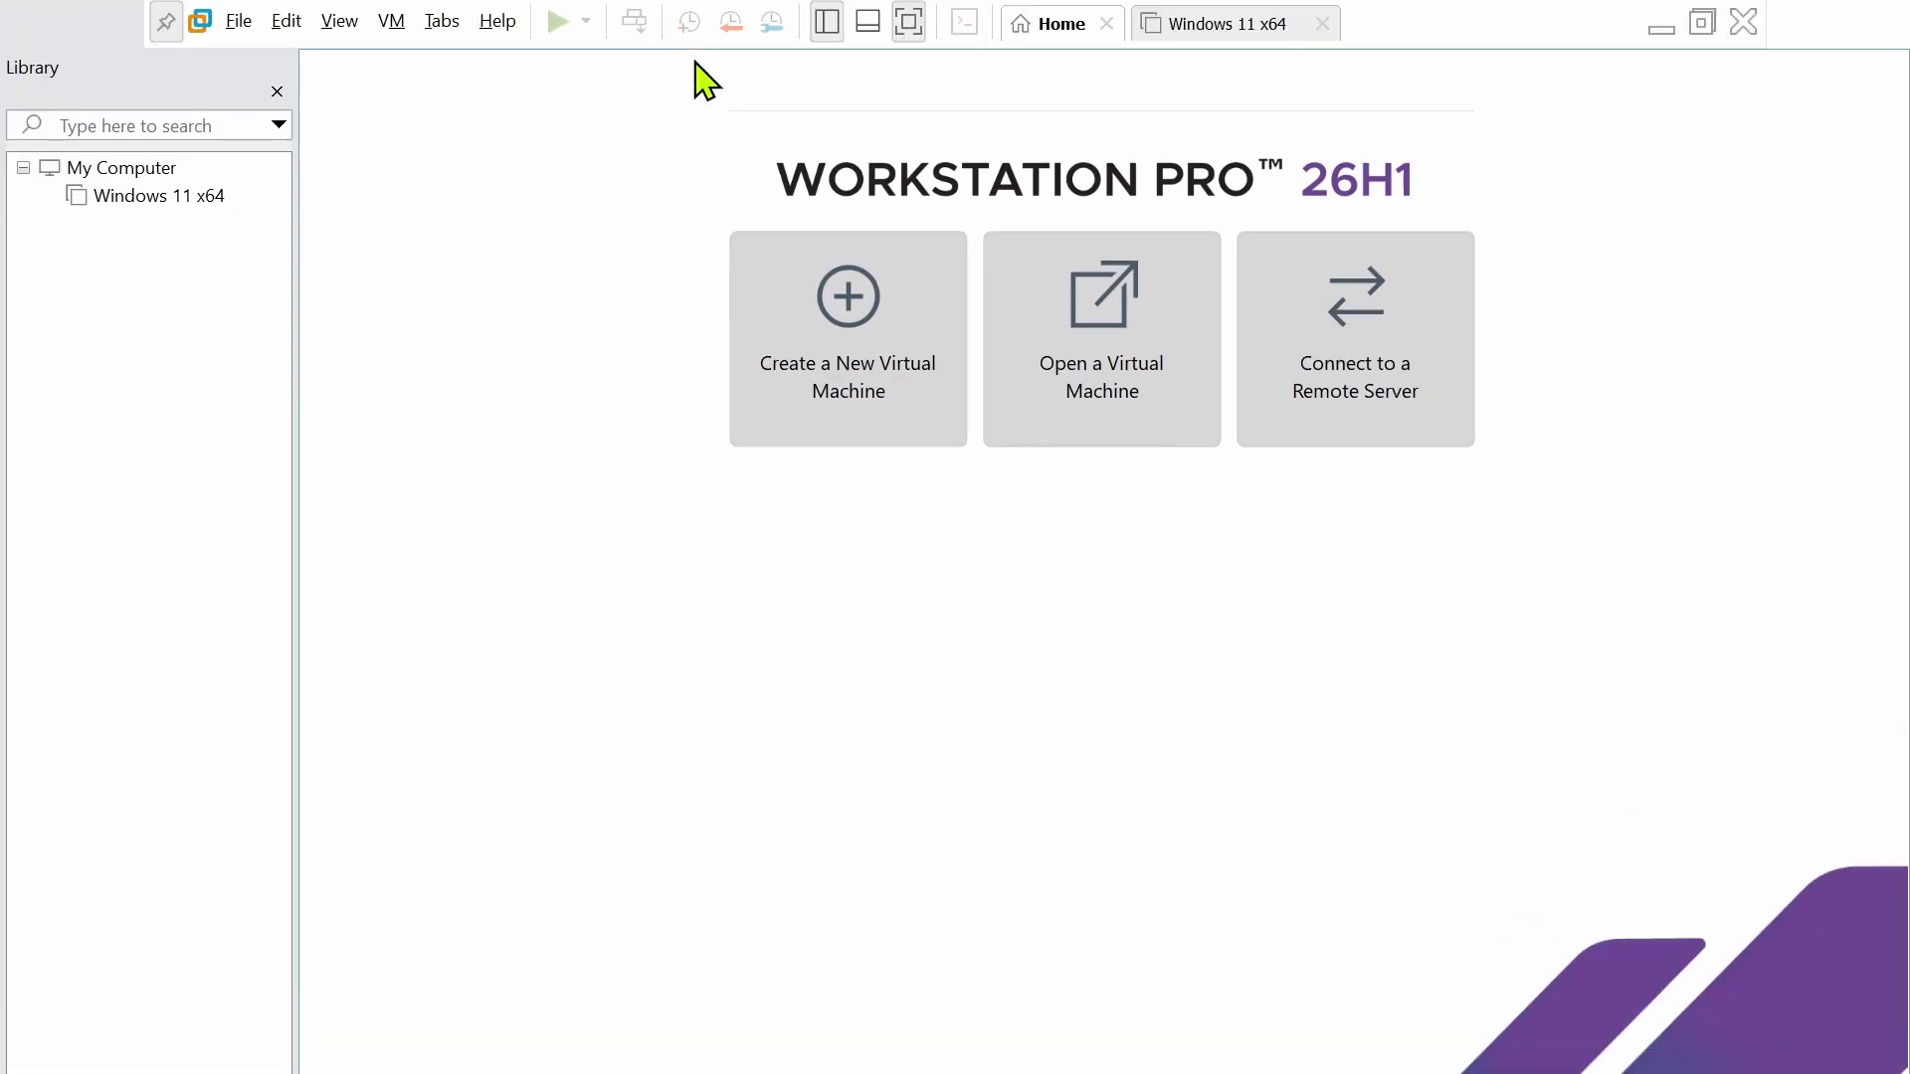
click(909, 24)
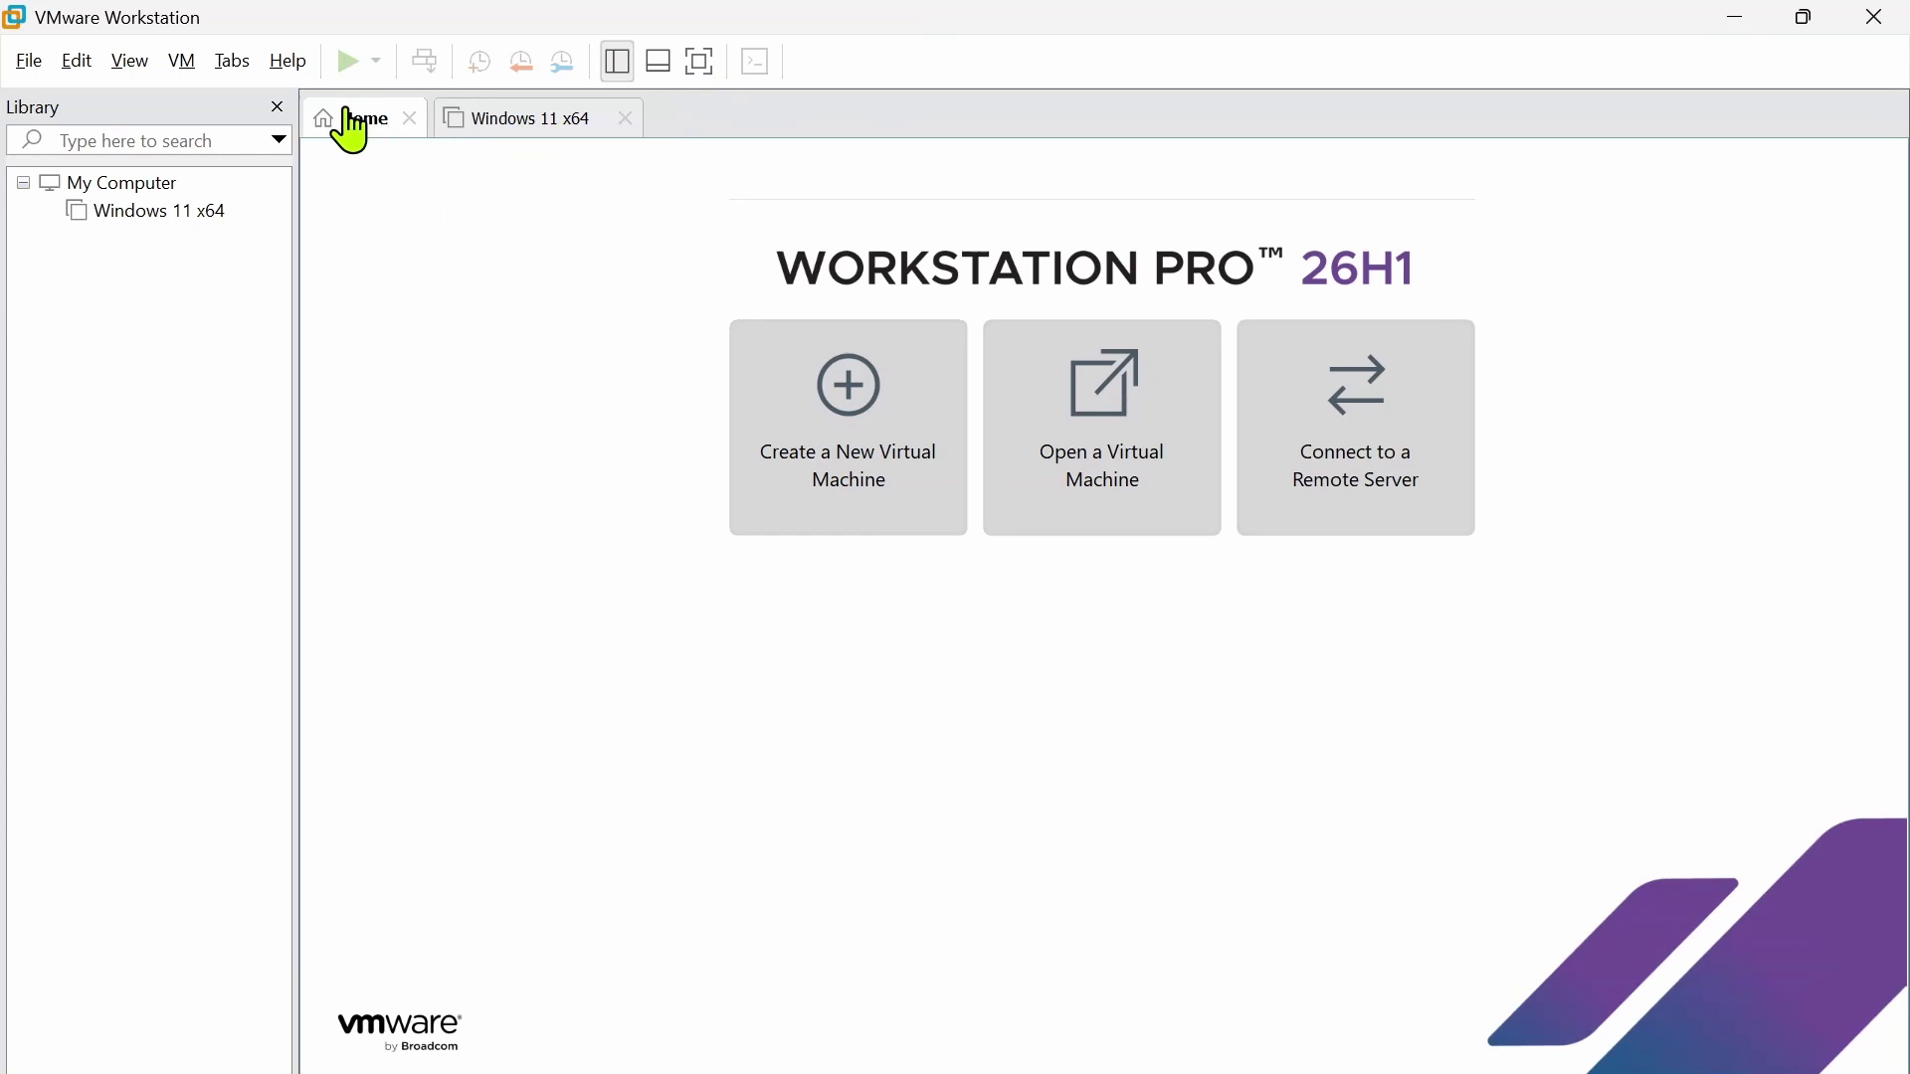
click(78, 64)
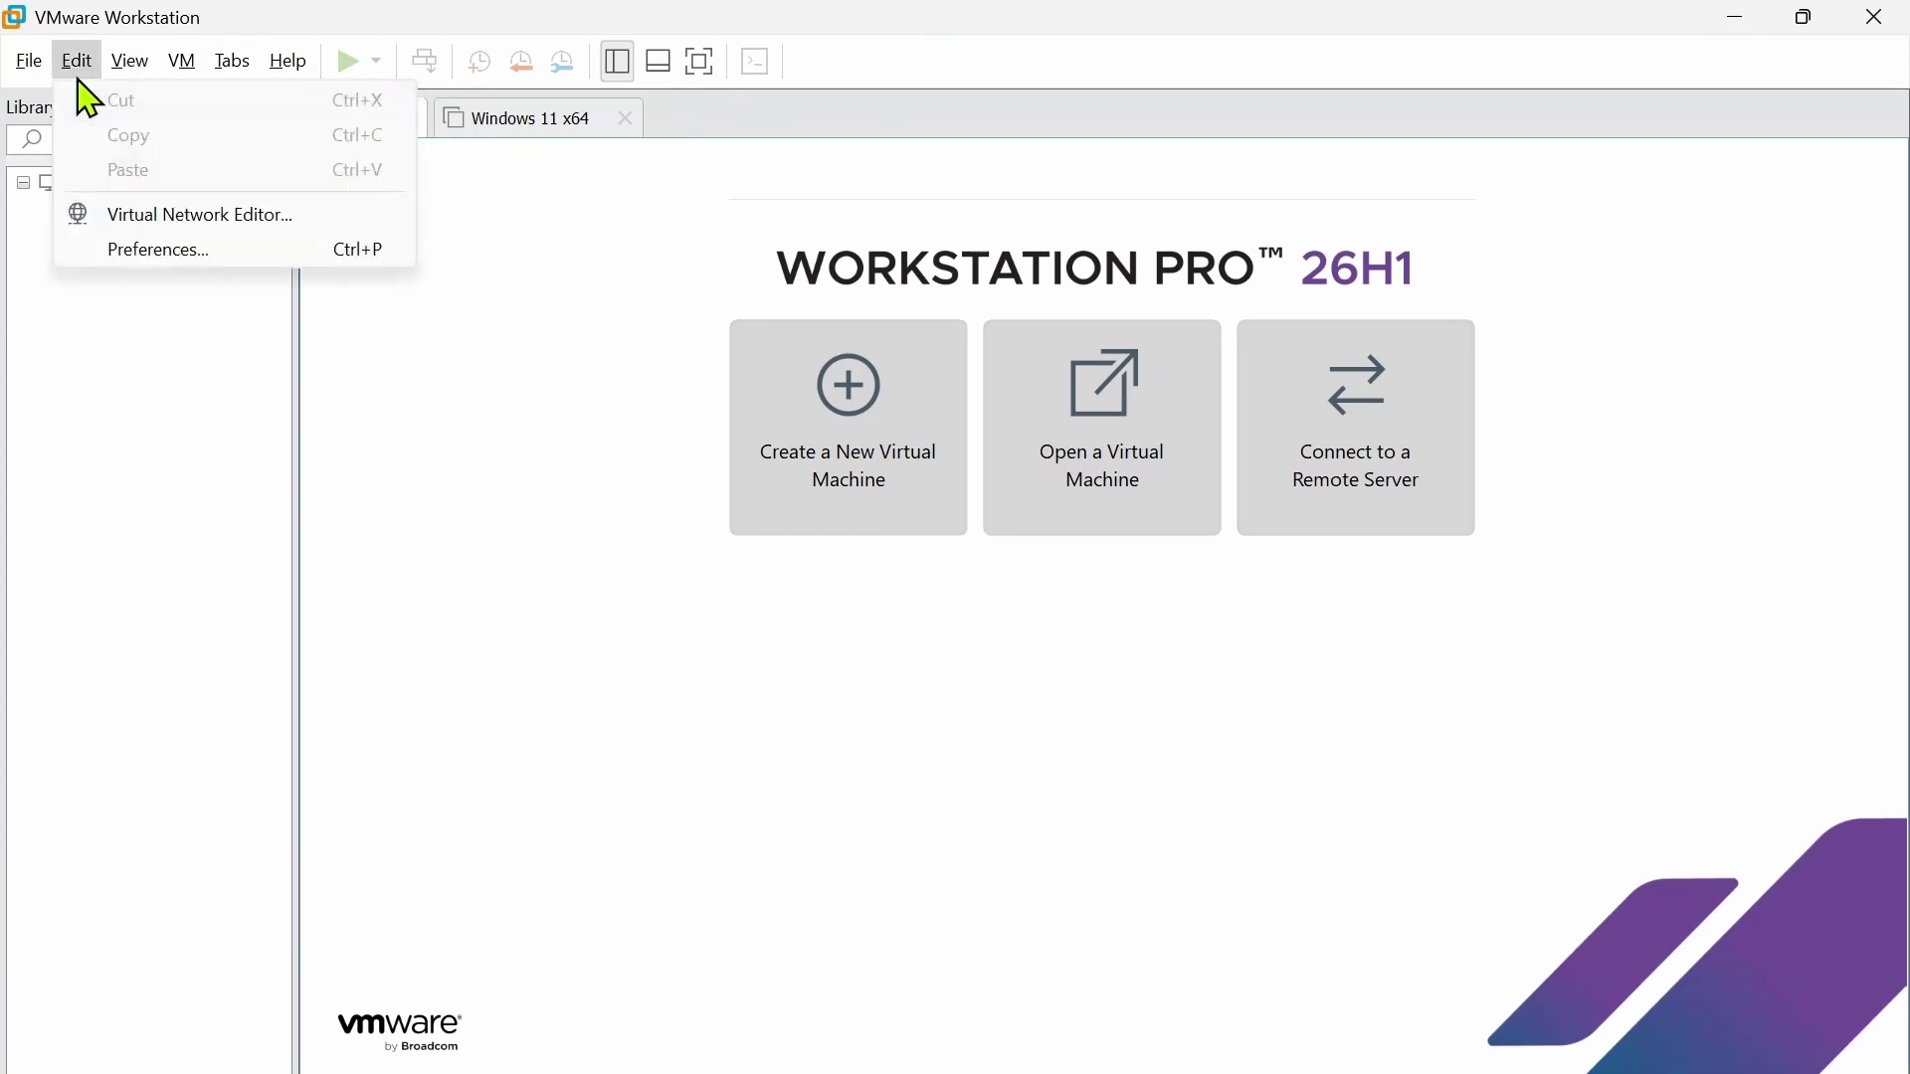
click(157, 399)
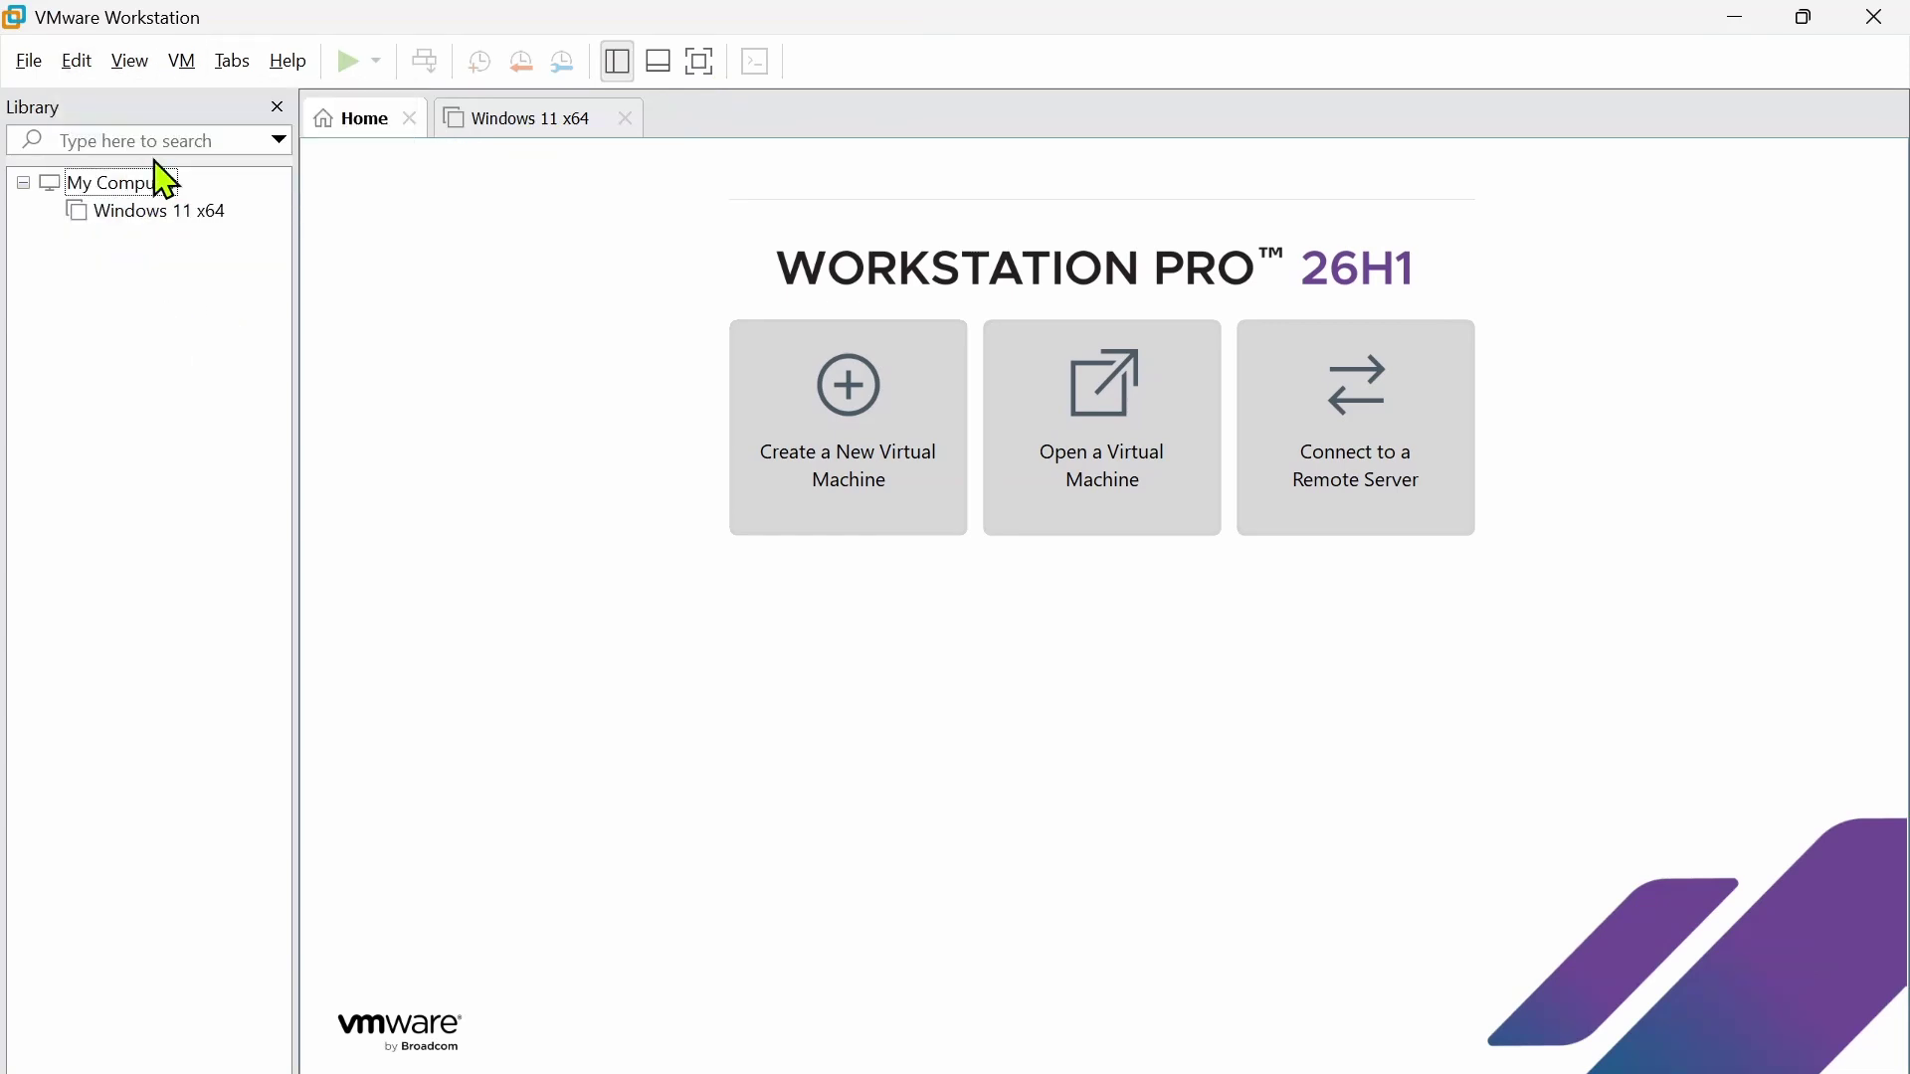
click(195, 79)
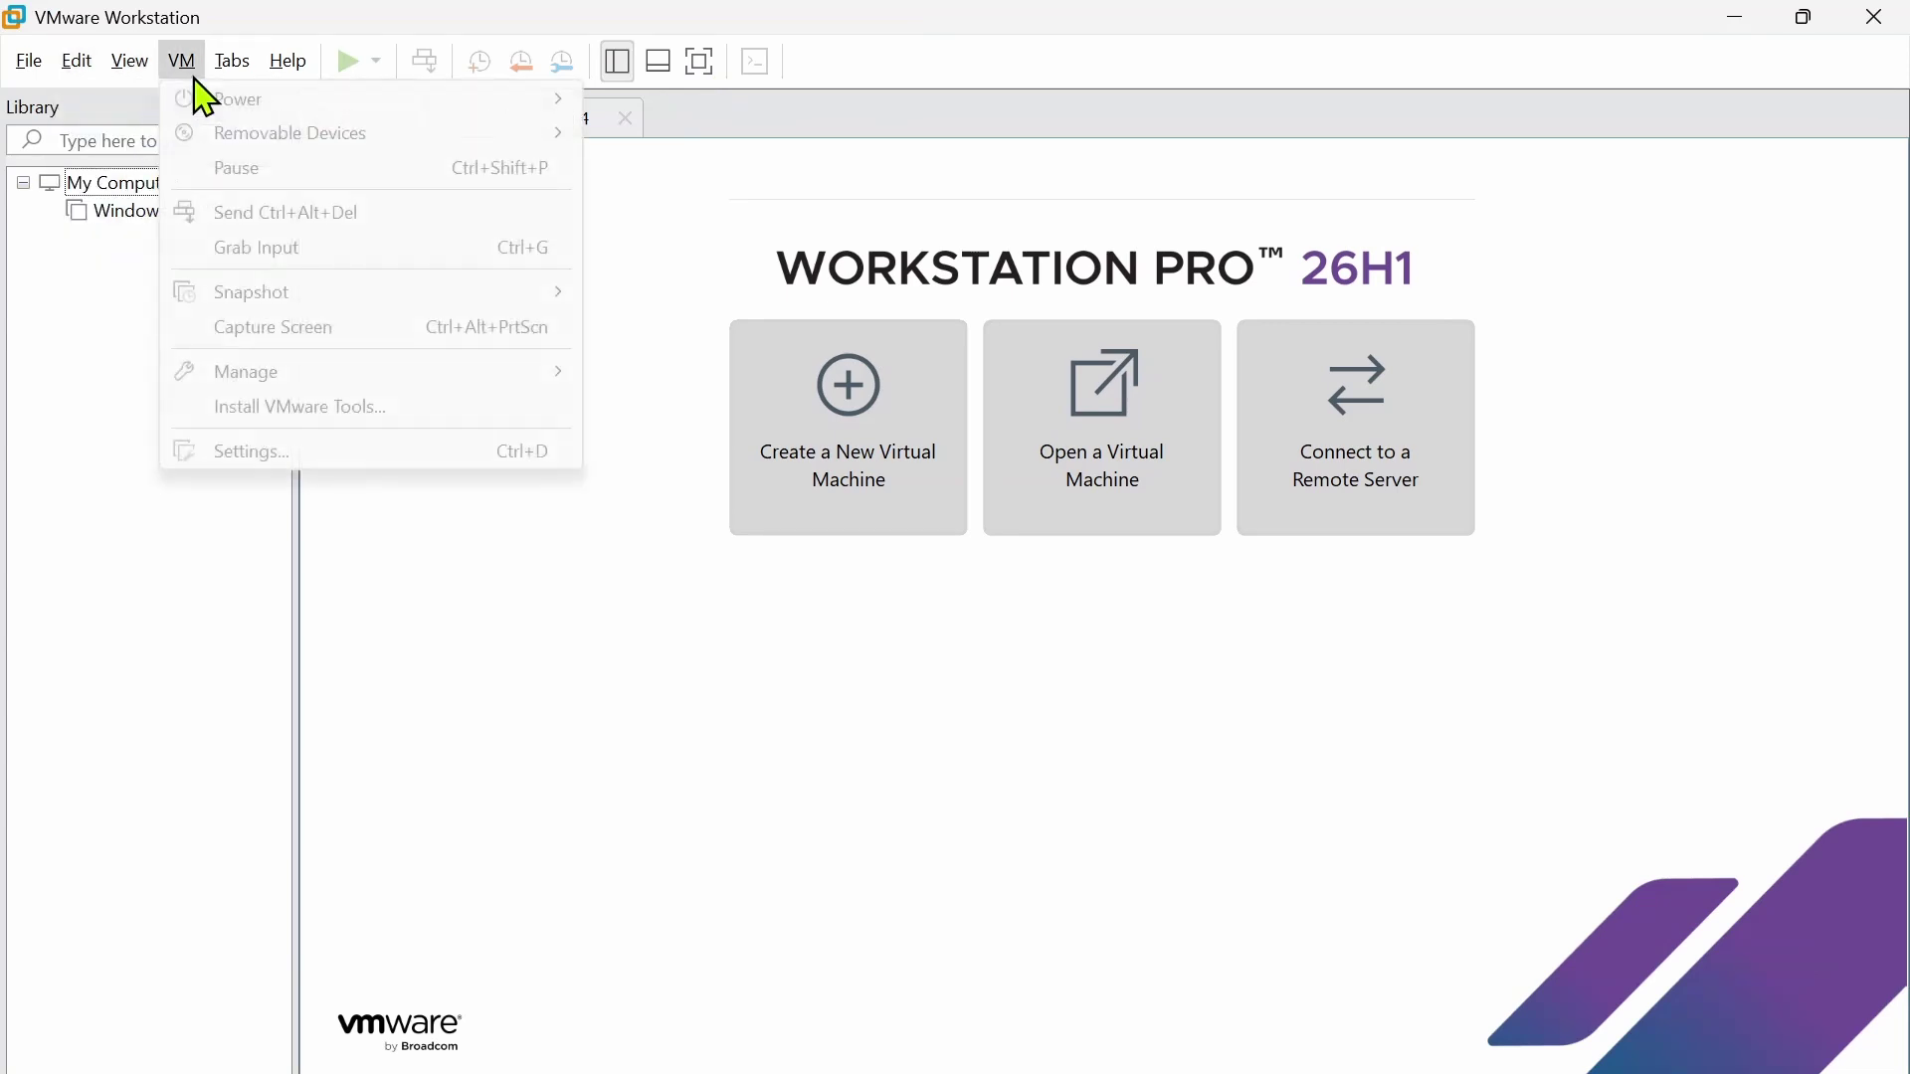
click(231, 627)
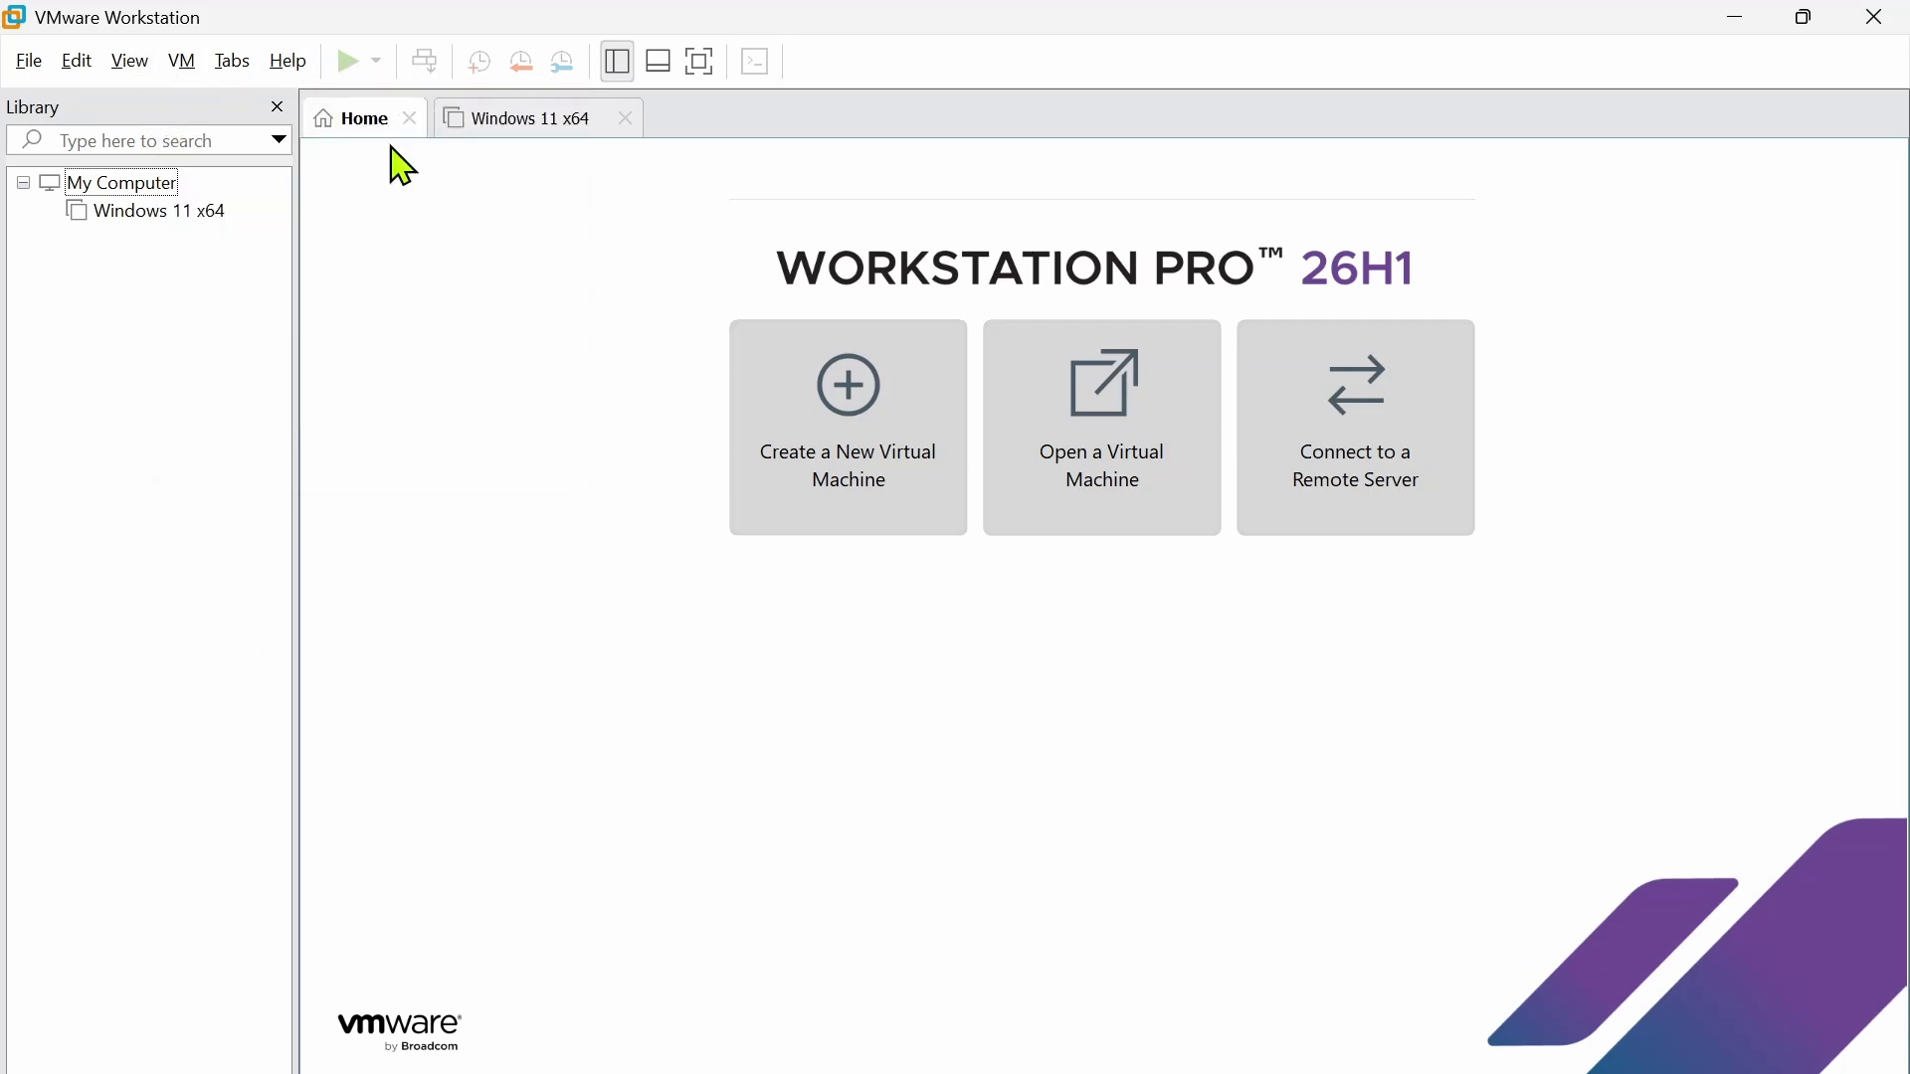
click(127, 221)
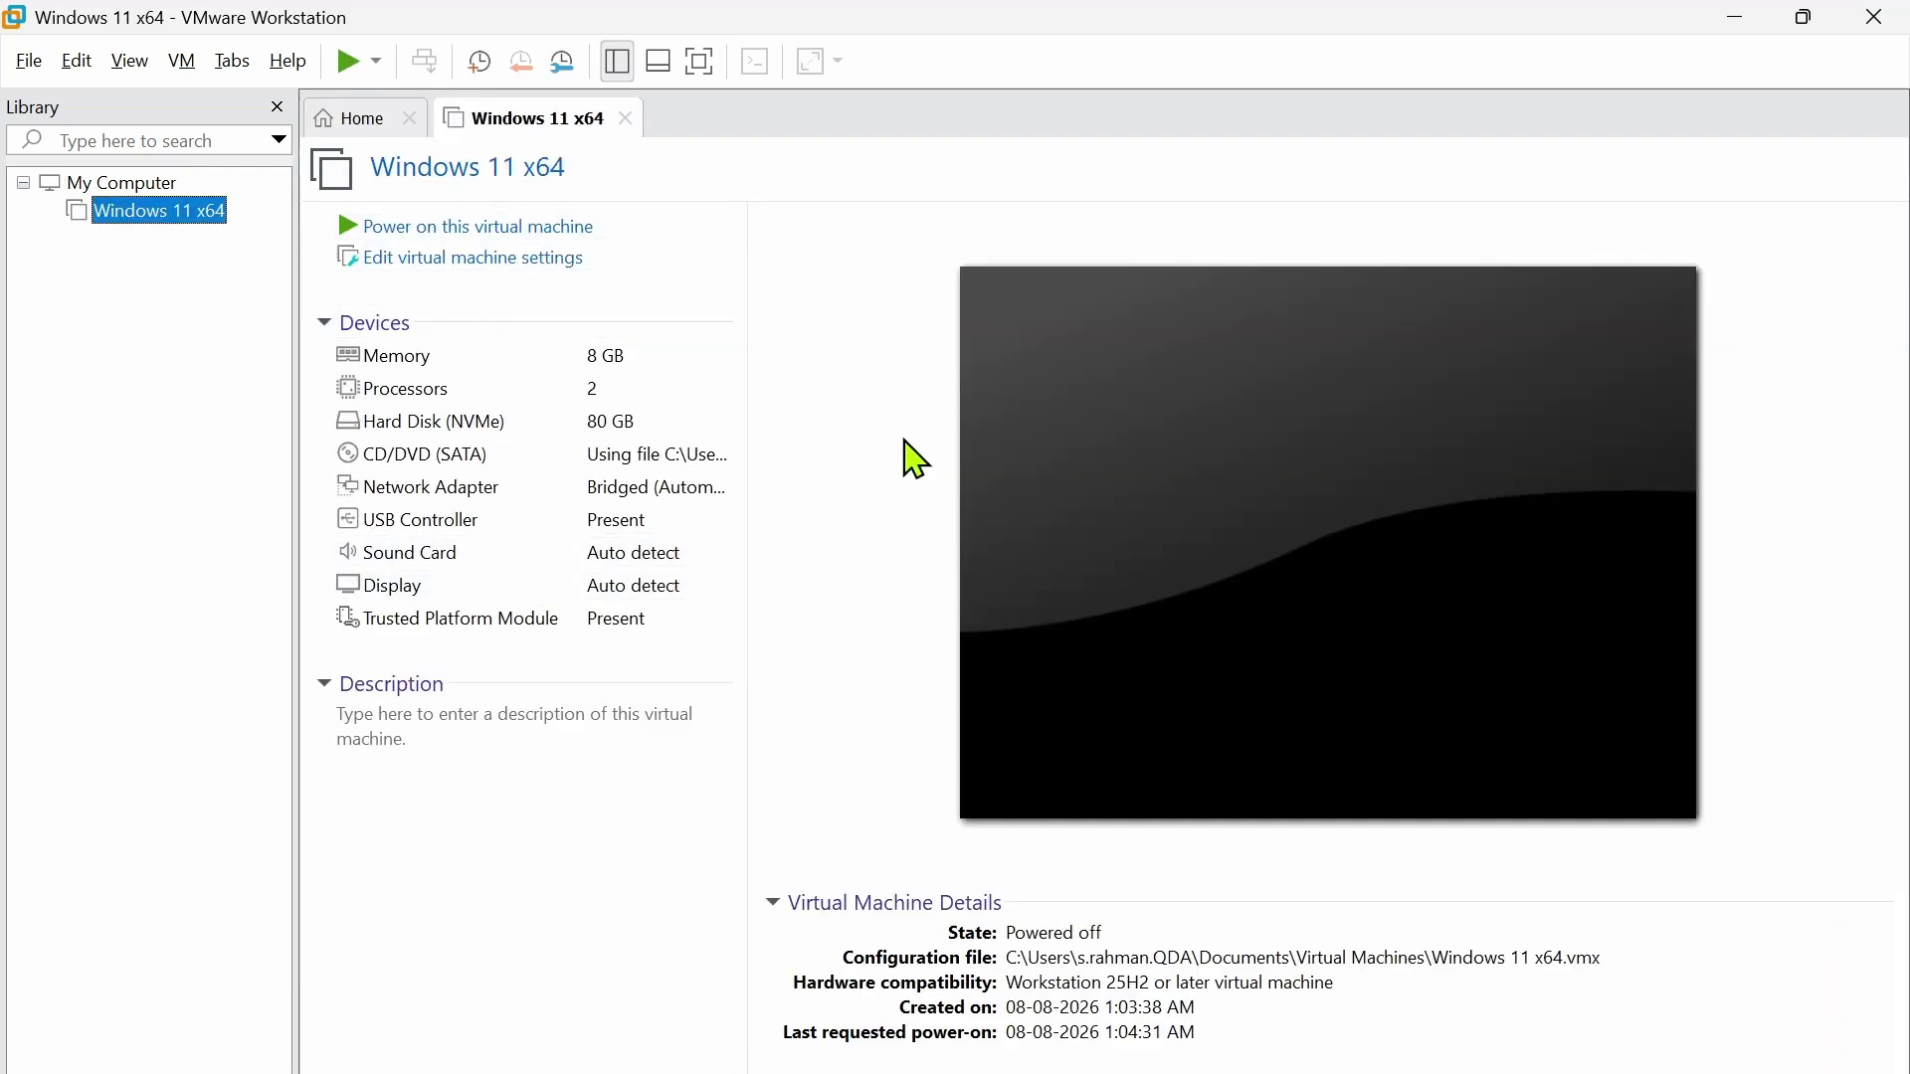
click(356, 129)
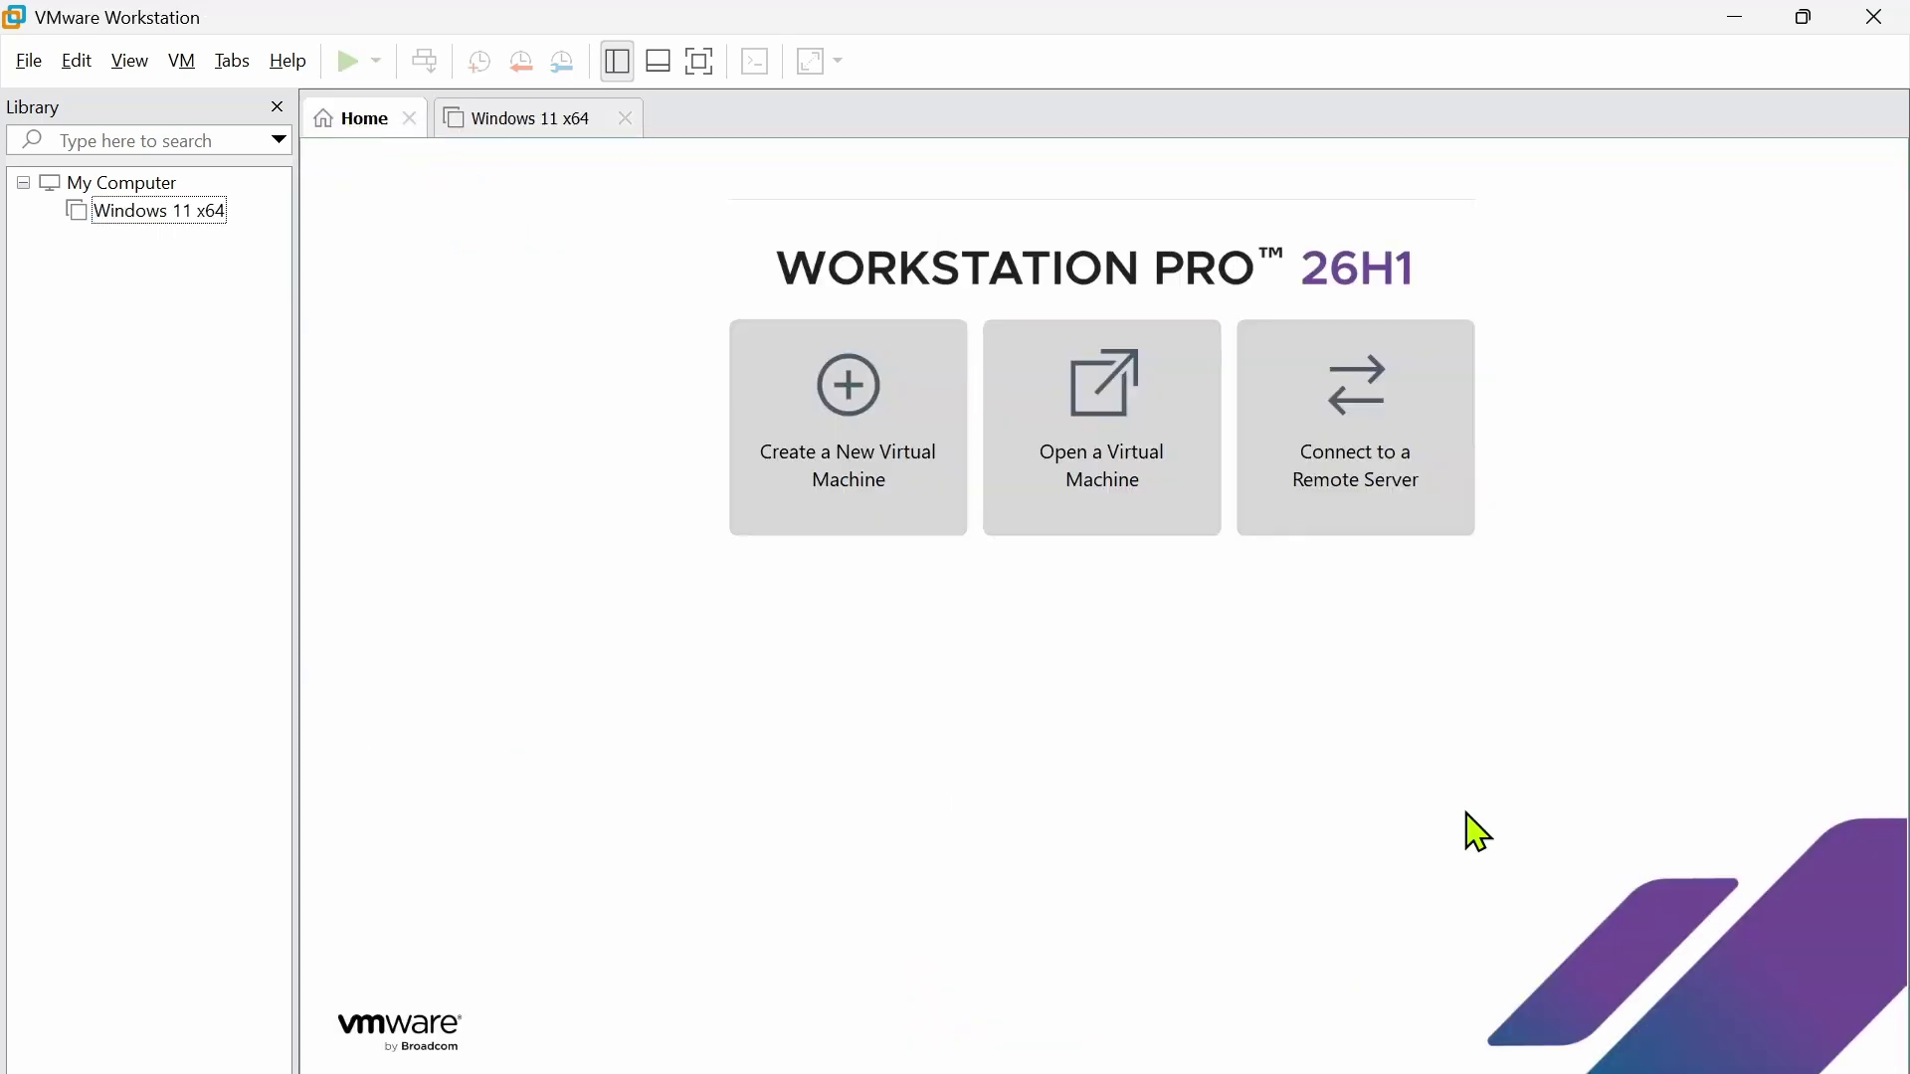